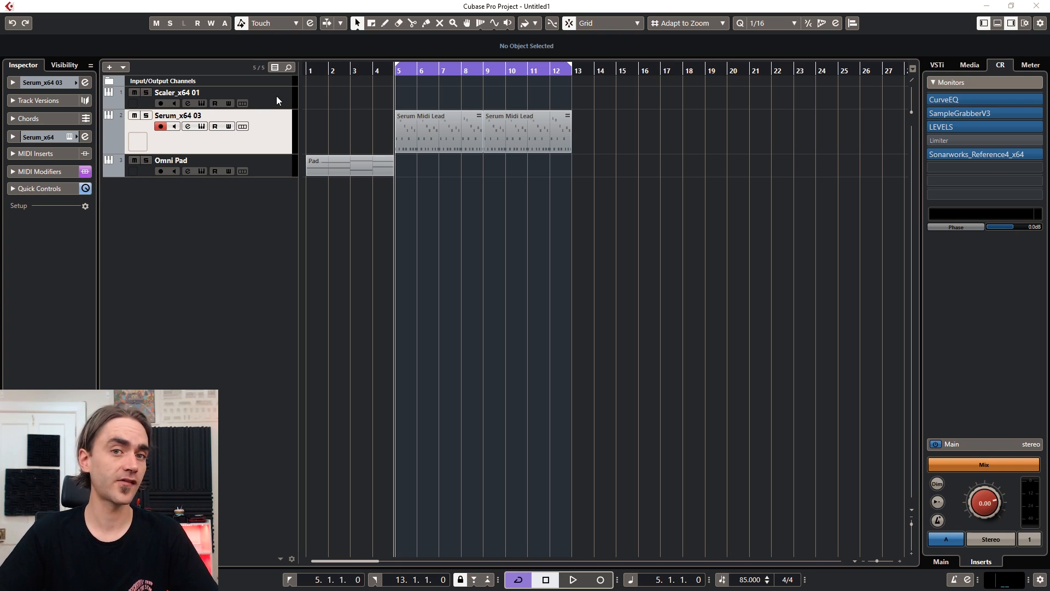
# Open the first Serum Midi Lead part in the key editor and enlarge its note area to examine the melody.
pyautogui.click(525, 255)
pyautogui.press('h')
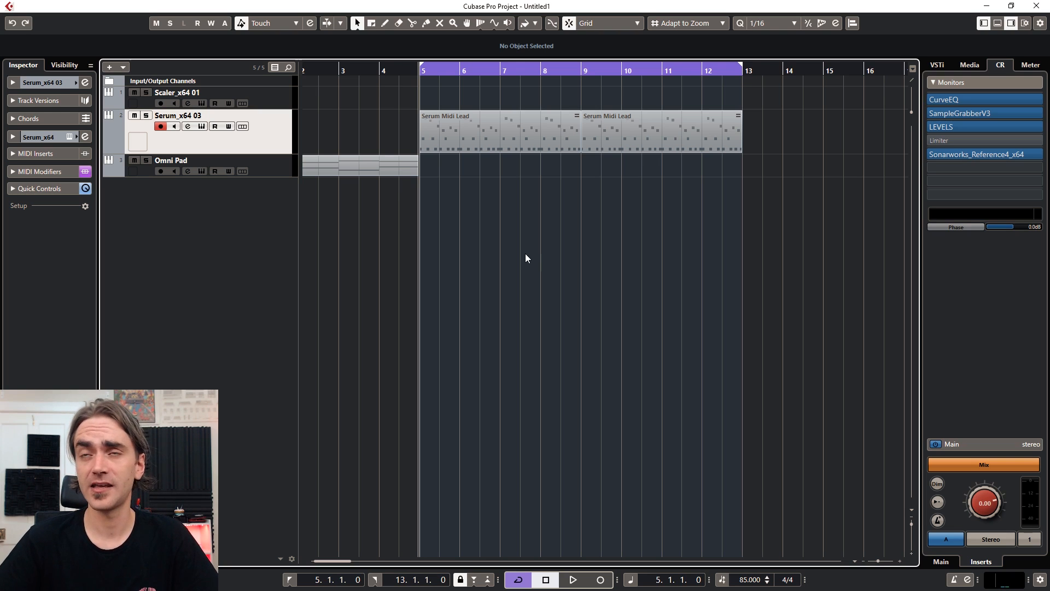
pyautogui.scroll(2, 484, 144)
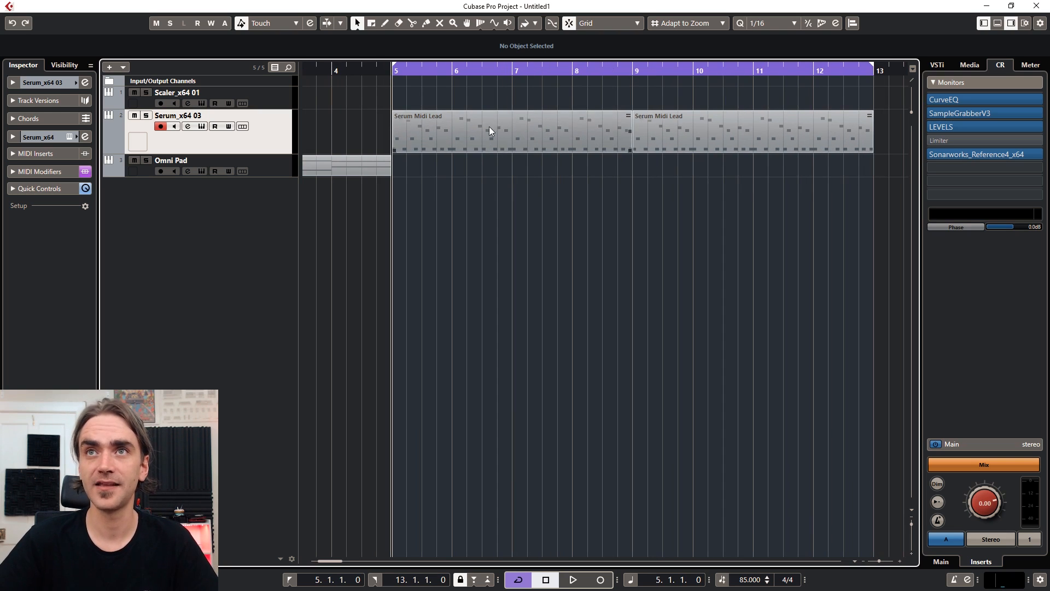
pyautogui.doubleClick(474, 133)
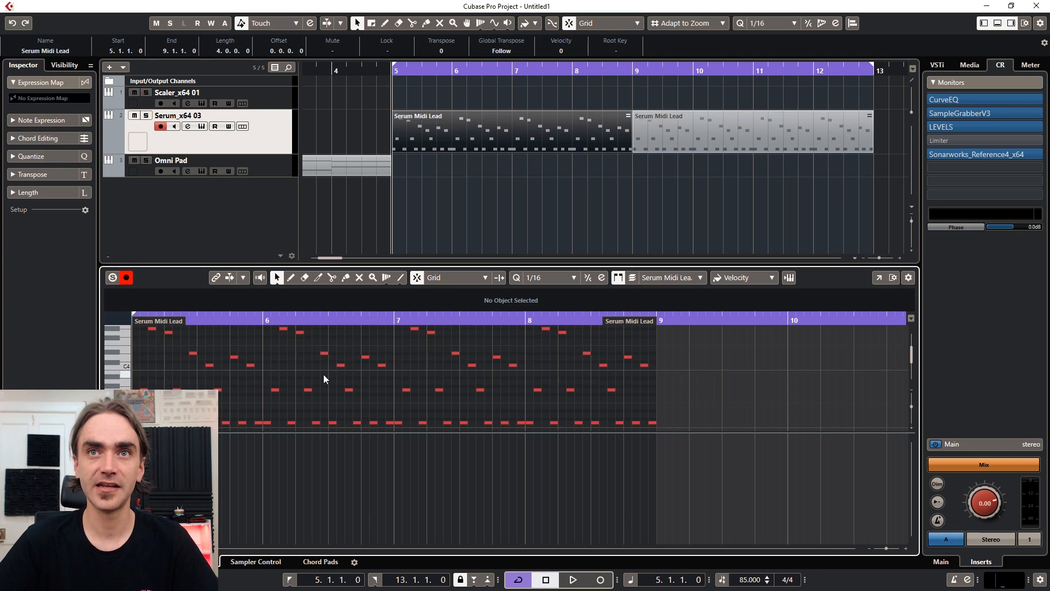
pyautogui.moveTo(505, 433); pyautogui.dragTo(497, 503)
pyautogui.scroll(2, 441, 455)
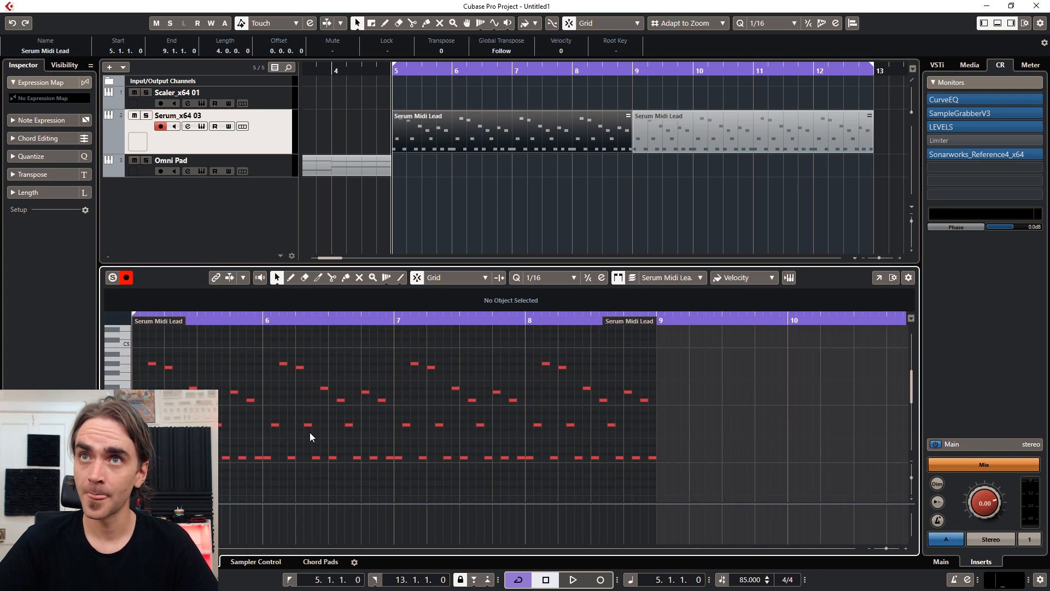
pyautogui.scroll(2, 314, 434)
pyautogui.scroll(-1, 313, 434)
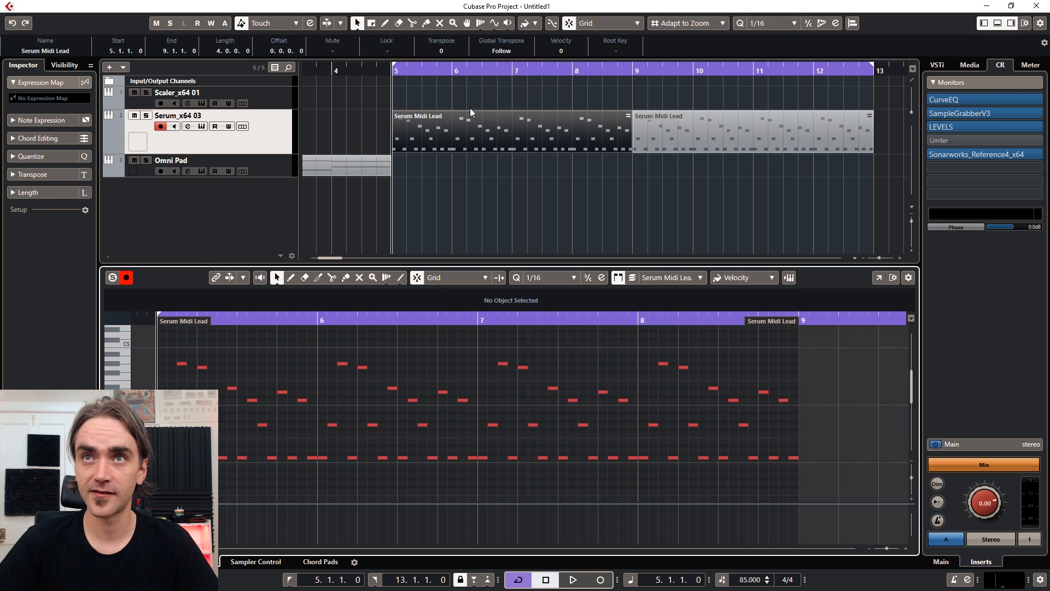
# Delete the Pad part at bars 1 to 4 from the Omni Pad track.
pyautogui.click(478, 178)
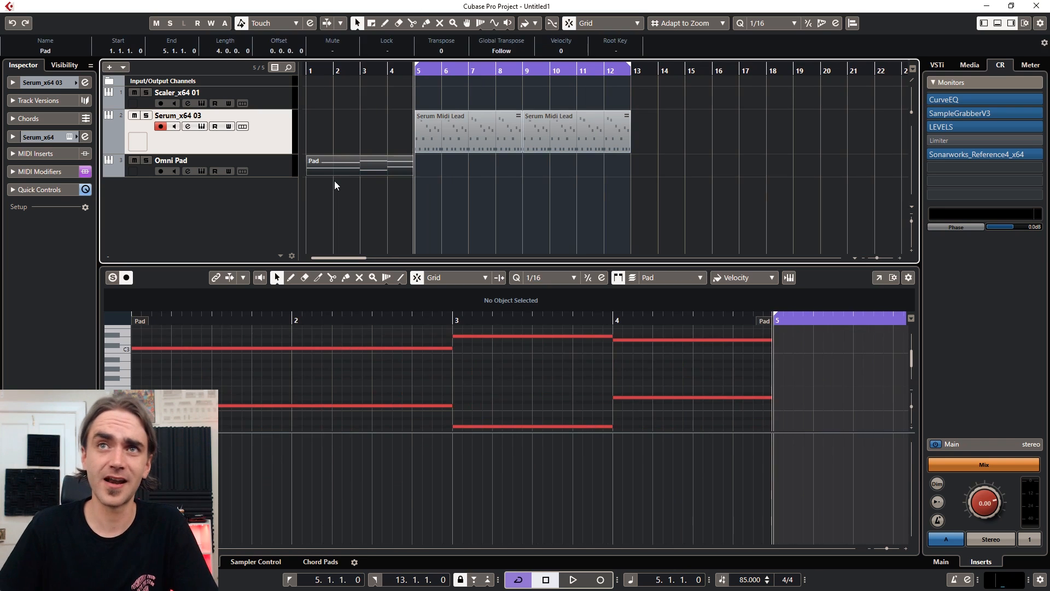
pyautogui.press('Delete')
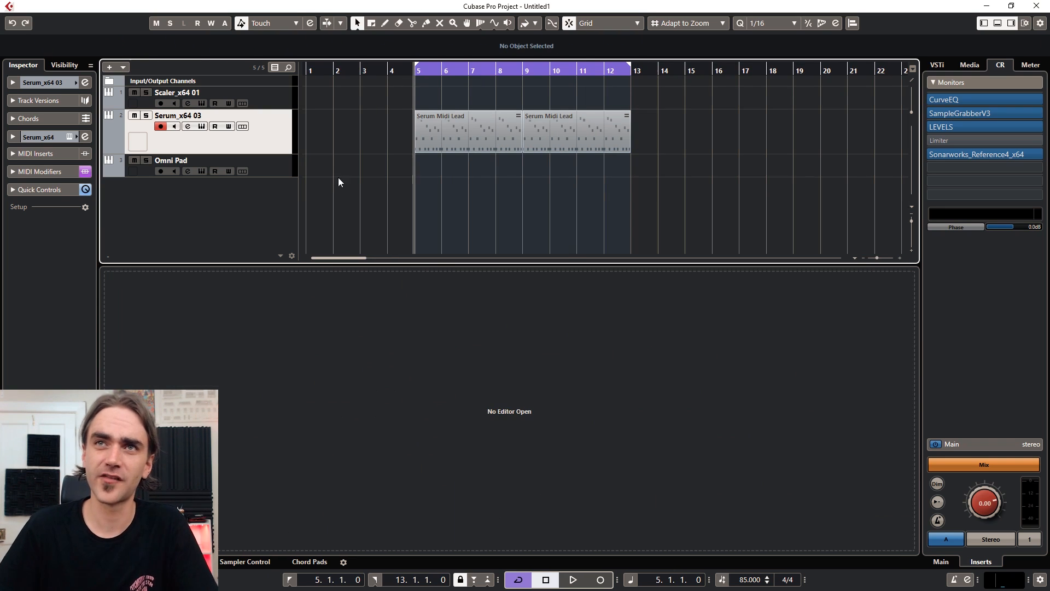
# Open Scaler on the Scaler_x64 01 track, go through its whole Quick Tour and view the list of built-in sounds.
pyautogui.click(272, 98)
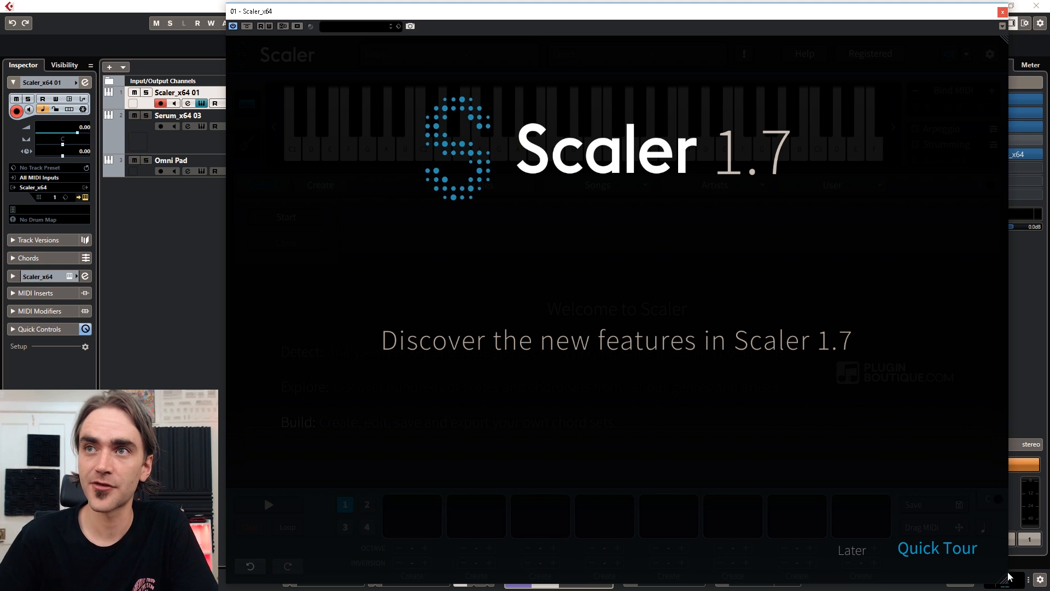
pyautogui.click(935, 548)
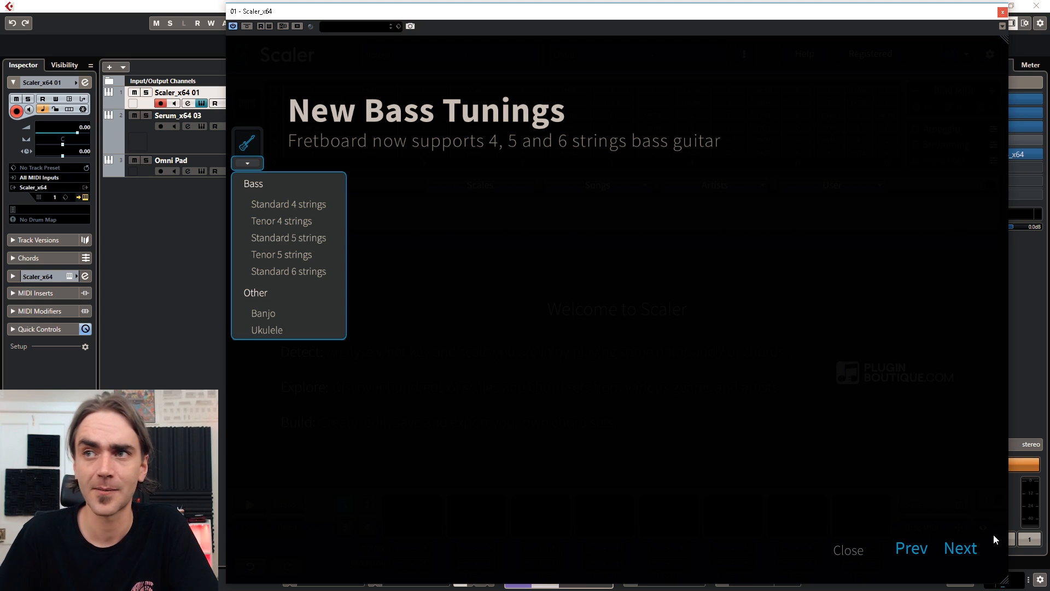
pyautogui.click(961, 549)
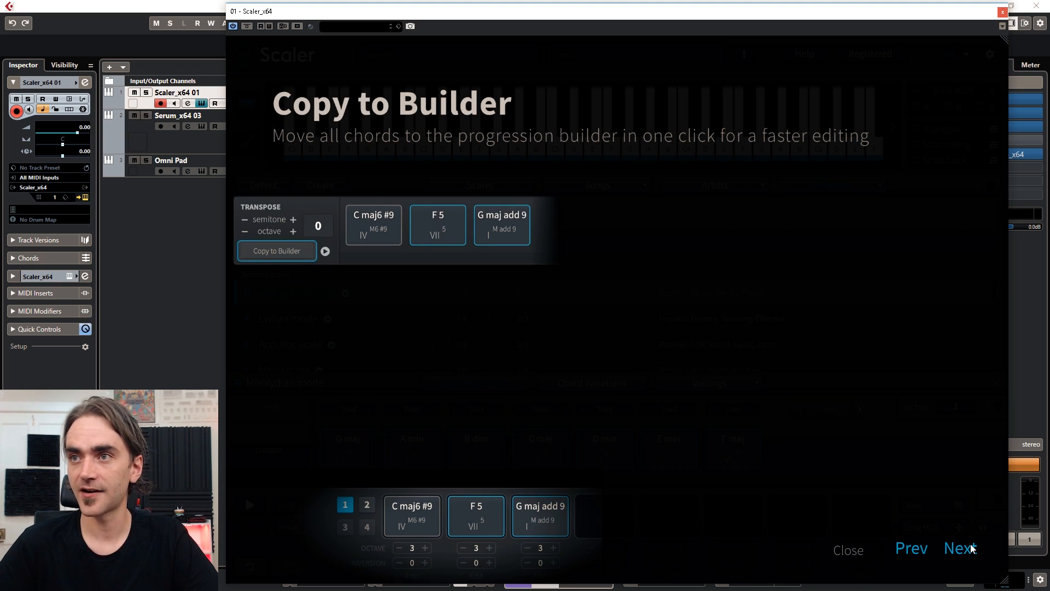
pyautogui.click(972, 548)
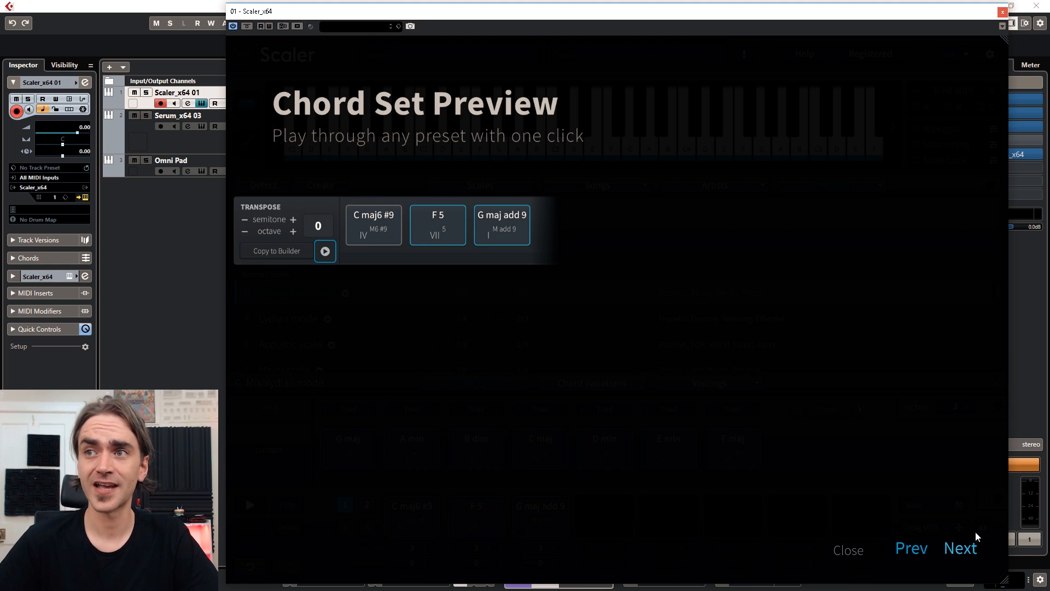
pyautogui.click(967, 548)
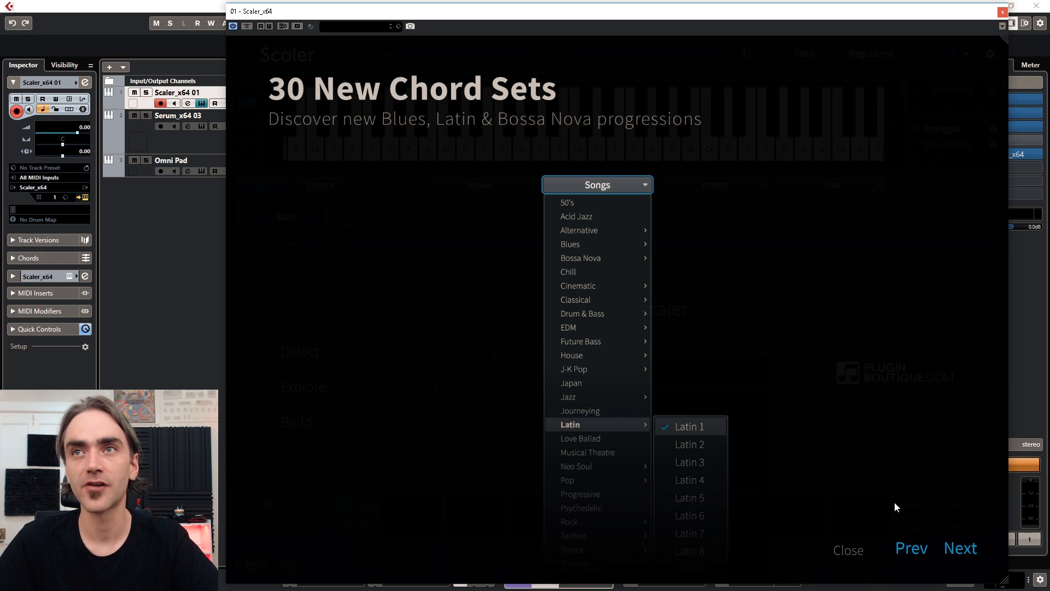
pyautogui.click(973, 554)
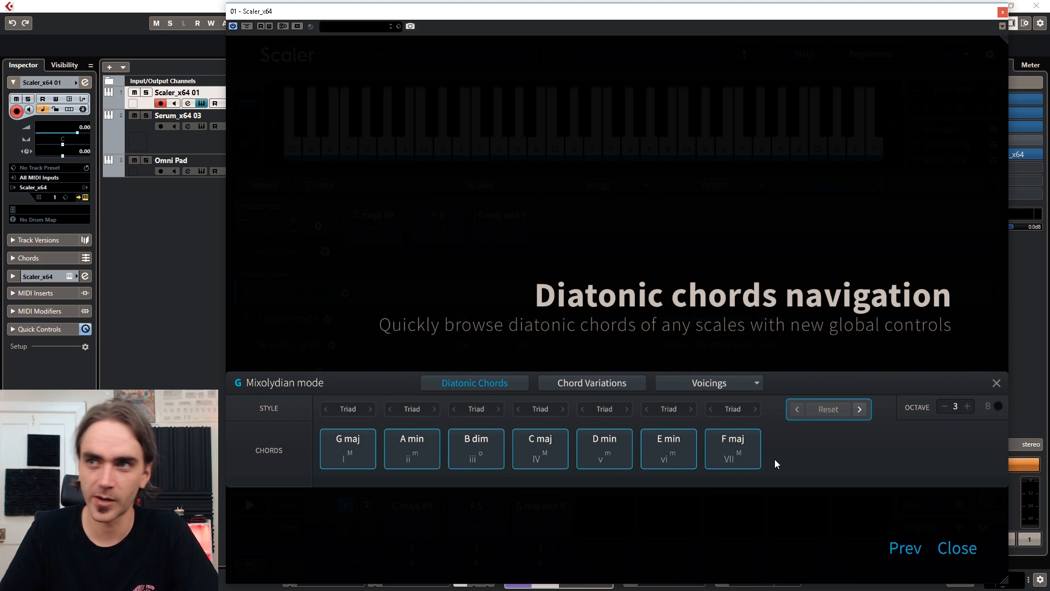
pyautogui.click(970, 549)
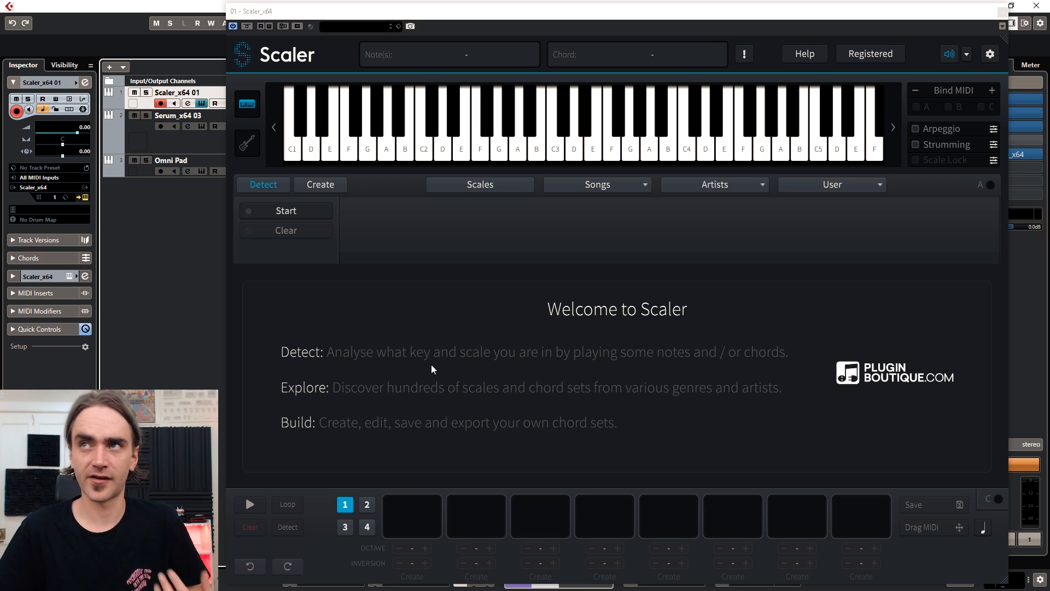
pyautogui.click(967, 53)
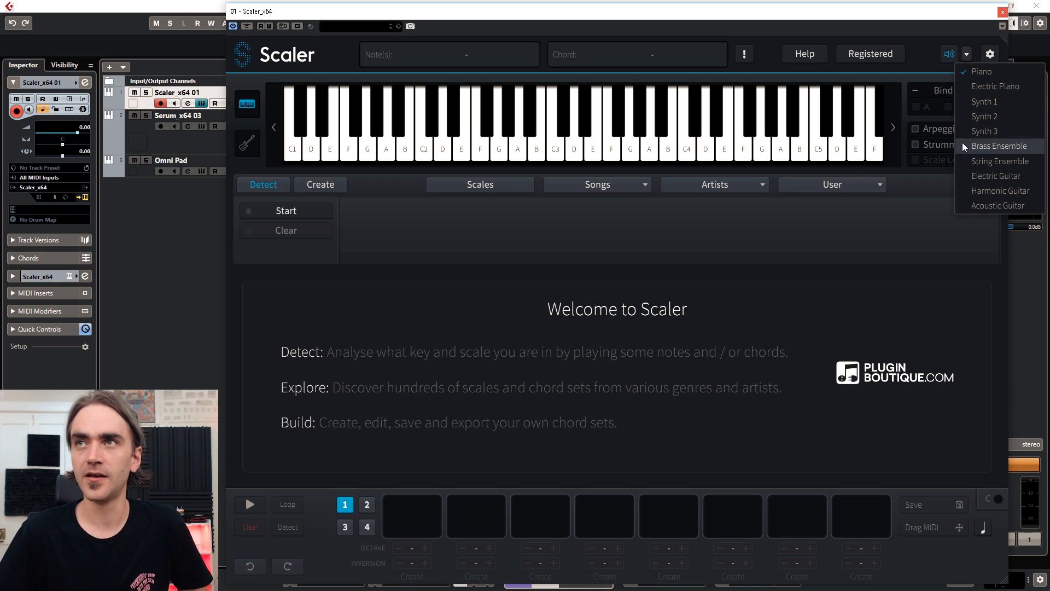
pyautogui.click(865, 233)
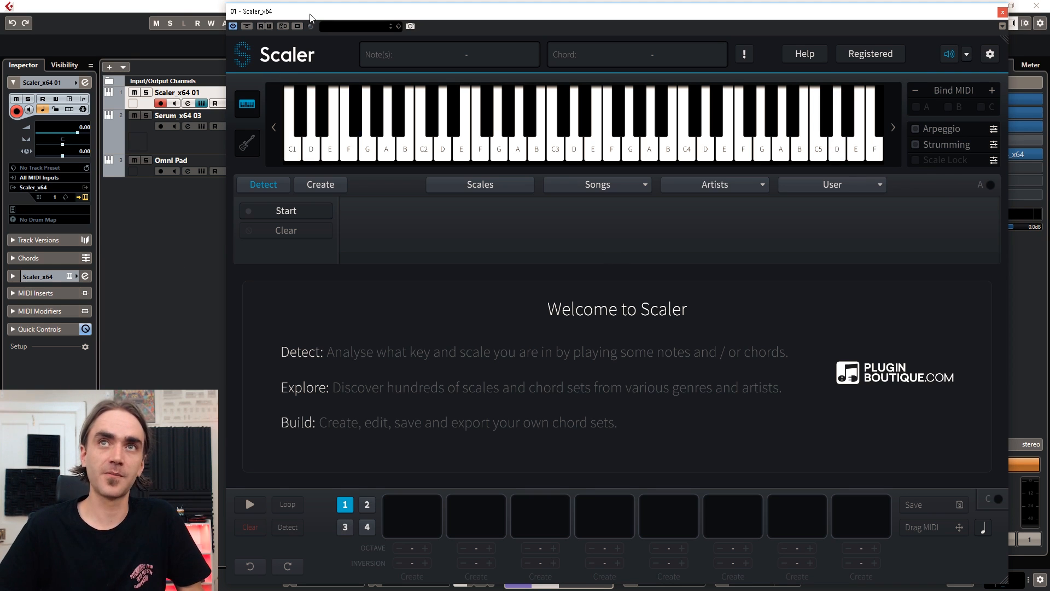
# Move the Scaler window aside, add a MIDI track and copy both Serum Midi Lead parts onto it at bars 5 to 12.
pyautogui.moveTo(281, 17); pyautogui.dragTo(703, 124)
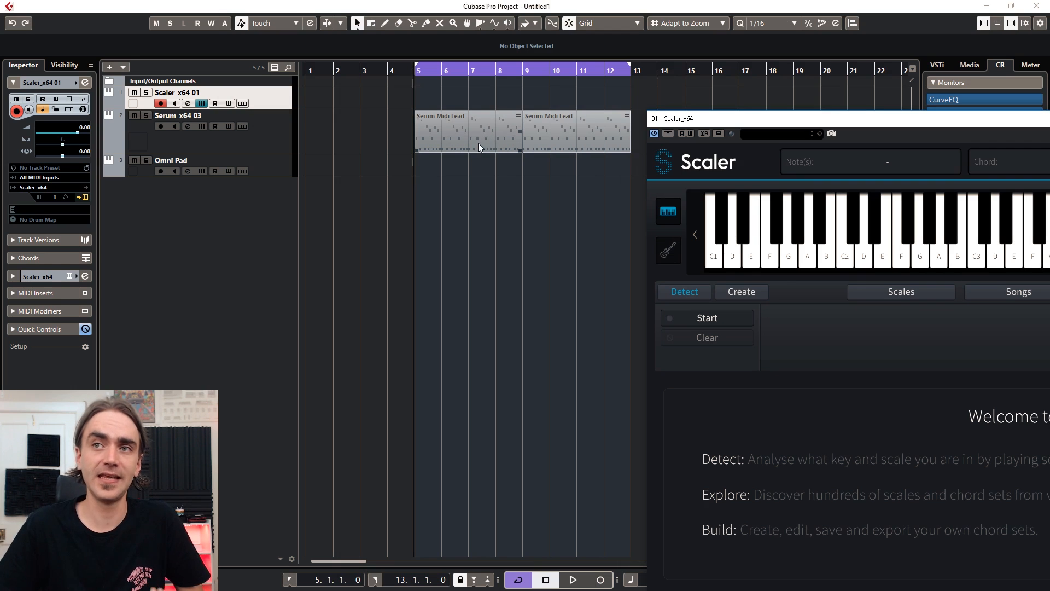
pyautogui.moveTo(775, 120); pyautogui.dragTo(760, 103)
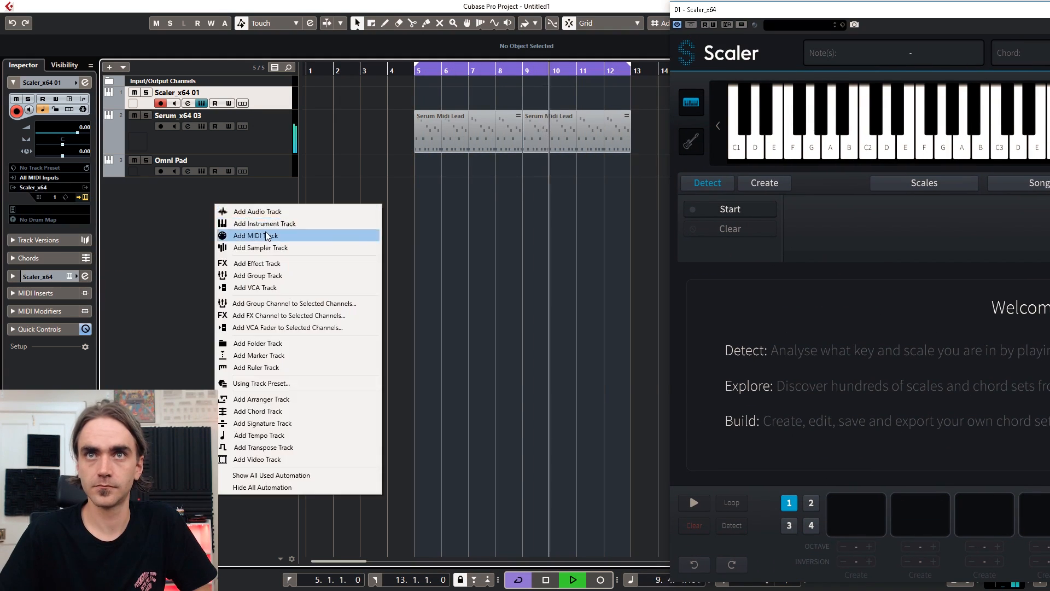
pyautogui.click(257, 235)
pyautogui.moveTo(493, 154)
pyautogui.mouseDown()
pyautogui.moveTo(547, 186)
pyautogui.moveTo(577, 127)
pyautogui.mouseUp()
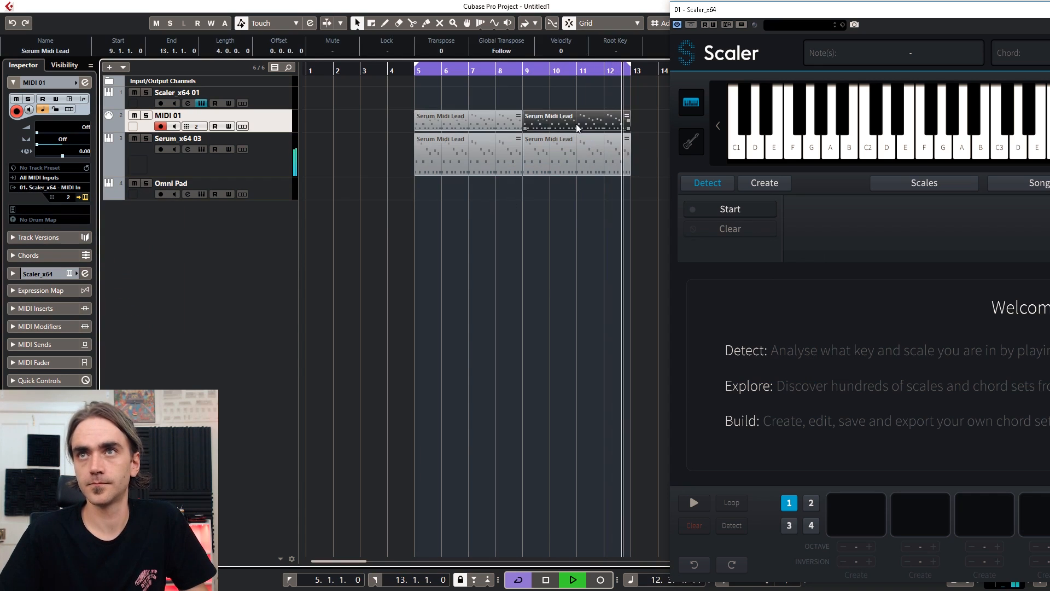
# Bring Scaler back into view and detect the scale from the playing lead parts.
pyautogui.moveTo(969, 14); pyautogui.dragTo(531, 2)
pyautogui.click(297, 200)
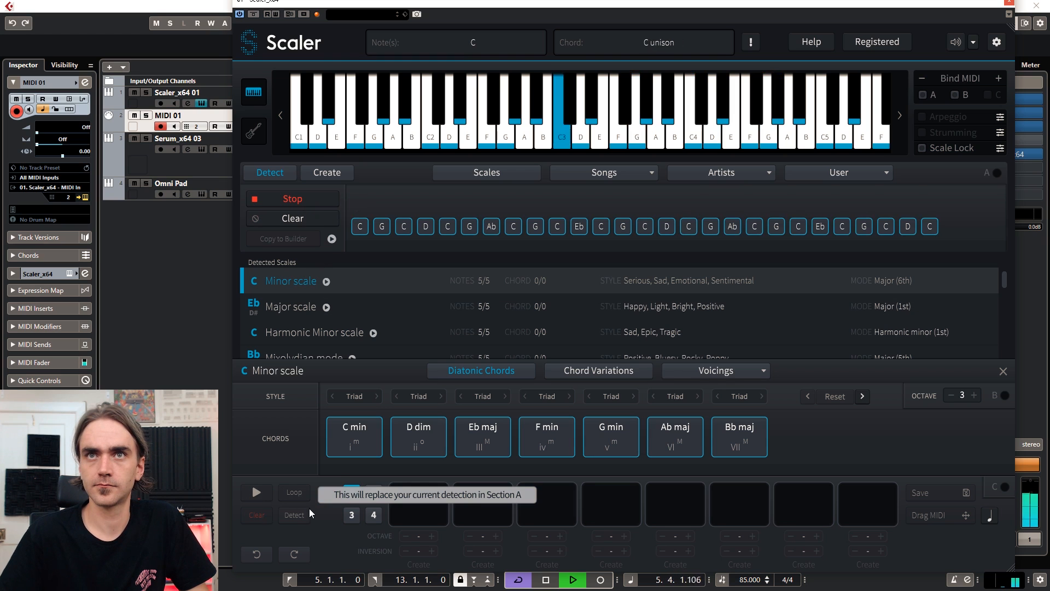
pyautogui.click(309, 509)
# Audition C min and C sus4 in the progression and add F min as the third chord.
pyautogui.click(399, 509)
pyautogui.click(461, 499)
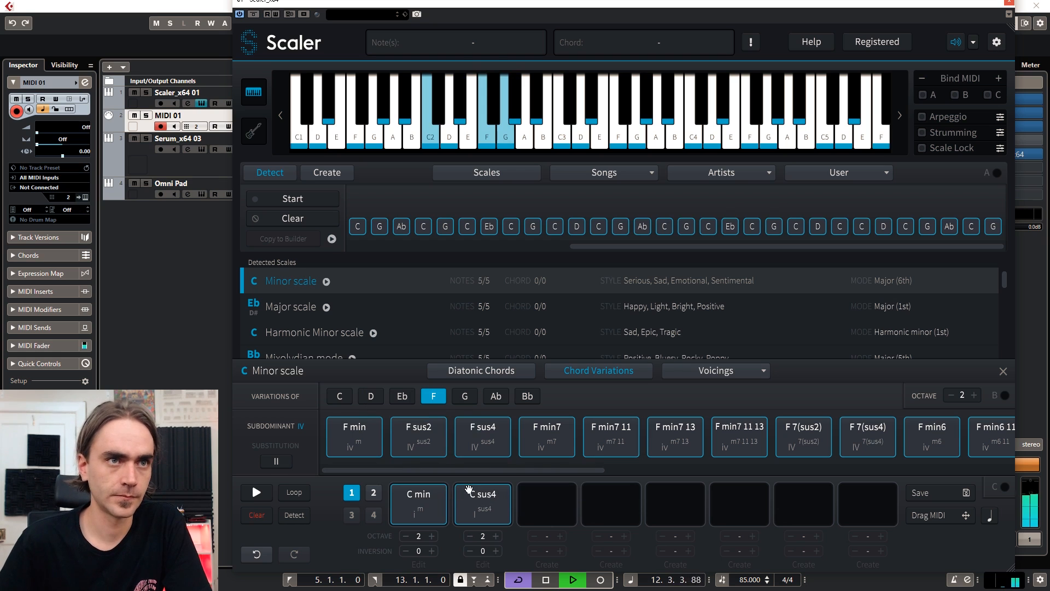
pyautogui.click(479, 503)
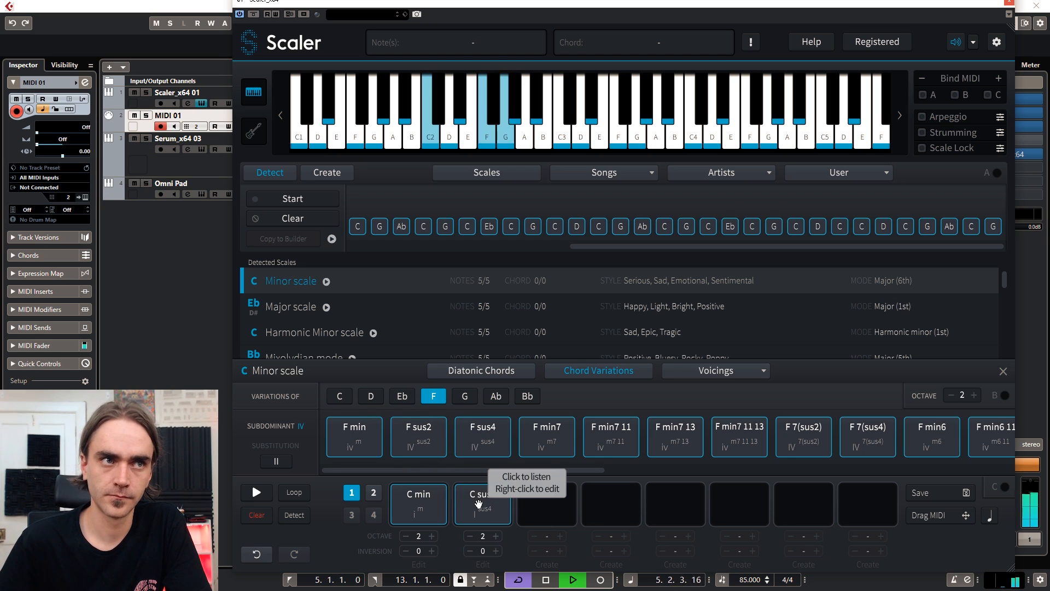
pyautogui.click(347, 441)
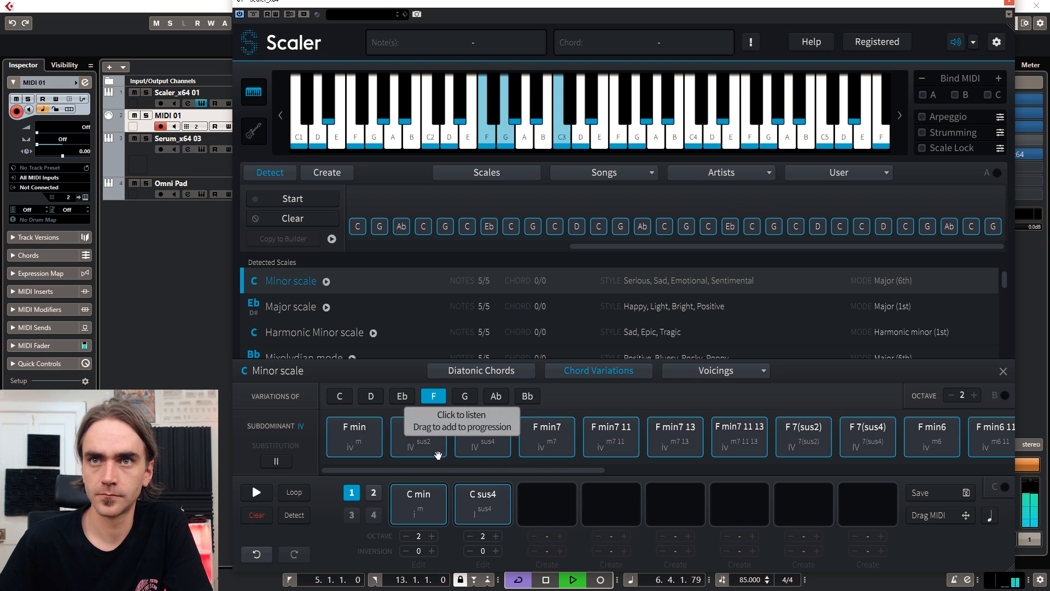
pyautogui.moveTo(351, 438); pyautogui.dragTo(547, 502)
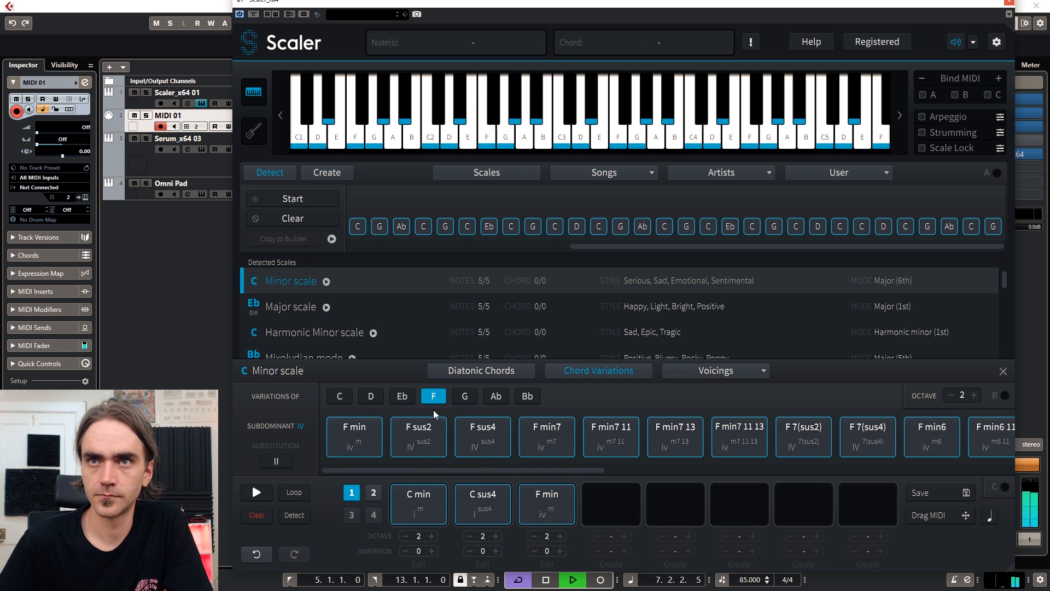
# Audition the Ab chord variations and add Ab maj7 as the fourth chord of the progression.
pyautogui.click(497, 397)
pyautogui.click(346, 454)
pyautogui.click(356, 440)
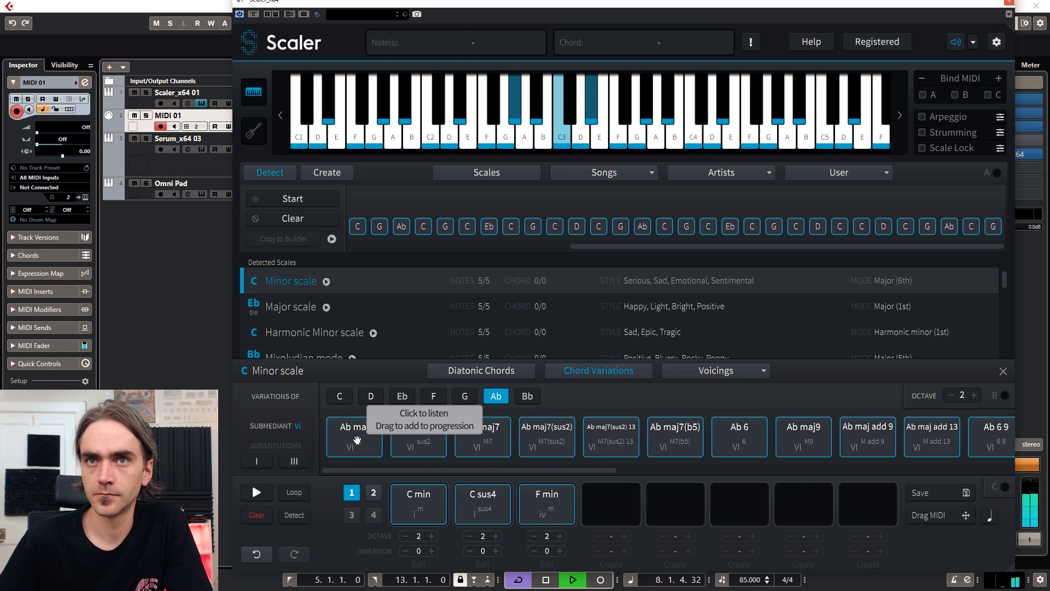
pyautogui.click(549, 439)
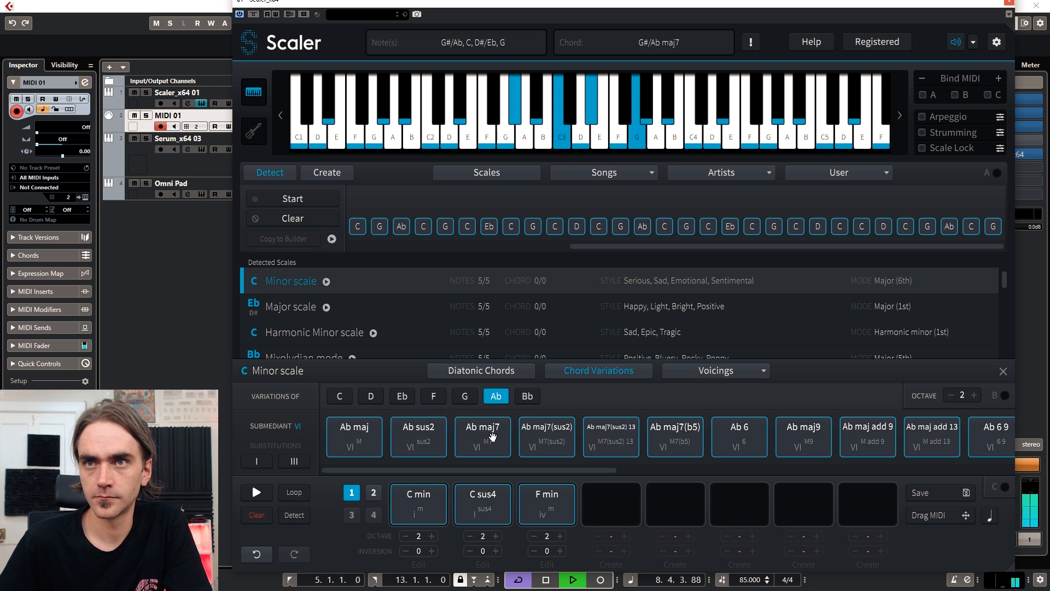
pyautogui.click(478, 440)
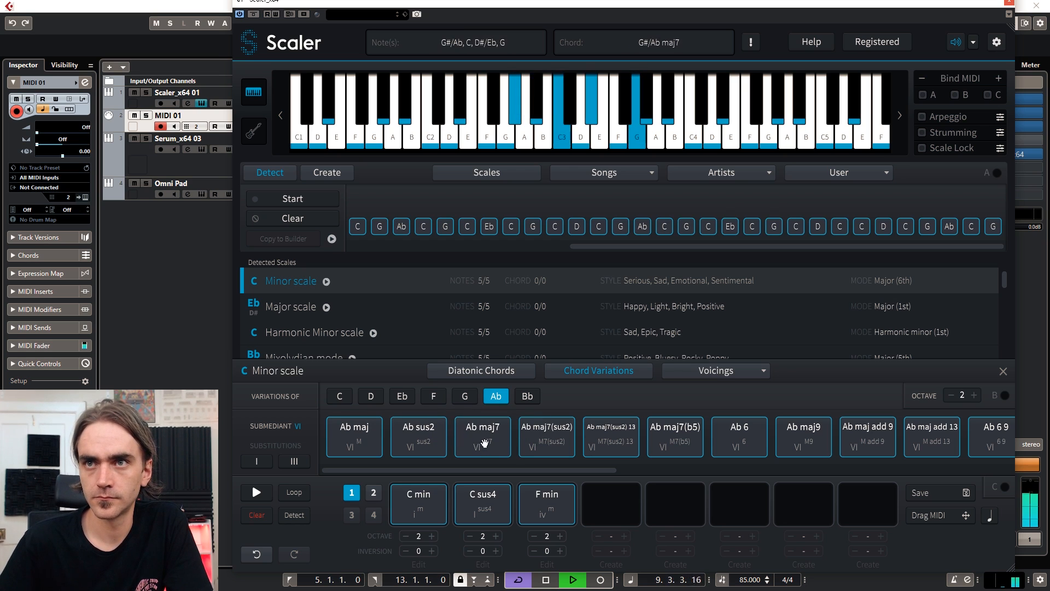
pyautogui.moveTo(478, 433); pyautogui.dragTo(611, 500)
# Try the progression's C min chord at octave 3 against Ab maj7, and return it to octave 2.
pyautogui.click(415, 500)
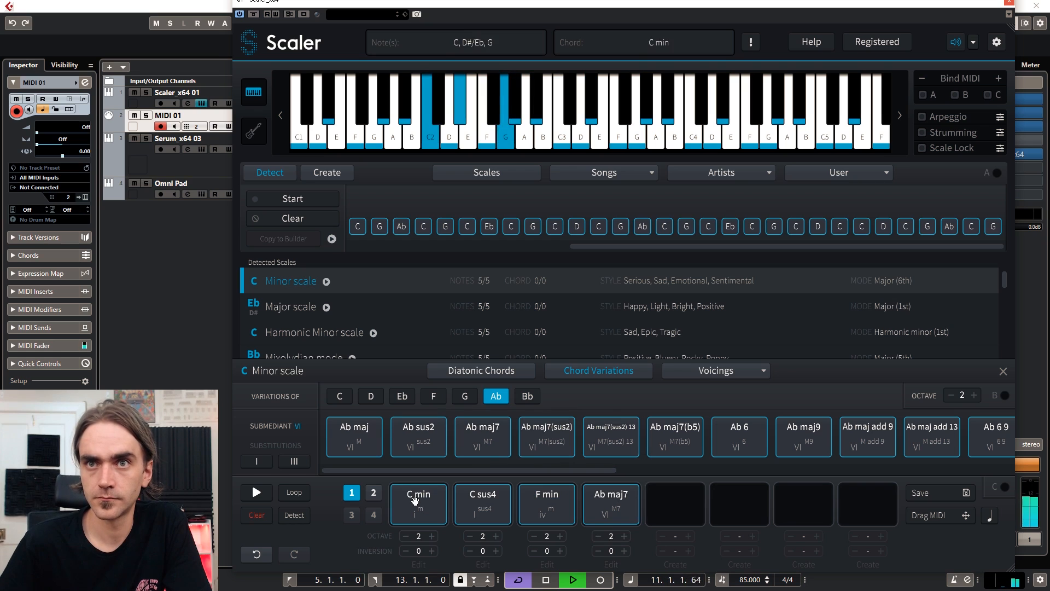
pyautogui.click(432, 536)
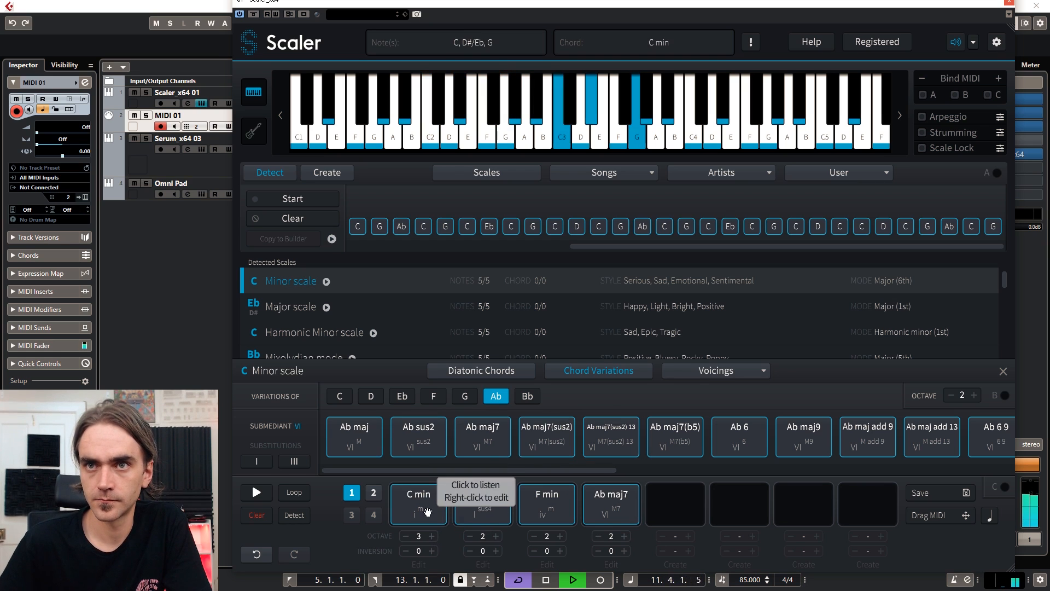
pyautogui.click(422, 508)
pyautogui.click(631, 508)
pyautogui.click(431, 503)
pyautogui.click(606, 498)
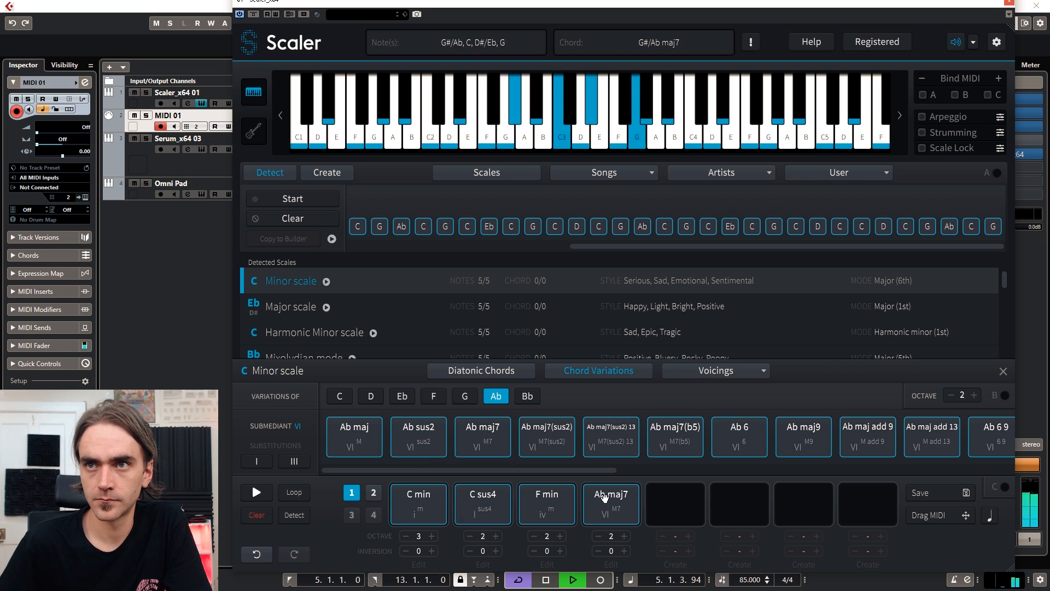
pyautogui.click(427, 496)
pyautogui.click(419, 502)
pyautogui.click(405, 536)
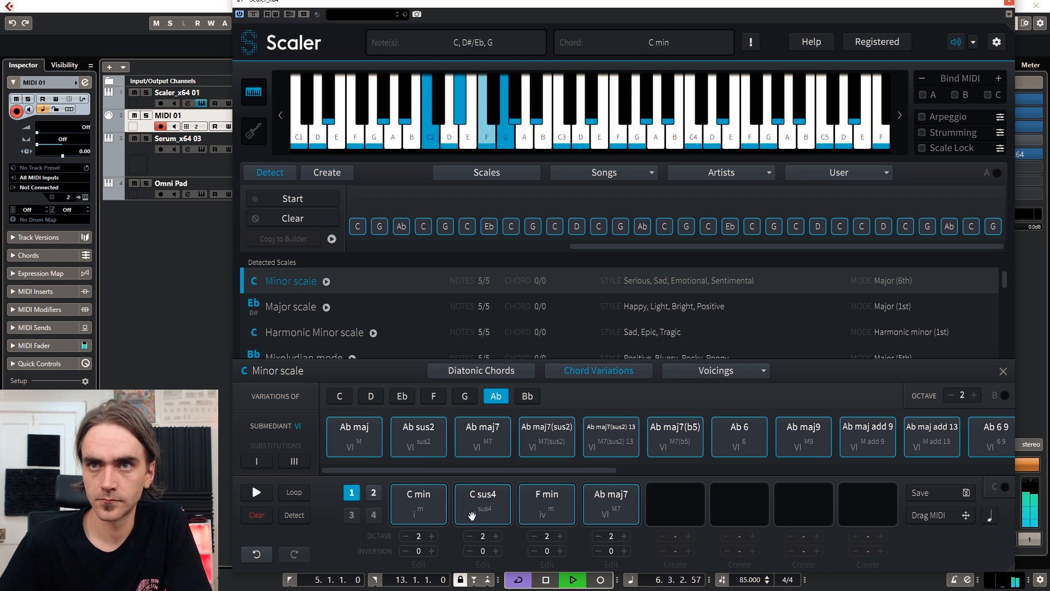
# Audition the progression's F min and Ab maj7 chords and several G chord variations against the playing lead.
pyautogui.click(542, 509)
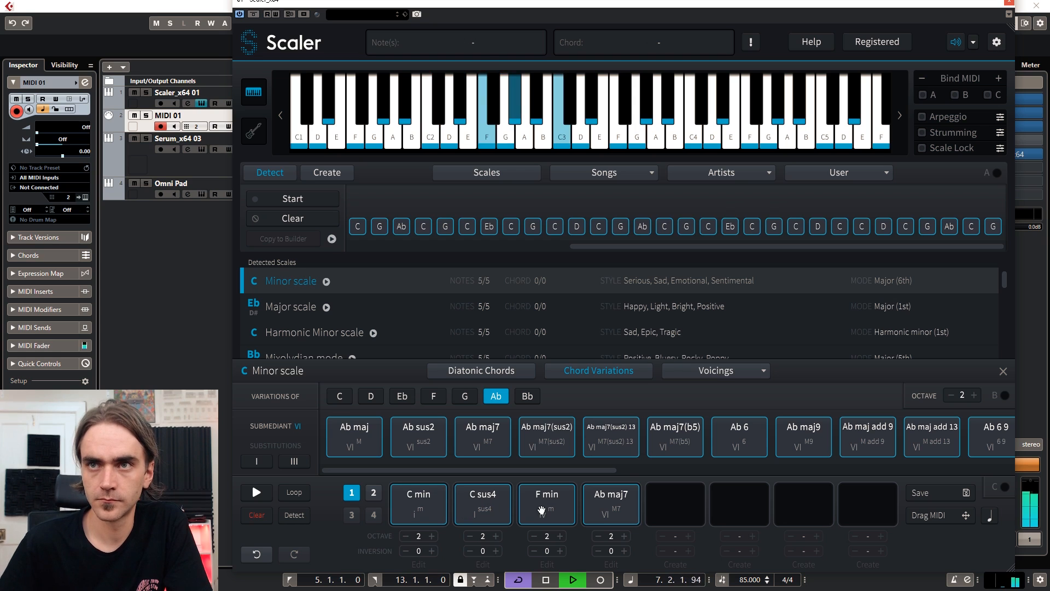
pyautogui.click(547, 497)
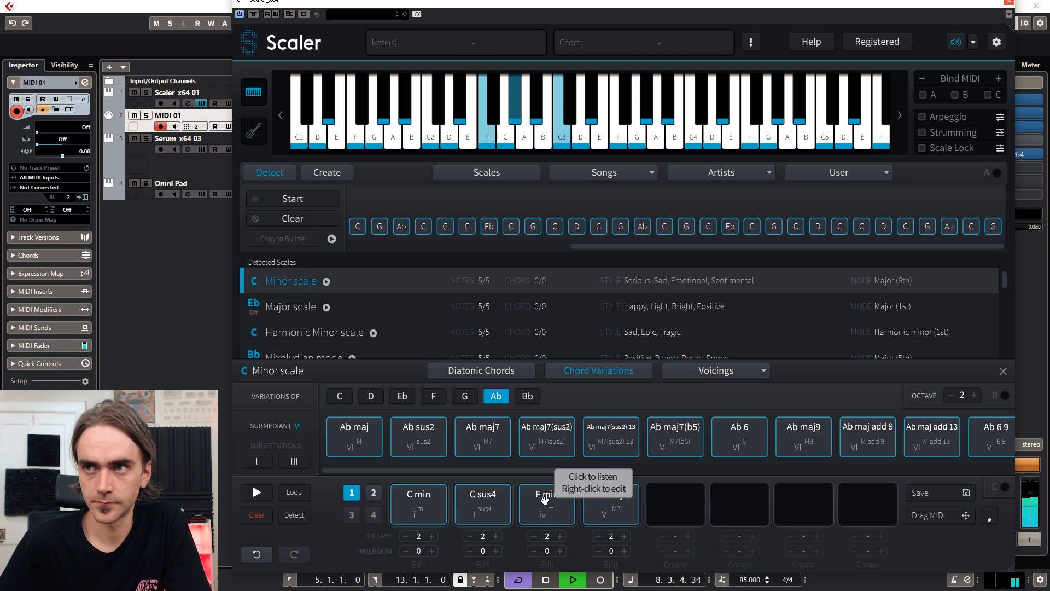
pyautogui.click(601, 497)
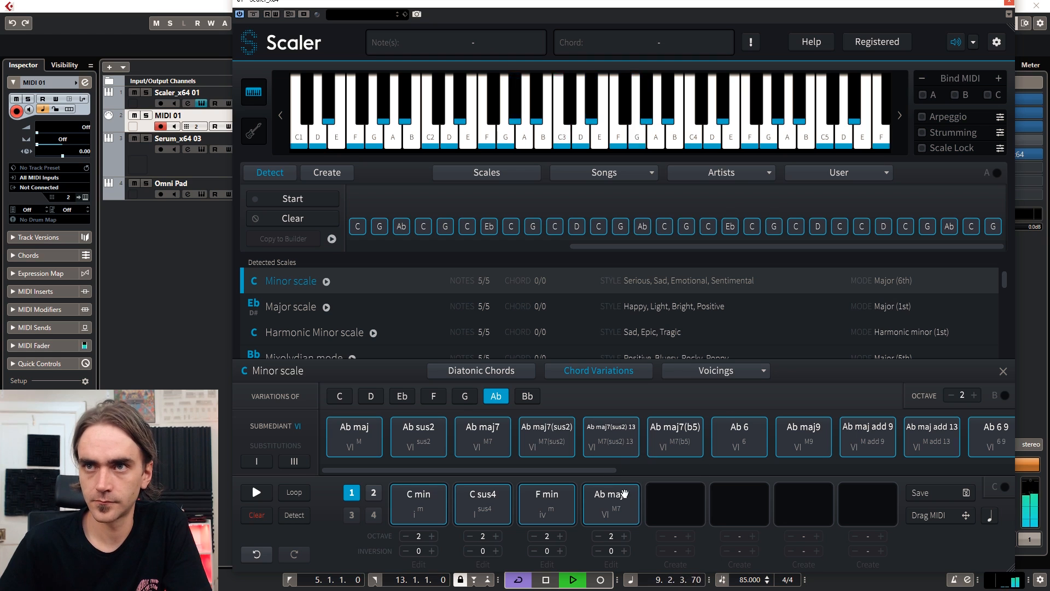
pyautogui.click(466, 397)
pyautogui.click(354, 436)
pyautogui.click(471, 442)
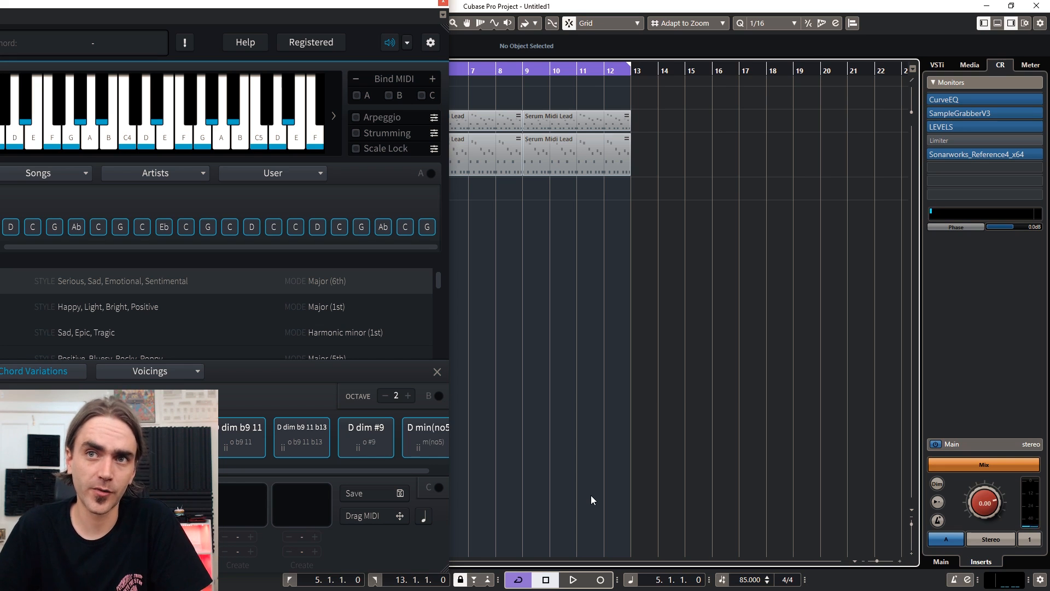
# Export the chord progression as MIDI from Scaler to the Omni Pad track at bar 9, close Scaler, and select the clip.
pyautogui.moveTo(355, 521); pyautogui.dragTo(519, 188)
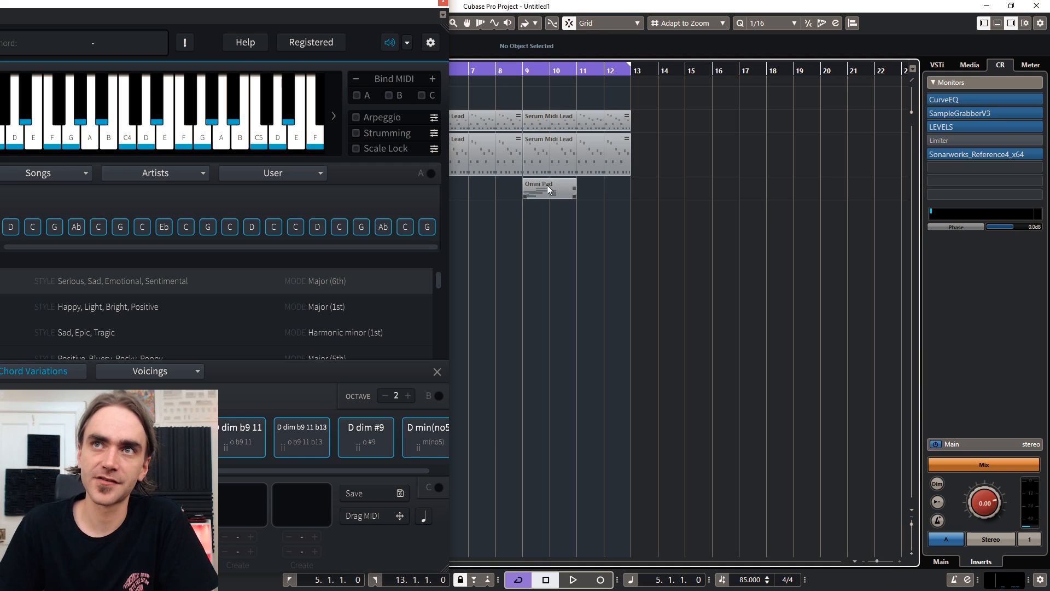
pyautogui.click(442, 4)
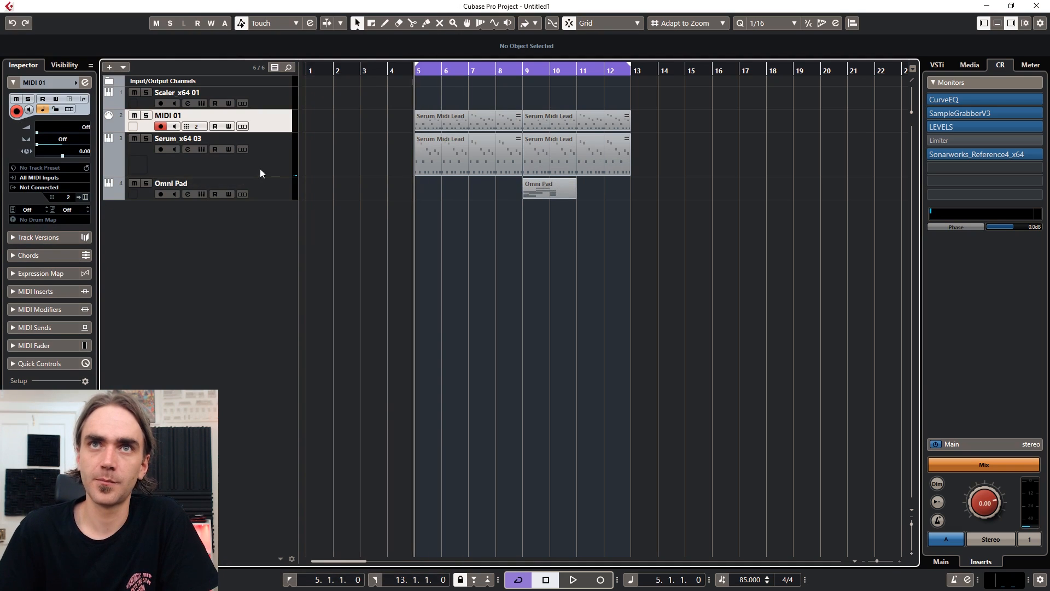
pyautogui.click(274, 187)
pyautogui.click(566, 195)
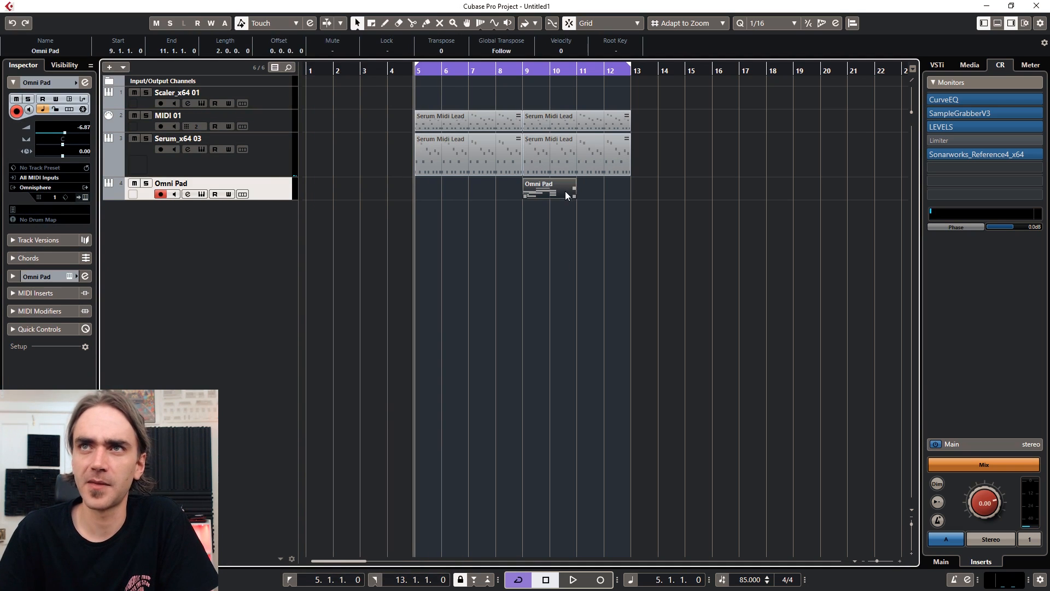
# Split the Omni Pad clip at 9.2, 9.3, 9.4, 10.1 and 10.2 so that each chord is separate.
pyautogui.scroll(6, 552, 208)
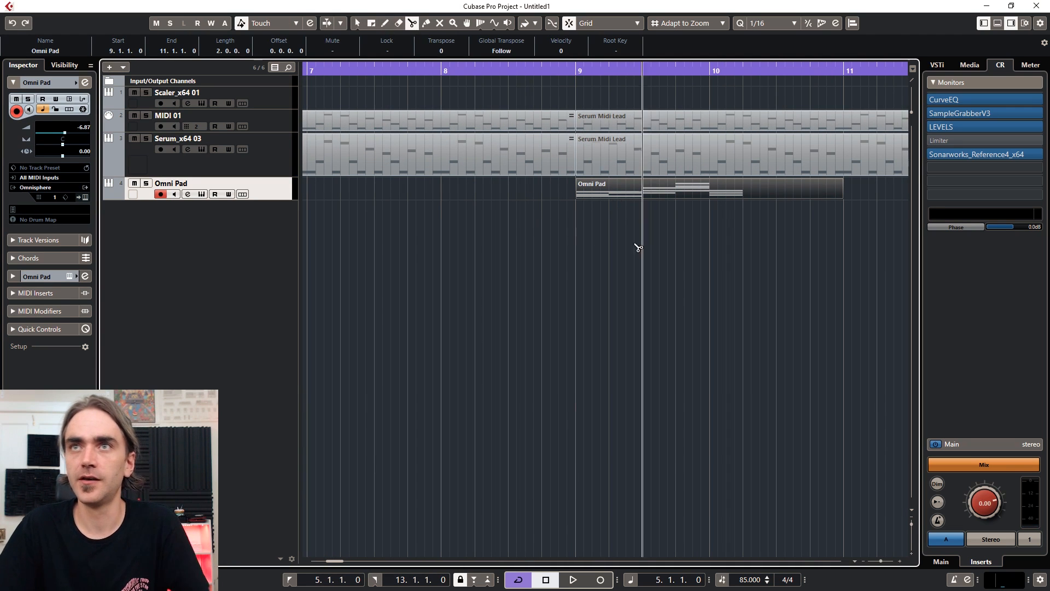
pyautogui.click(611, 195)
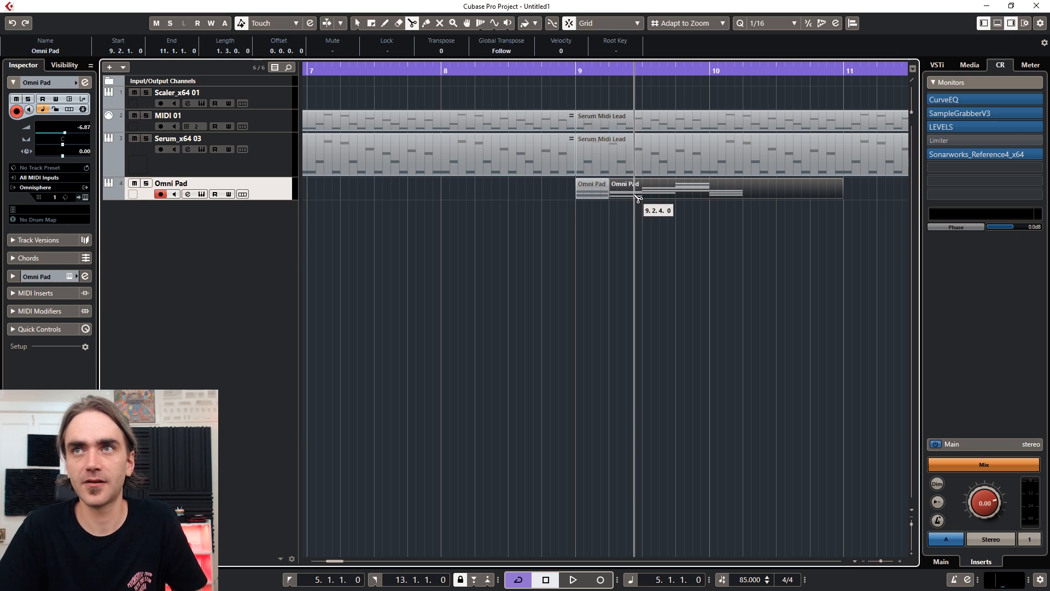
pyautogui.click(643, 196)
pyautogui.click(677, 196)
pyautogui.click(712, 196)
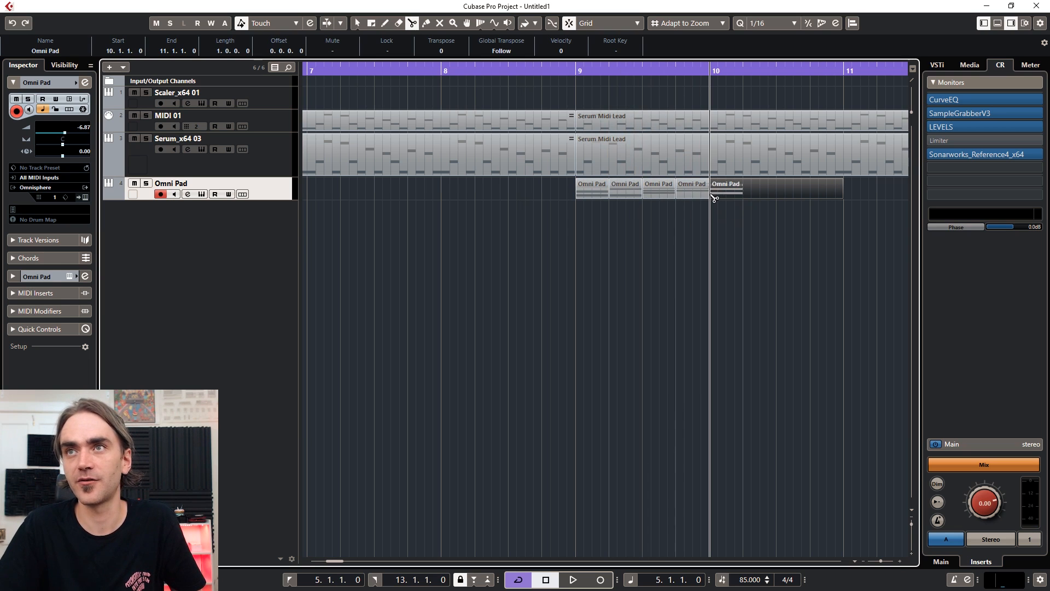
pyautogui.press('1')
pyautogui.click(768, 240)
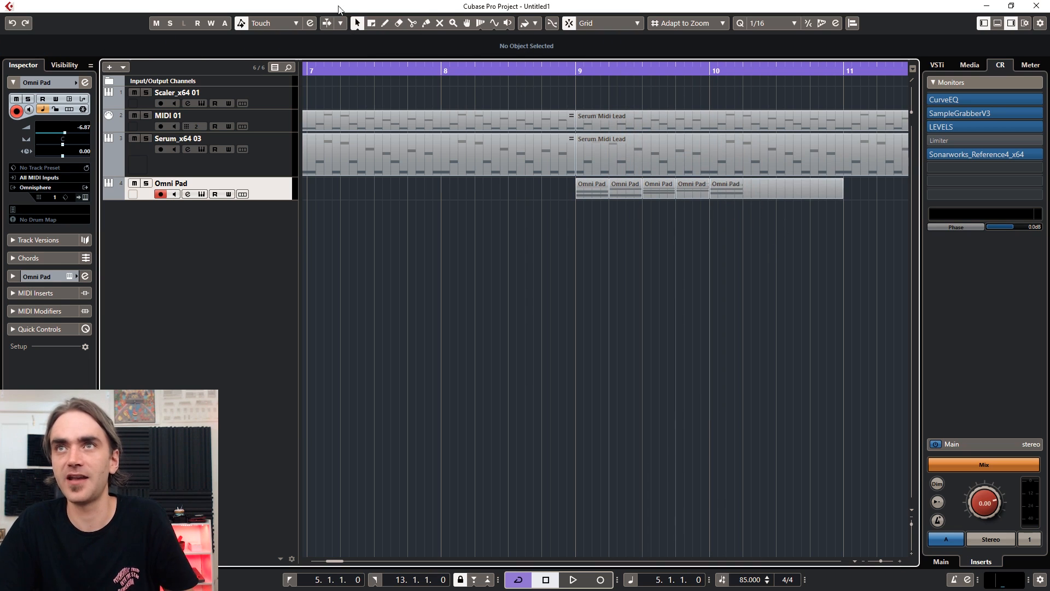
pyautogui.click(744, 196)
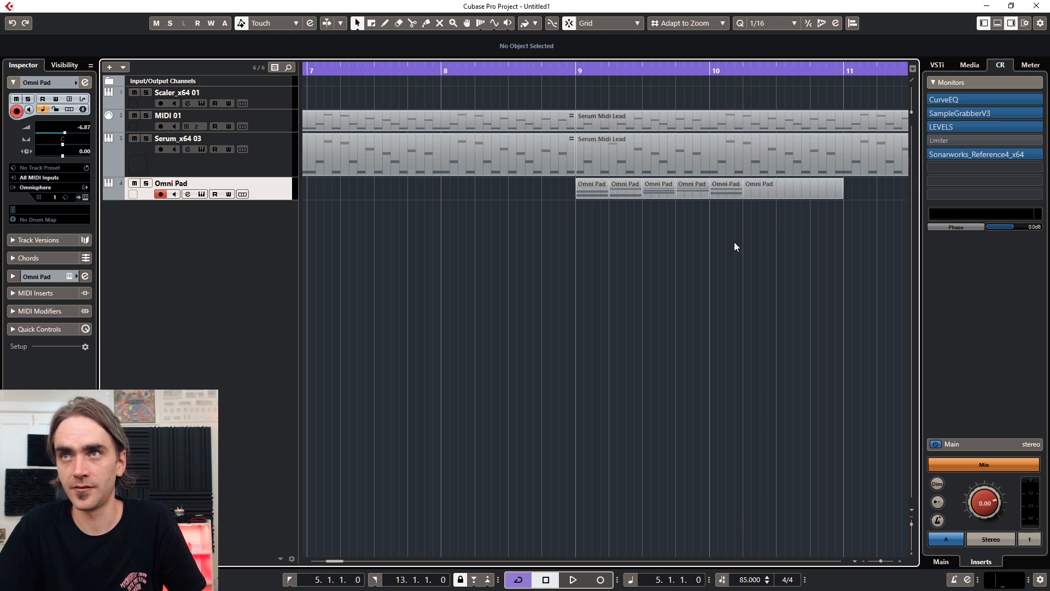
pyautogui.press('1')
# Move the first Omni Pad chord to bar 5 and stretch it to two bars while checking it against the lead.
pyautogui.scroll(-4, 734, 244)
pyautogui.hscroll(-1, 732, 244)
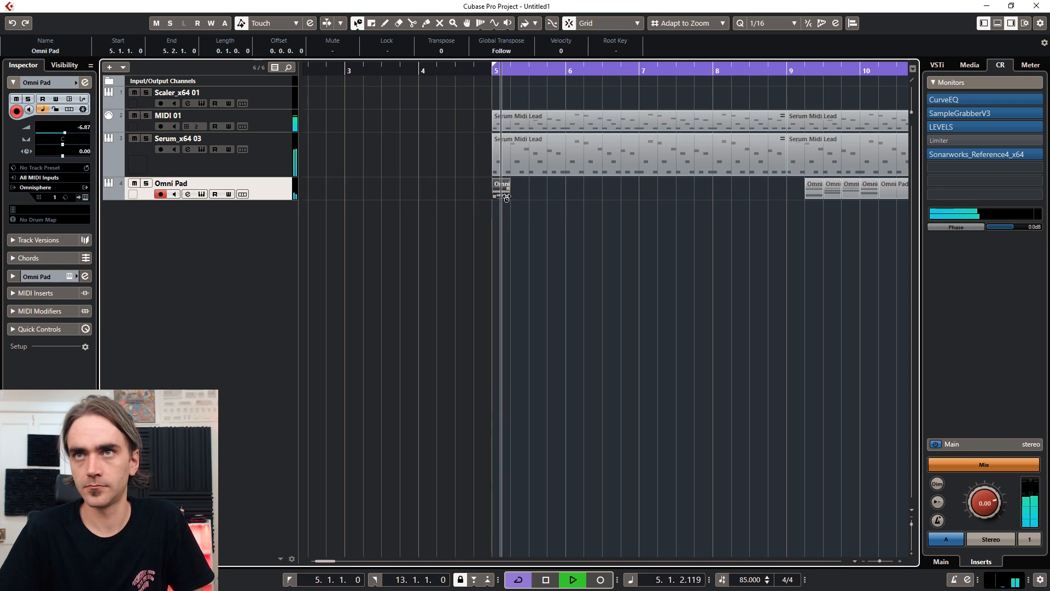
pyautogui.moveTo(511, 196); pyautogui.dragTo(568, 196)
pyautogui.press('space')
pyautogui.press('space')
pyautogui.hscroll(2, 568, 196)
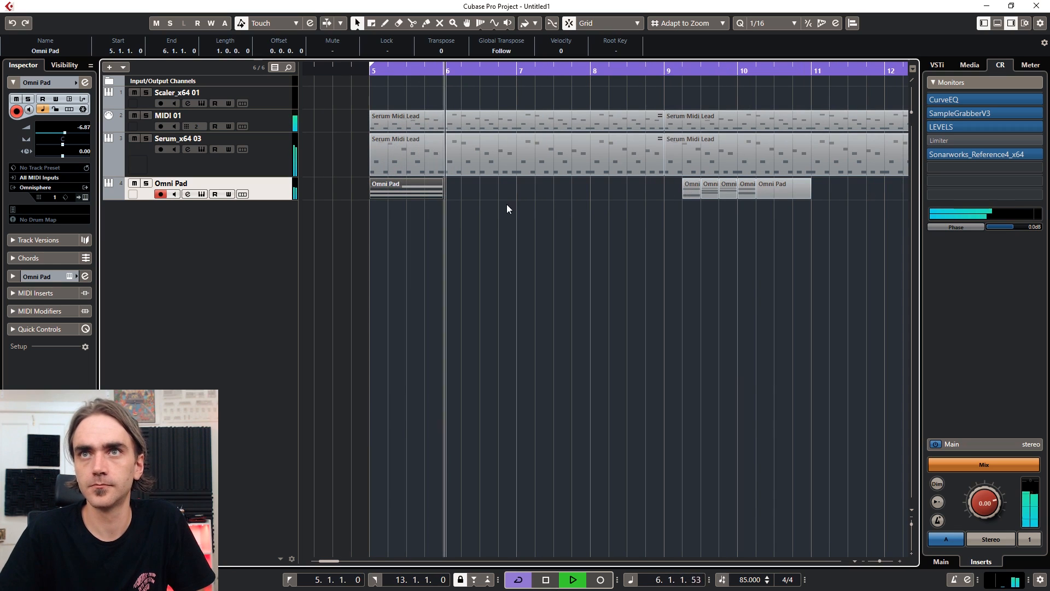
pyautogui.press('space')
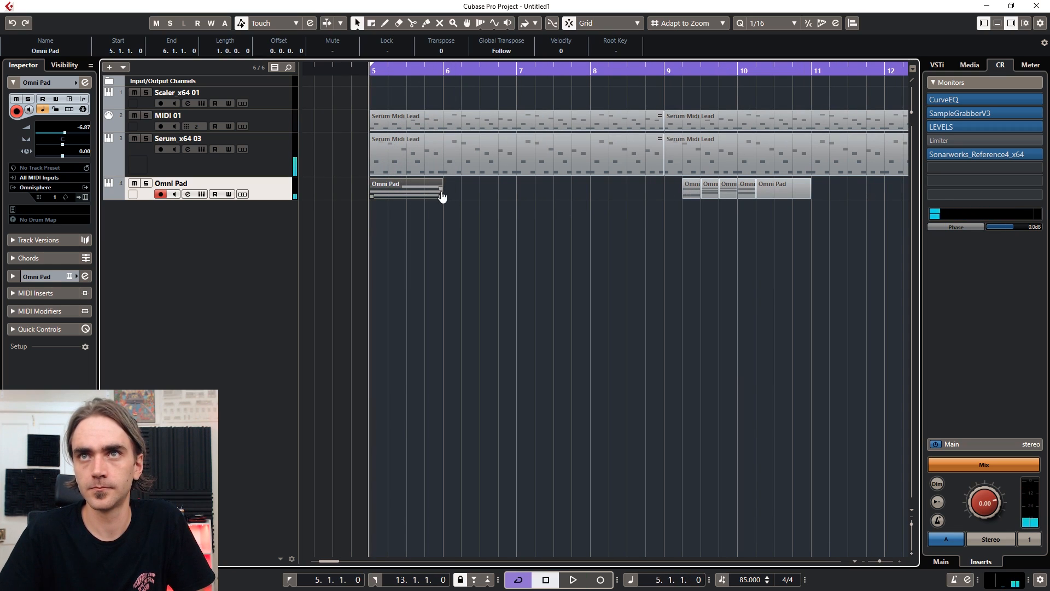
pyautogui.moveTo(439, 198); pyautogui.dragTo(517, 197)
pyautogui.press('space')
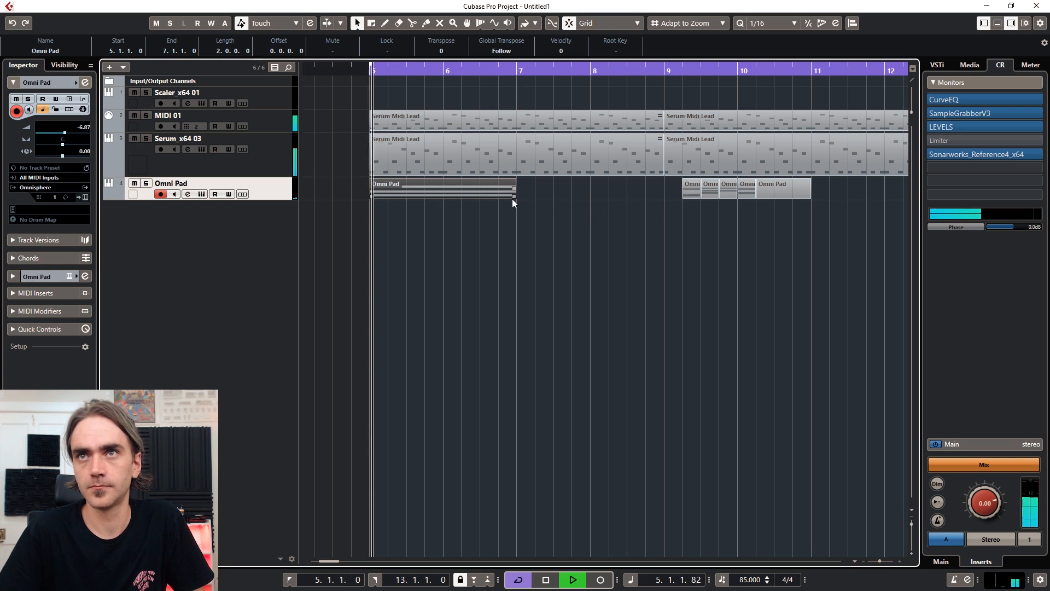
# Place the second Omni Pad chord at bar 7 and stretch it to two bars, ending at bar 9.
pyautogui.moveTo(695, 192); pyautogui.dragTo(664, 194)
pyautogui.press('g')
pyautogui.press('g')
pyautogui.press('g')
pyautogui.press('h')
pyautogui.press('h')
pyautogui.press('h')
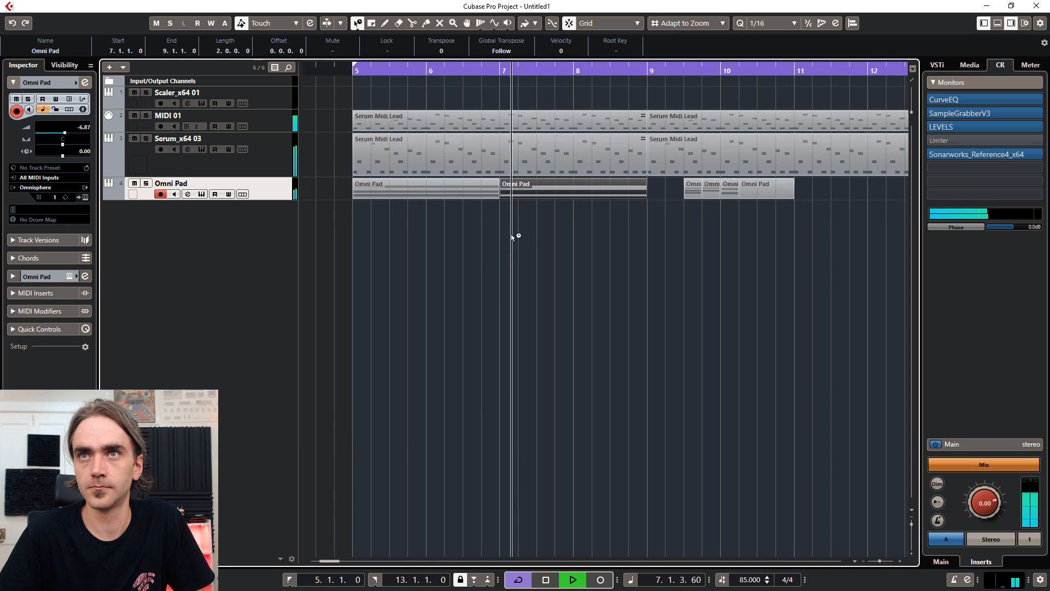
# Place the third Omni Pad chord at bar 9, stretched to two bars, and move the remaining clips out to 12.3.
pyautogui.click(689, 194)
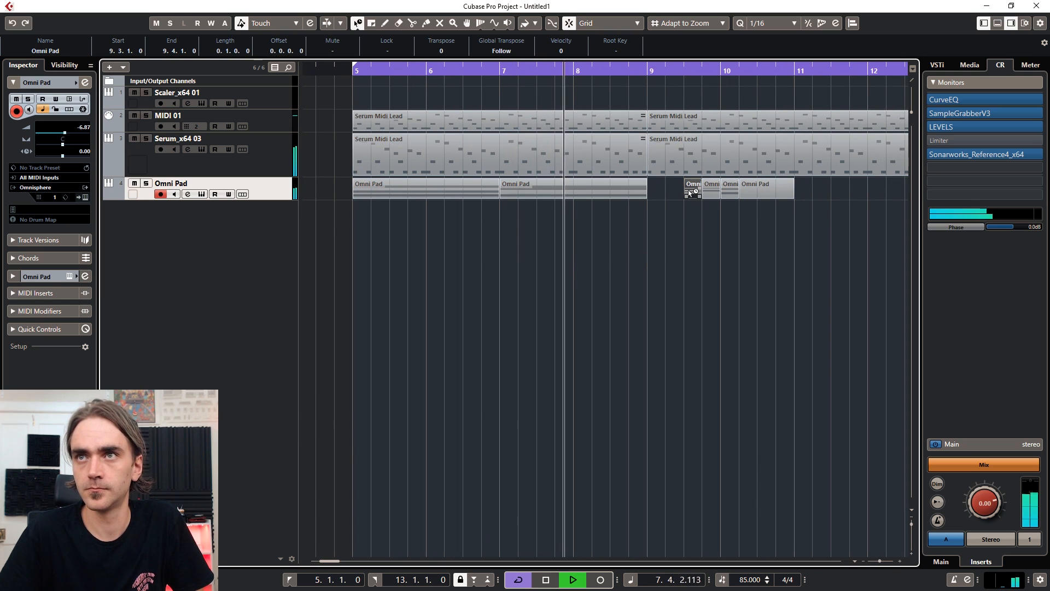
pyautogui.moveTo(691, 192); pyautogui.dragTo(656, 191)
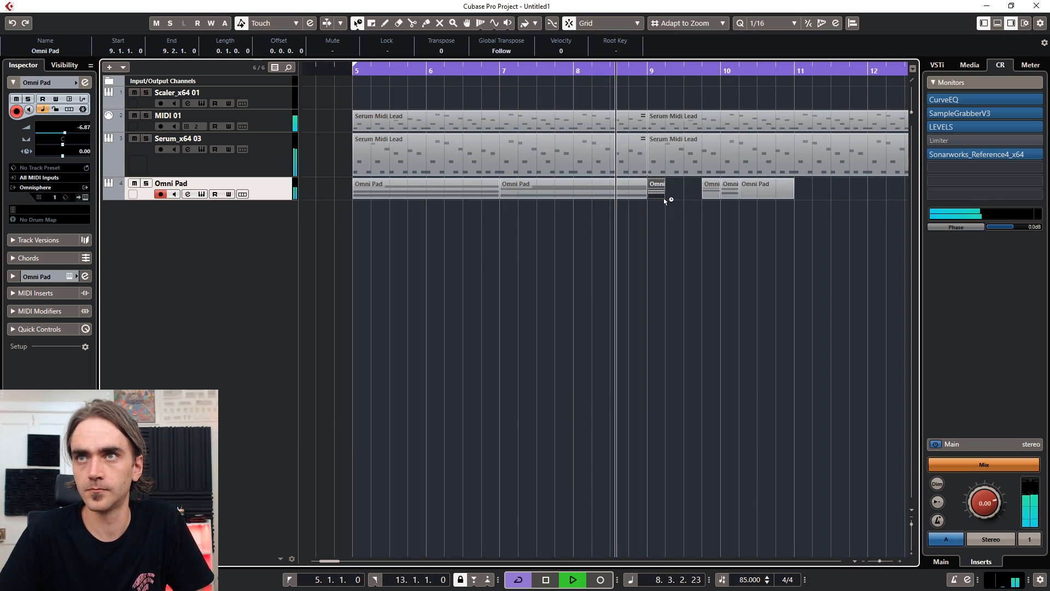
pyautogui.press('g')
pyautogui.press('g')
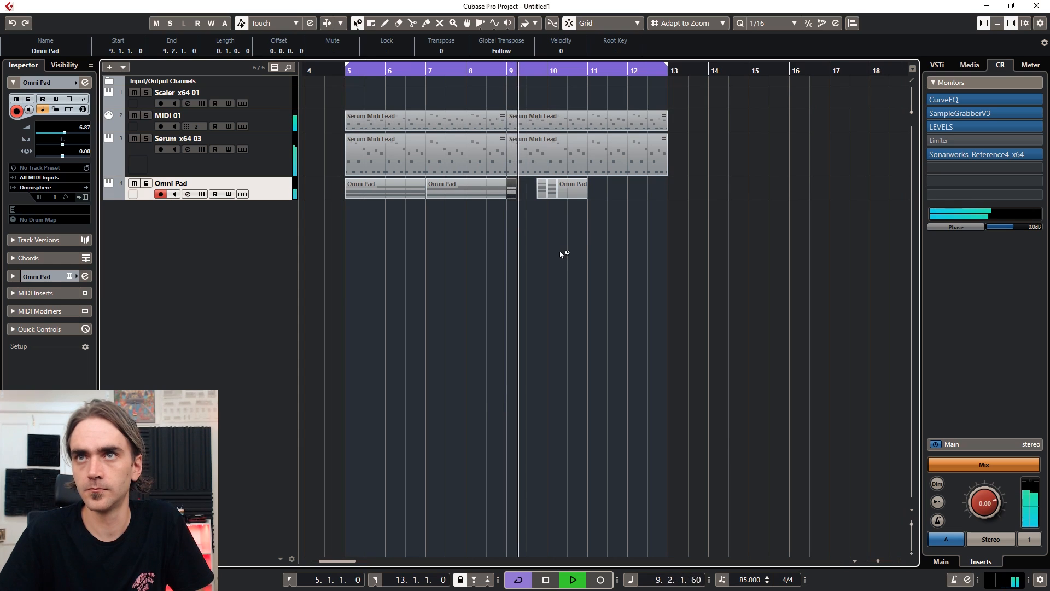
pyautogui.press('space')
pyautogui.moveTo(537, 188); pyautogui.dragTo(646, 188)
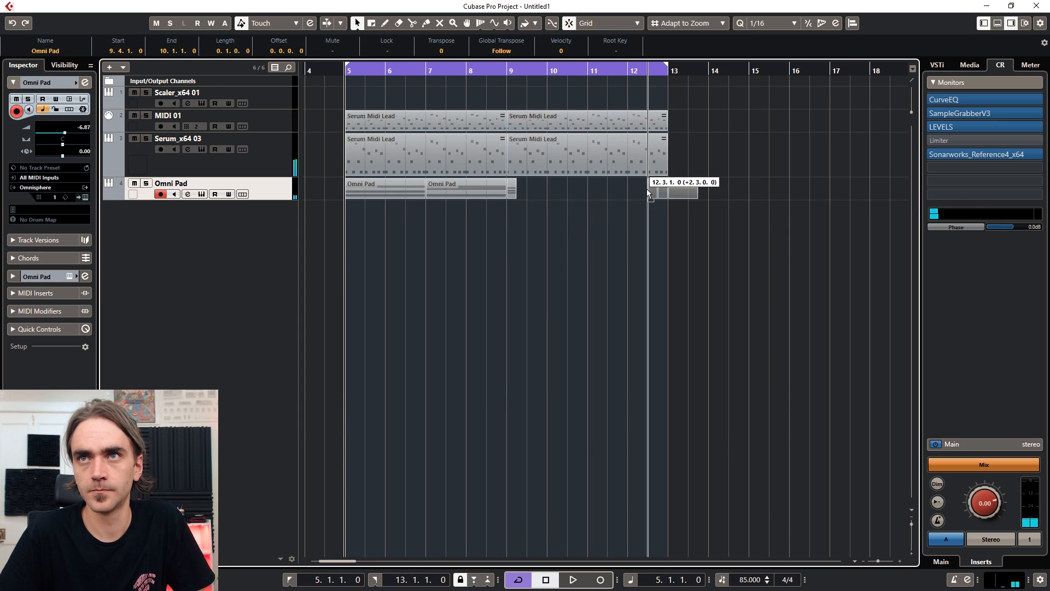
pyautogui.moveTo(515, 198); pyautogui.dragTo(582, 202)
pyautogui.press('space')
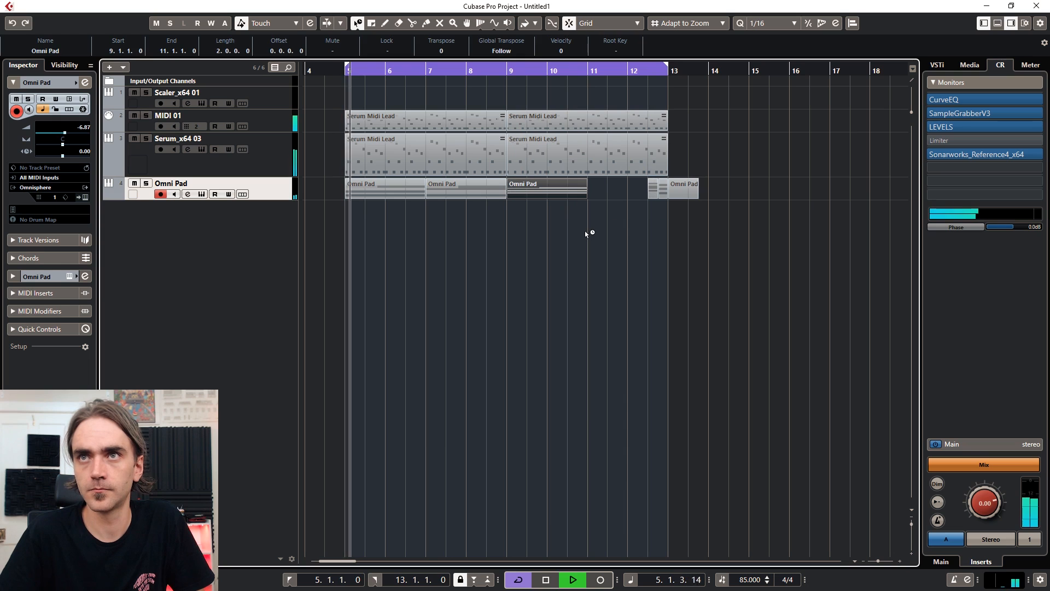
# Place the fourth Omni Pad chord at bar 11 and the fifth at bar 12, stretching each to one bar.
pyautogui.click(571, 263)
pyautogui.moveTo(651, 192)
pyautogui.mouseDown()
pyautogui.moveTo(581, 192)
pyautogui.moveTo(638, 196)
pyautogui.mouseUp()
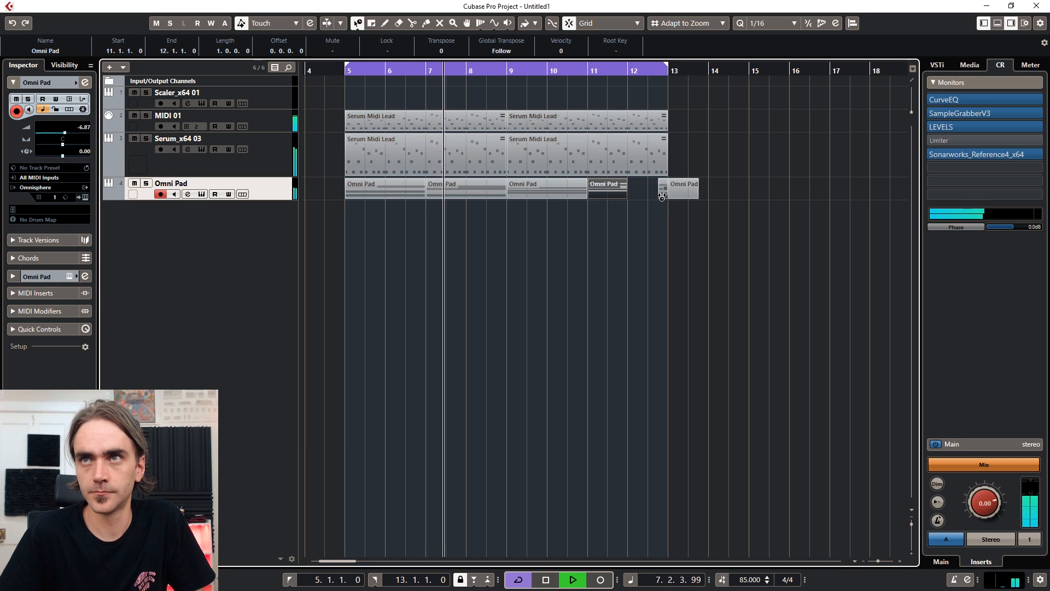
pyautogui.click(662, 195)
pyautogui.scroll(1, 662, 197)
pyautogui.moveTo(663, 196)
pyautogui.mouseDown()
pyautogui.moveTo(613, 196)
pyautogui.moveTo(664, 197)
pyautogui.mouseUp()
pyautogui.click(699, 256)
# Delete the leftover Omni Pad clip that starts at bar 13.
pyautogui.scroll(-2, 689, 253)
pyautogui.hscroll(-1, 709, 252)
pyautogui.hscroll(1, 700, 258)
pyautogui.click(654, 193)
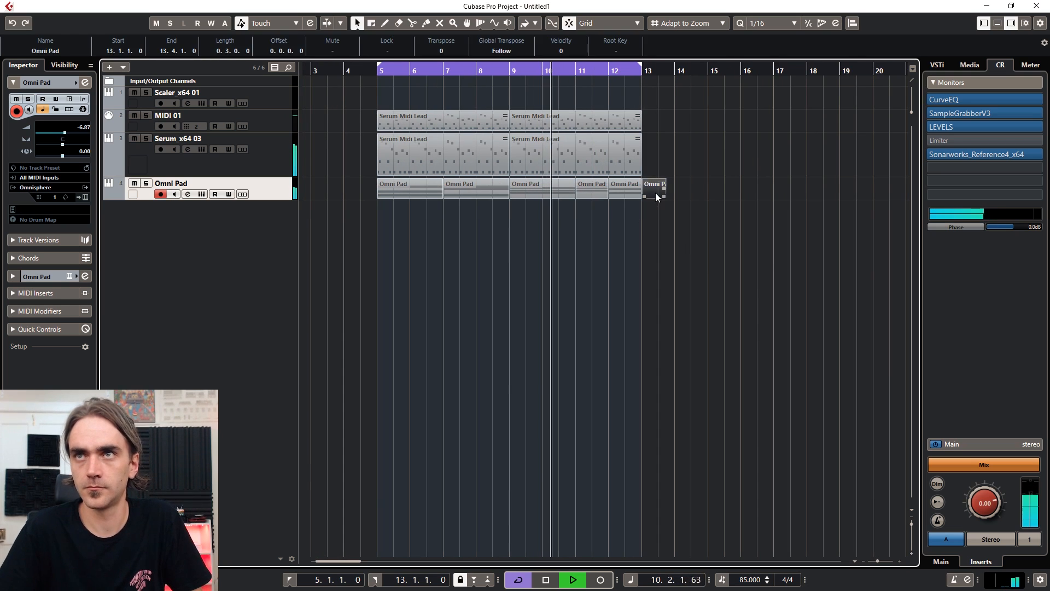
pyautogui.press('Delete')
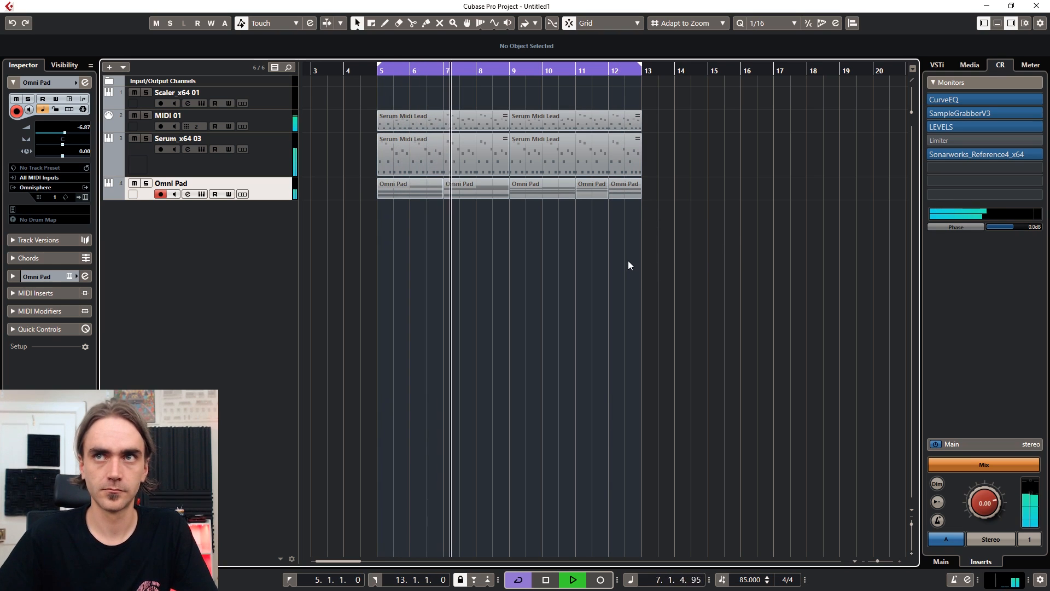
# Glue all the Omni Pad chord clips into one clip spanning bars 5 to 13, and stop playback.
pyautogui.moveTo(706, 255); pyautogui.dragTo(441, 201)
pyautogui.press('4')
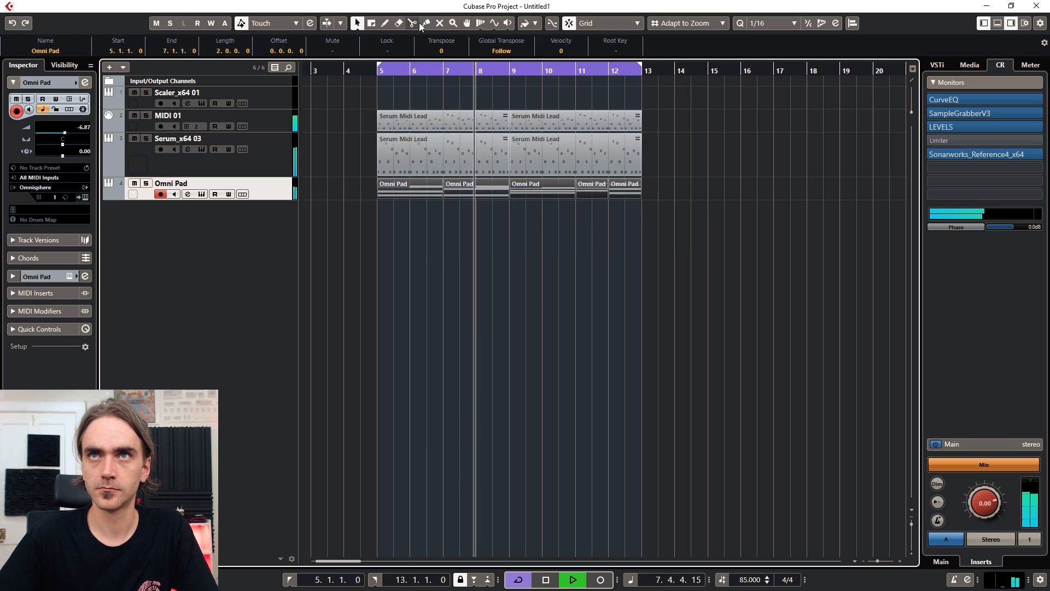
pyautogui.click(433, 189)
pyautogui.press('1')
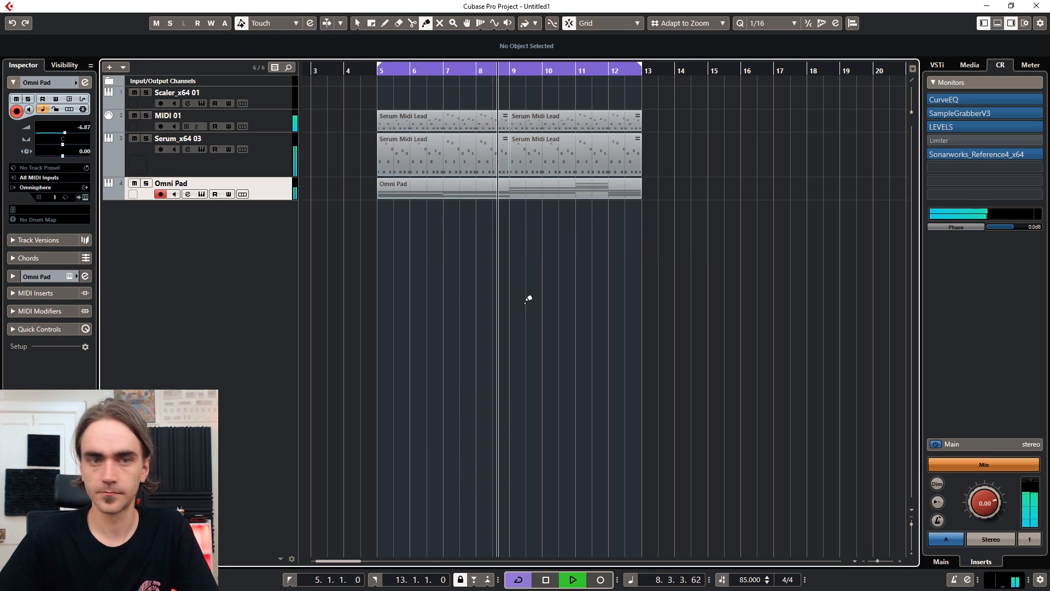
pyautogui.press('space')
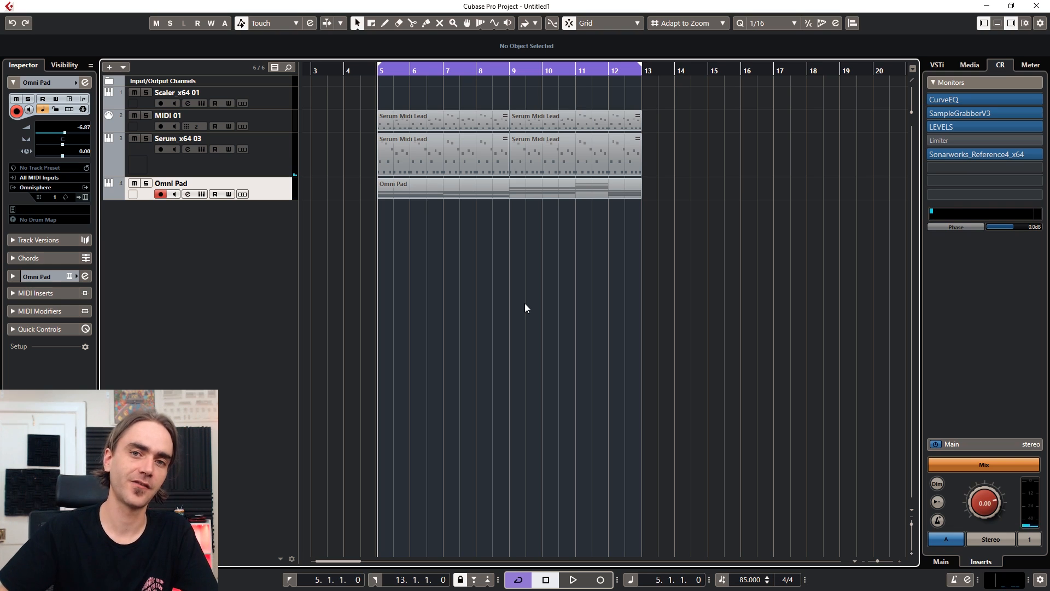
# Open the merged Omni Pad clip for note editing and enlarge the note area by shrinking the velocity lane.
pyautogui.moveTo(686, 343); pyautogui.dragTo(693, 368)
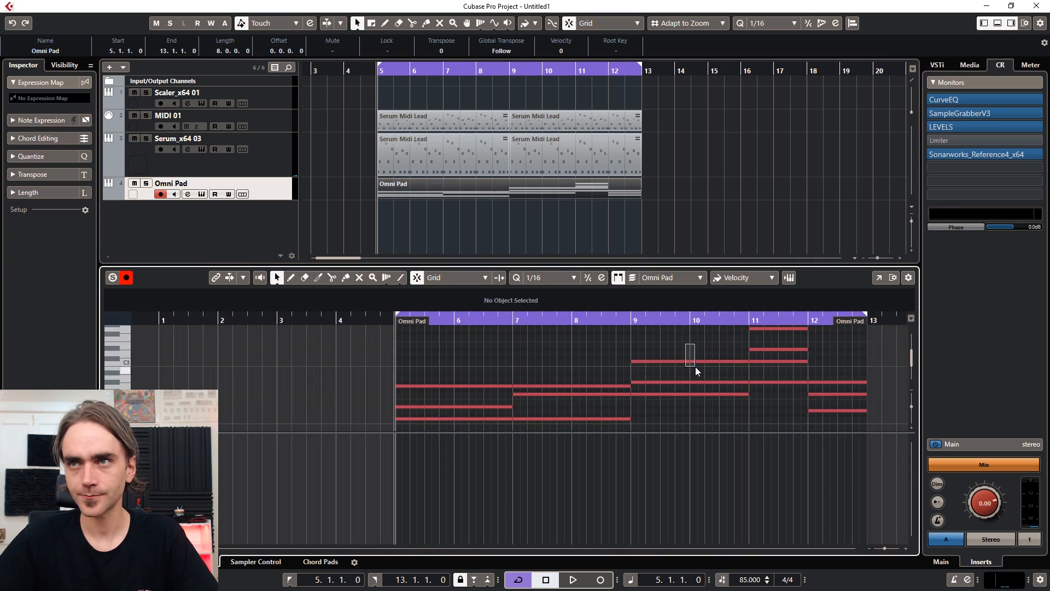
pyautogui.hscroll(3, 684, 369)
pyautogui.scroll(-2, 564, 370)
pyautogui.scroll(1, 569, 418)
pyautogui.moveTo(571, 432); pyautogui.dragTo(566, 502)
pyautogui.scroll(2, 580, 455)
pyautogui.scroll(-1, 563, 439)
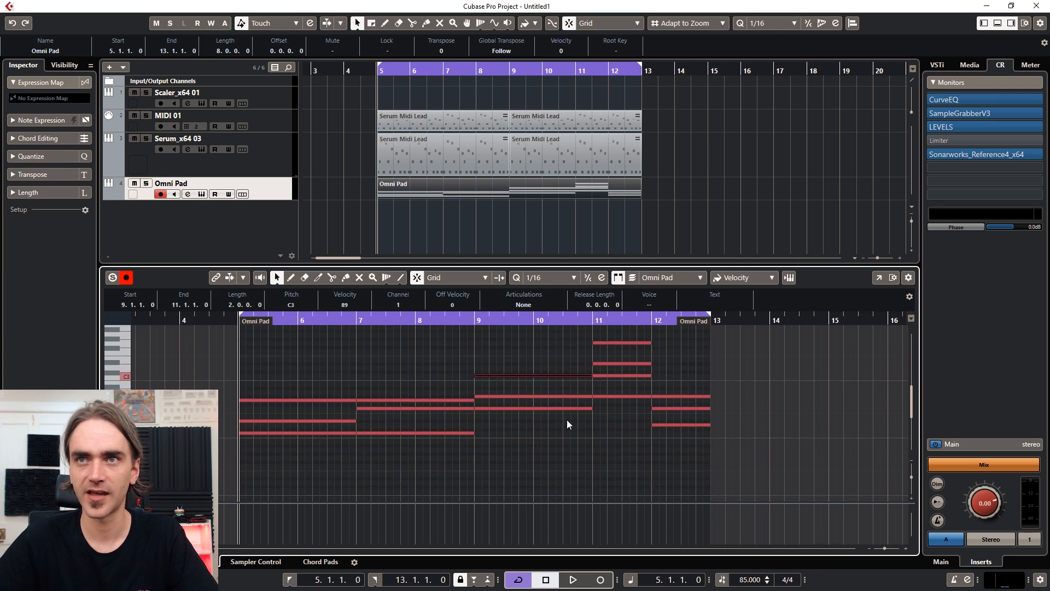
# Transpose the C3 note at bar 9 and the three highest notes of the bar 11 chord down one octave.
pyautogui.scroll(2, 530, 378)
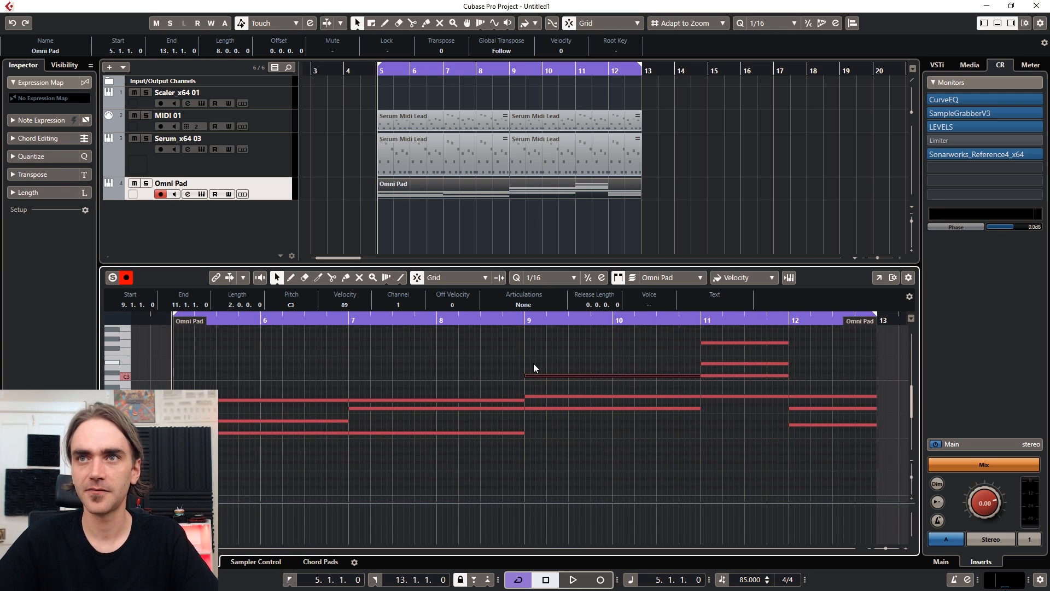
pyautogui.hscroll(3, 536, 365)
pyautogui.moveTo(552, 335); pyautogui.dragTo(676, 386)
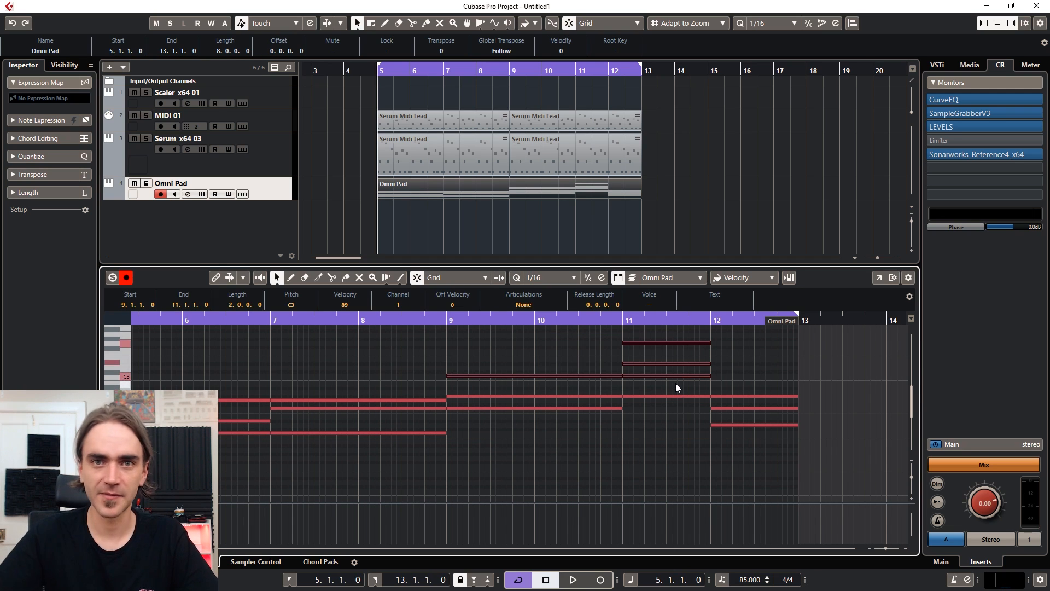
pyautogui.hotkey('shift', 'Down')
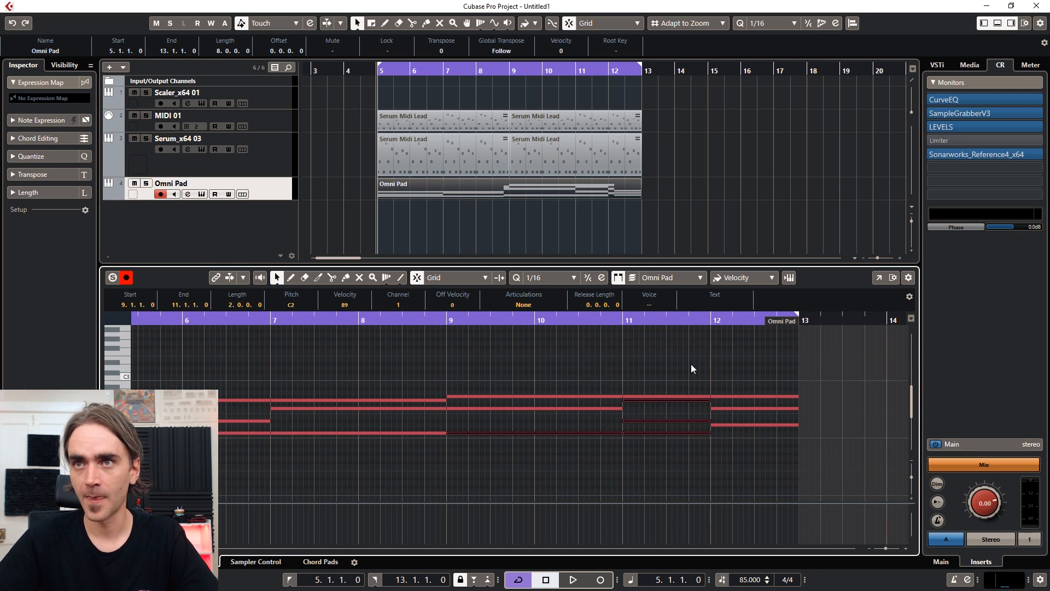
pyautogui.click(674, 395)
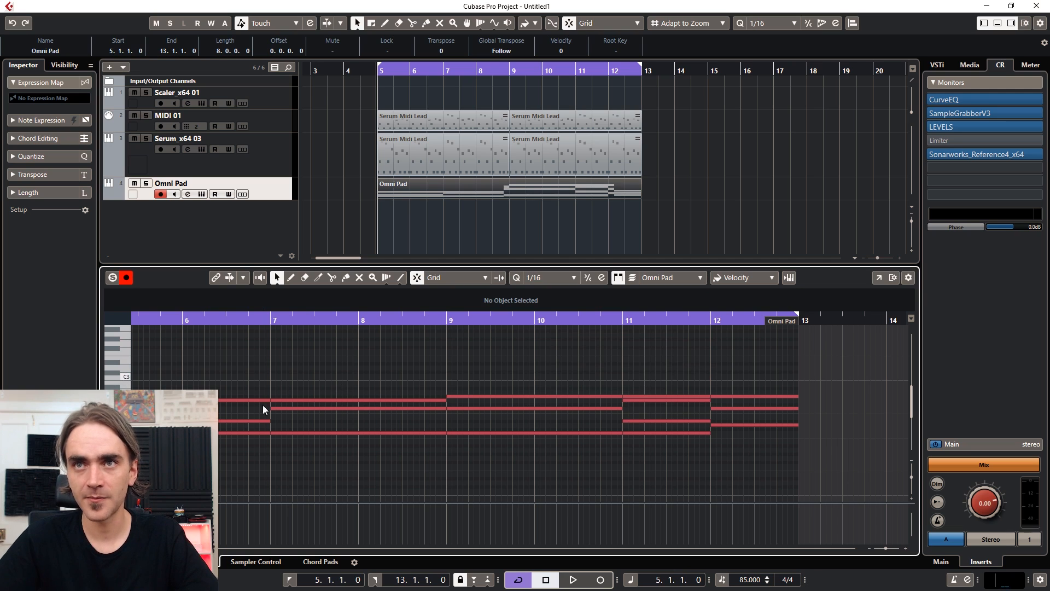
# Undo the octave transposition to compare the bar 11 chord's original voicing, and restore the lowered notes.
pyautogui.scroll(5, 611, 433)
pyautogui.click(622, 398)
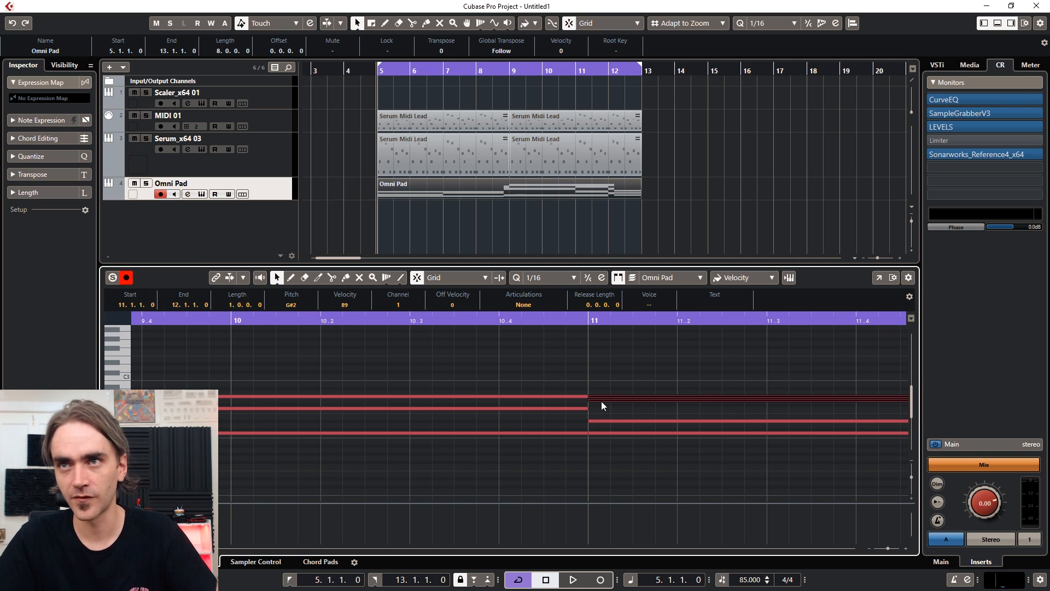
pyautogui.hotkey('ctrl', 'z')
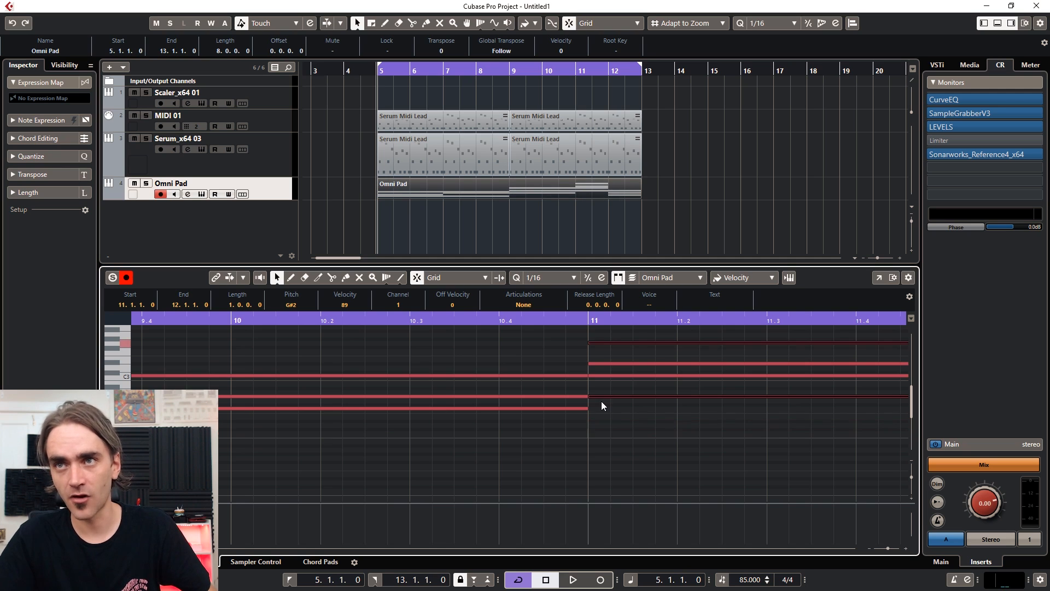
pyautogui.scroll(2, 662, 409)
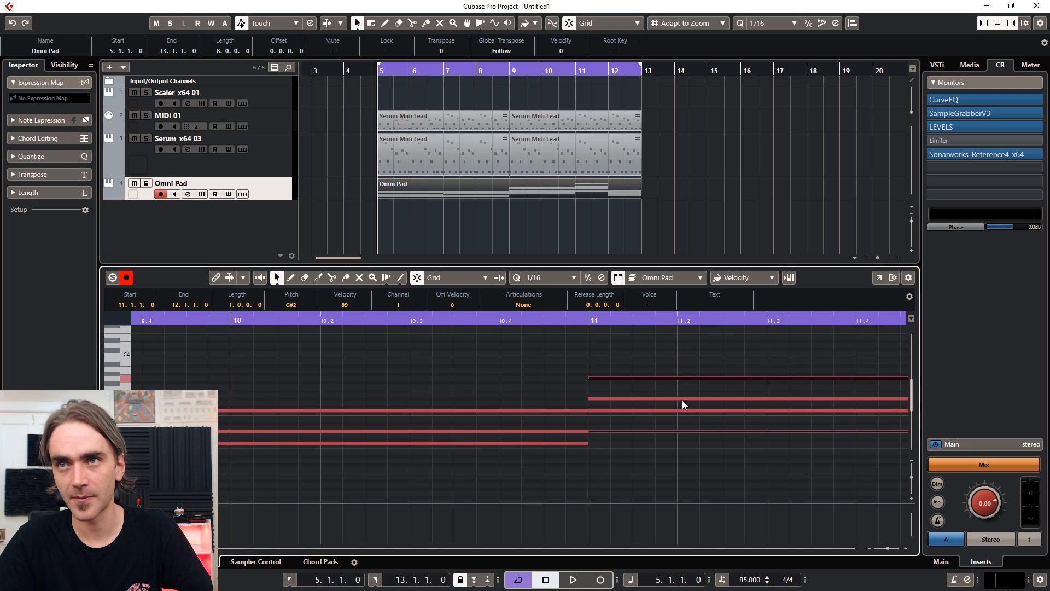
pyautogui.scroll(4, 617, 420)
pyautogui.keyDown('ctrl'); pyautogui.scroll(-2, 654, 455); pyautogui.keyUp('ctrl')
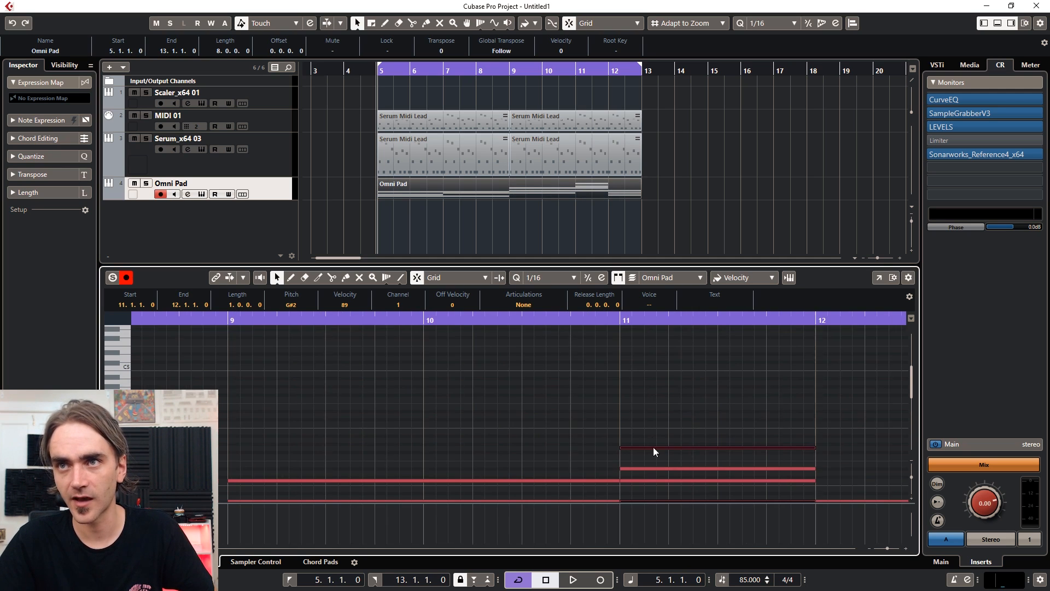
pyautogui.scroll(-6, 698, 369)
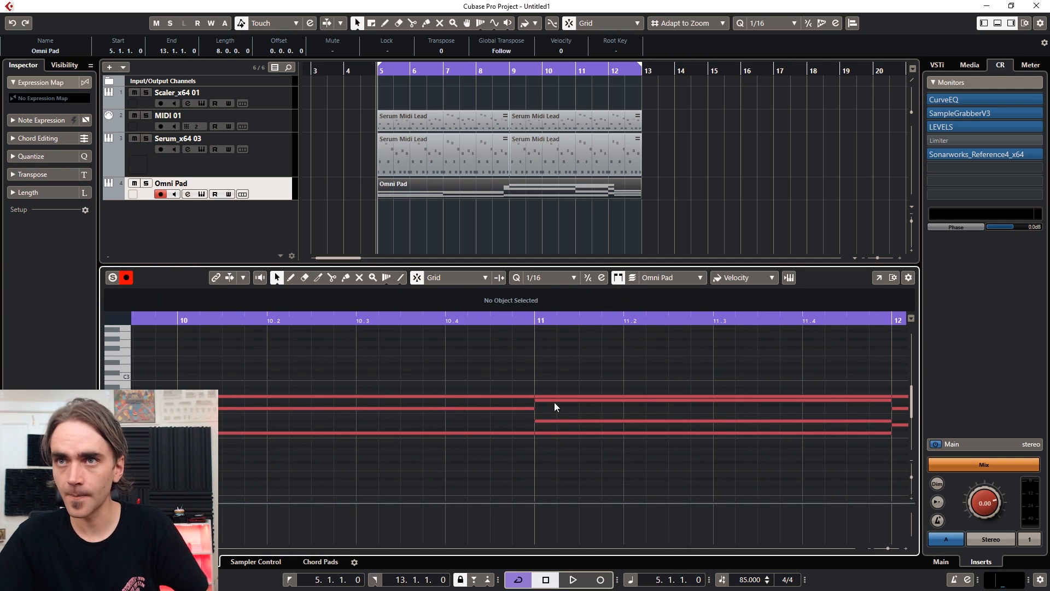
# Raise the G2 note of the bar 11 chord one octave to G3, and play the progression from bar 5.
pyautogui.click(554, 402)
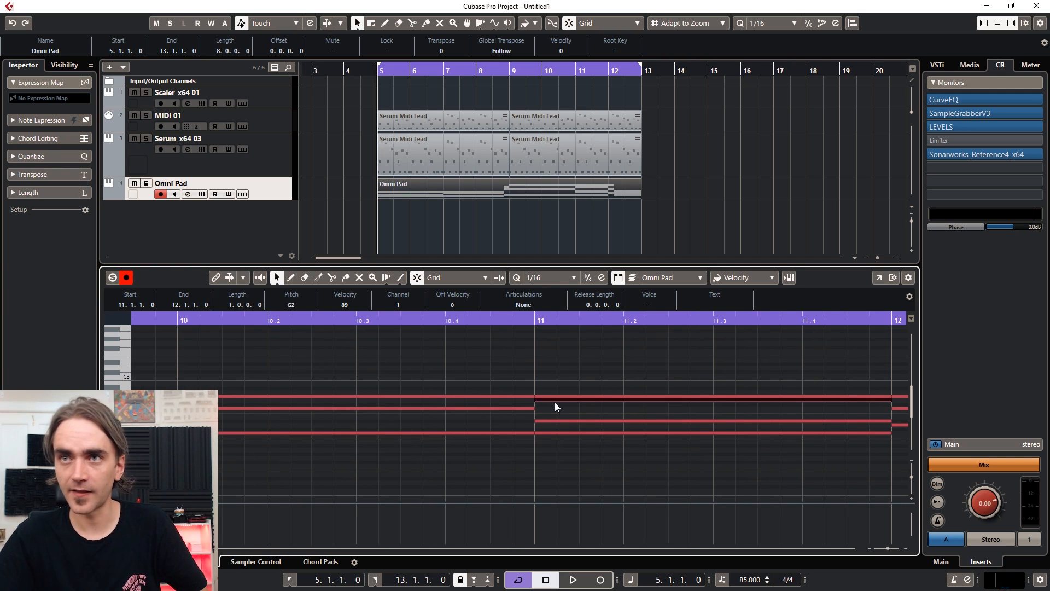
pyautogui.hotkey('shift', 'Up')
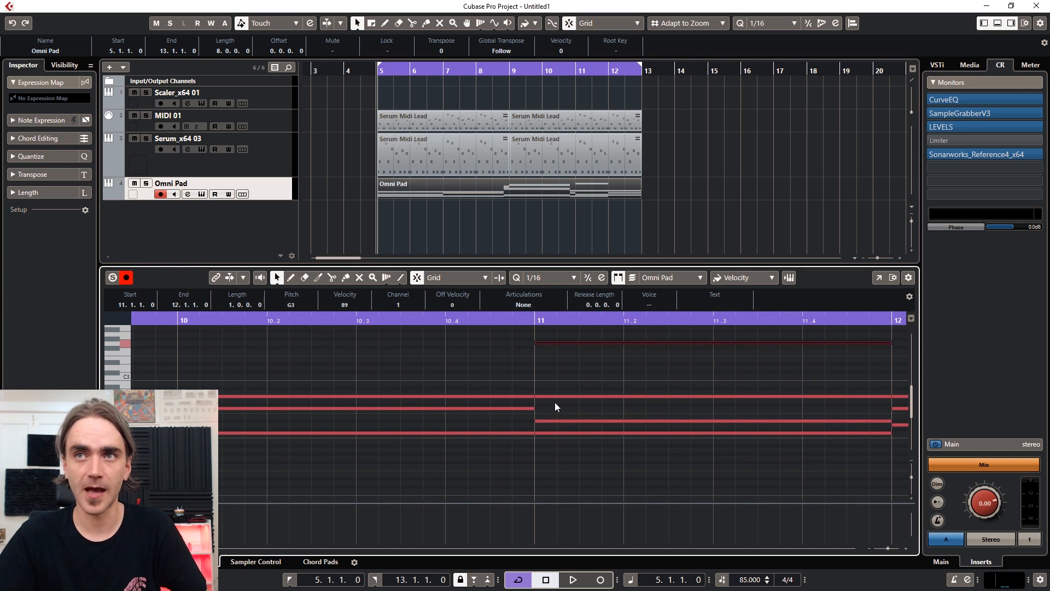
pyautogui.scroll(-3, 656, 338)
pyautogui.click(664, 369)
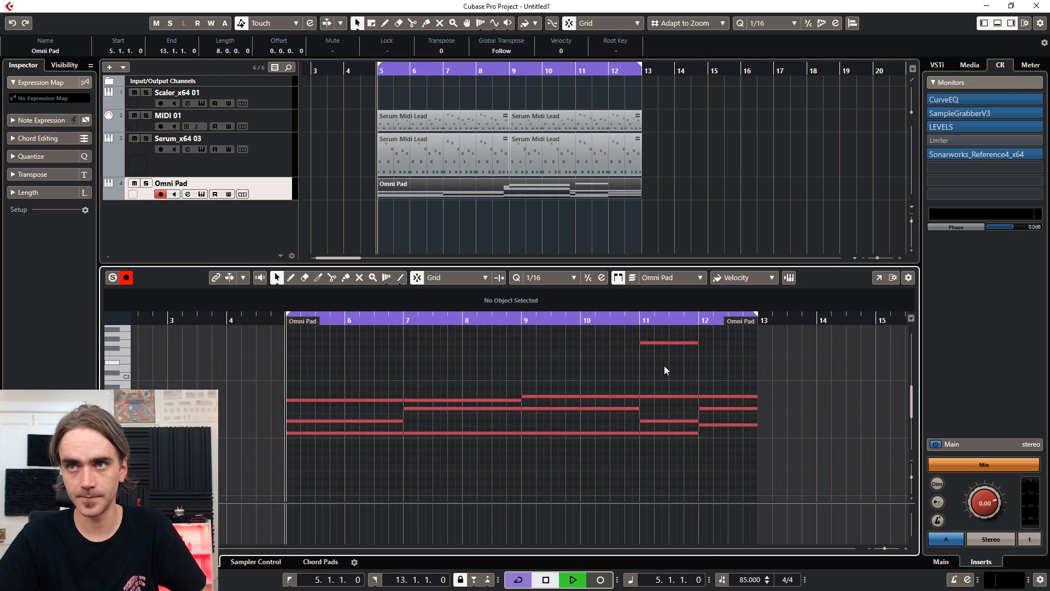
pyautogui.press('space')
pyautogui.press('space')
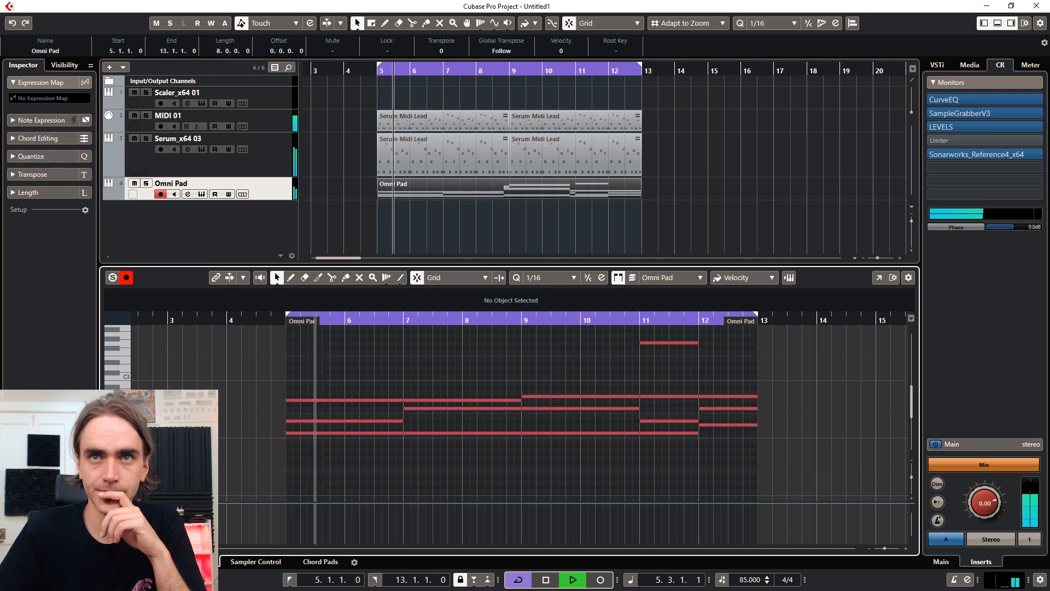
# Sweep the Filter macro of the Serum lead up and down during playback, and close the instrument window.
pyautogui.click(107, 561)
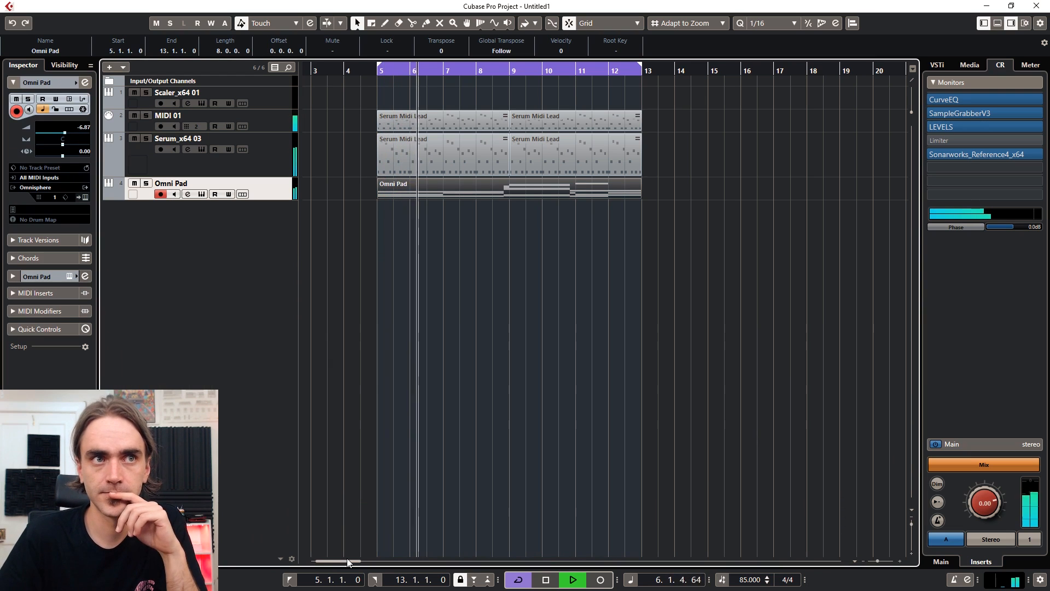
pyautogui.click(272, 160)
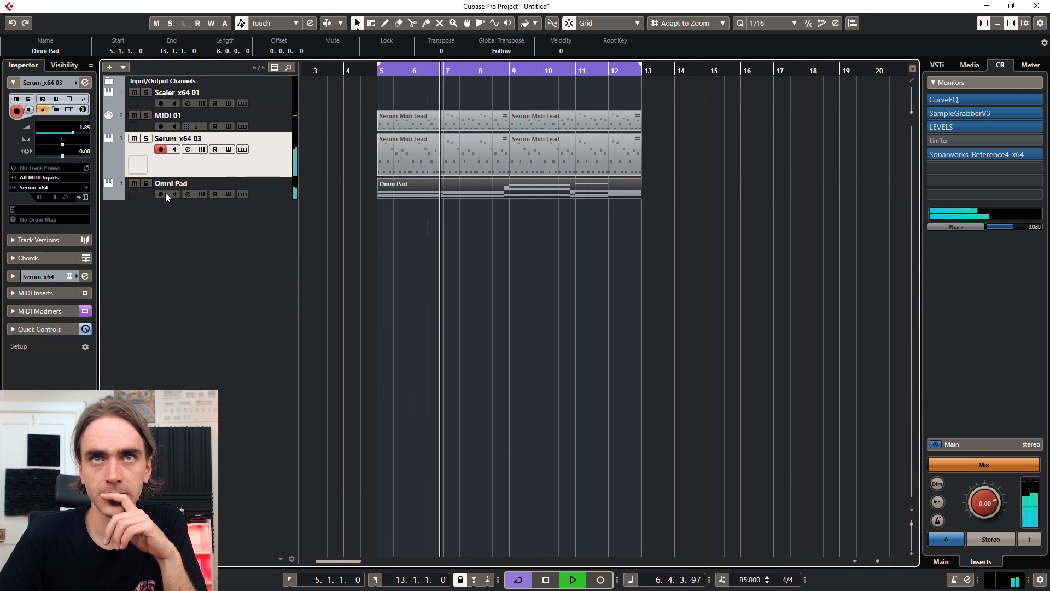
pyautogui.click(84, 197)
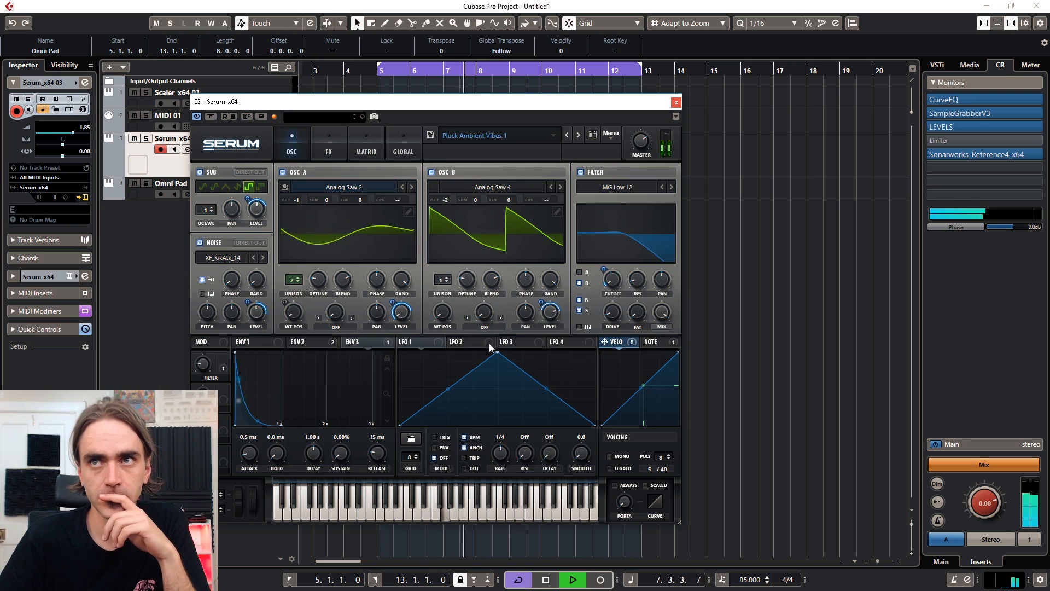
pyautogui.moveTo(205, 365)
pyautogui.moveTo(207, 364); pyautogui.dragTo(207, 347)
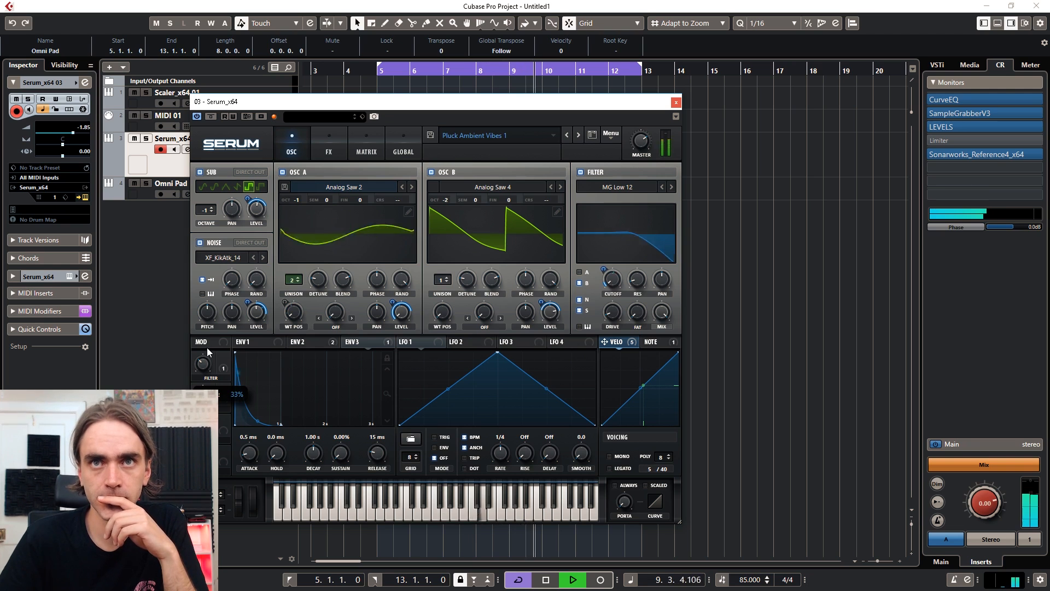
pyautogui.moveTo(201, 365); pyautogui.dragTo(204, 418)
pyautogui.click(677, 102)
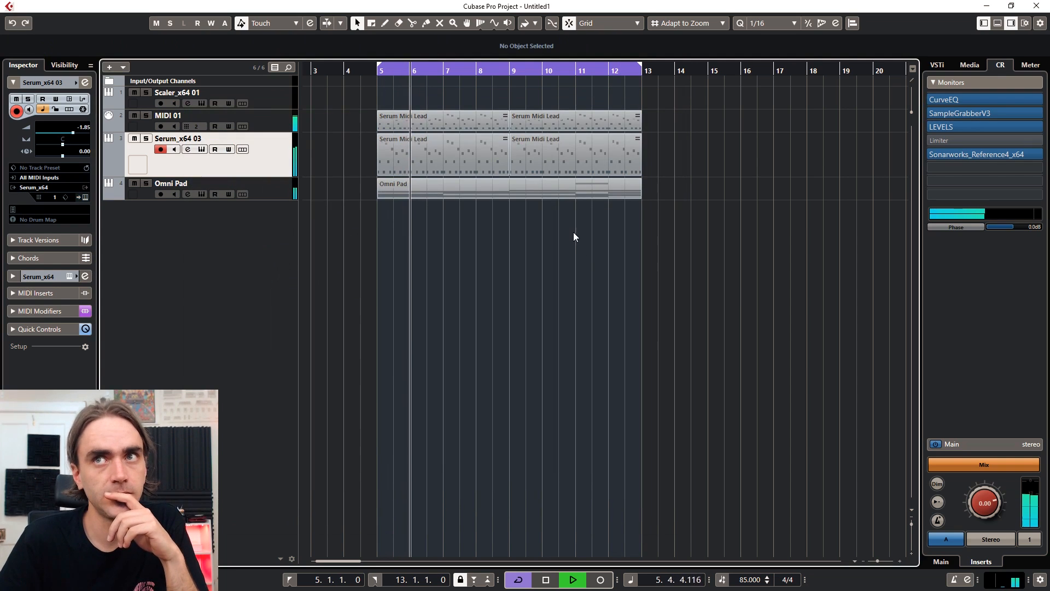
# In the Omni Pad clip, raise the F2 note at bar 9 to F3 and the highest bar 12 note to G#3.
pyautogui.doubleClick(560, 193)
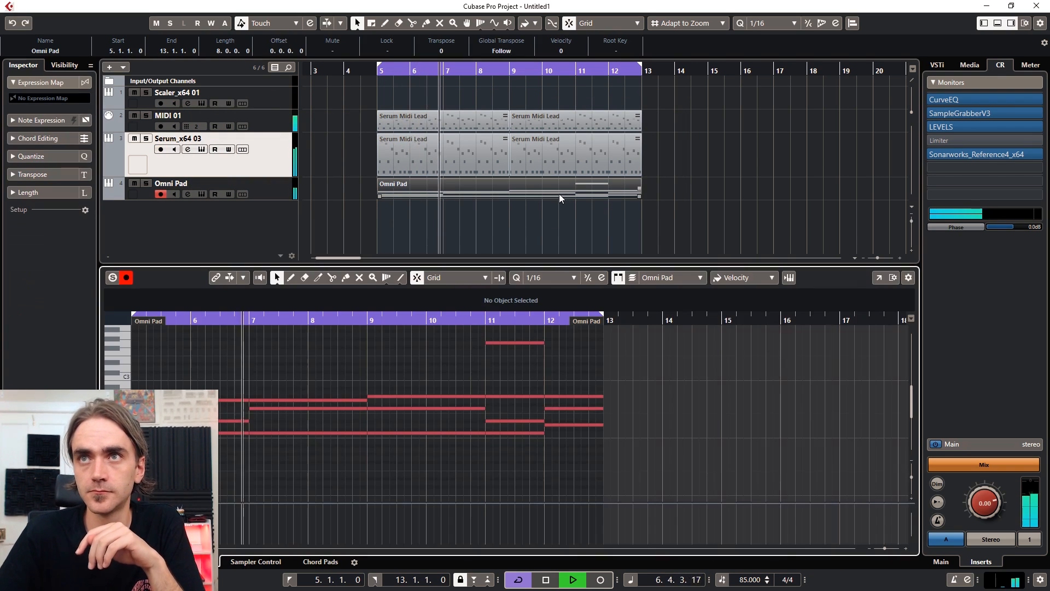
pyautogui.click(439, 409)
pyautogui.hotkey('shift', 'Up')
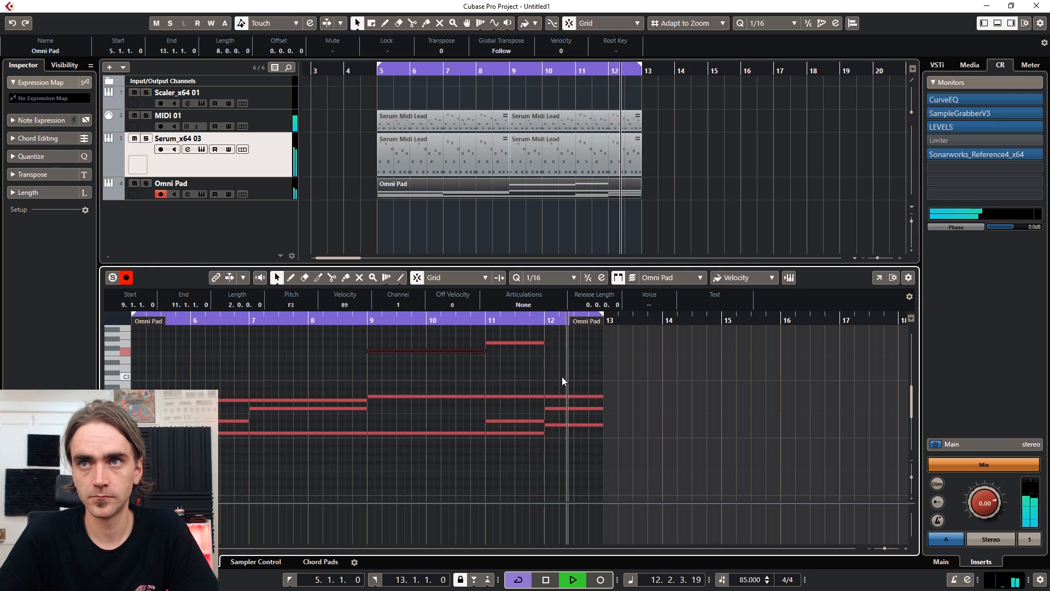
pyautogui.moveTo(562, 378); pyautogui.dragTo(570, 402)
pyautogui.hotkey('shift', 'Up')
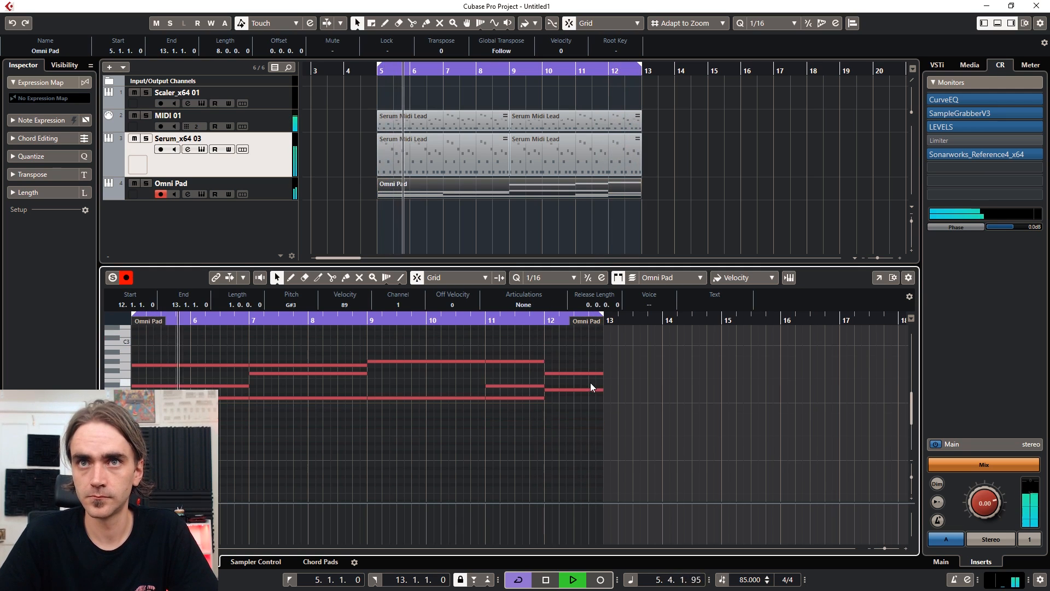
pyautogui.click(589, 383)
pyautogui.scroll(-1, 574, 381)
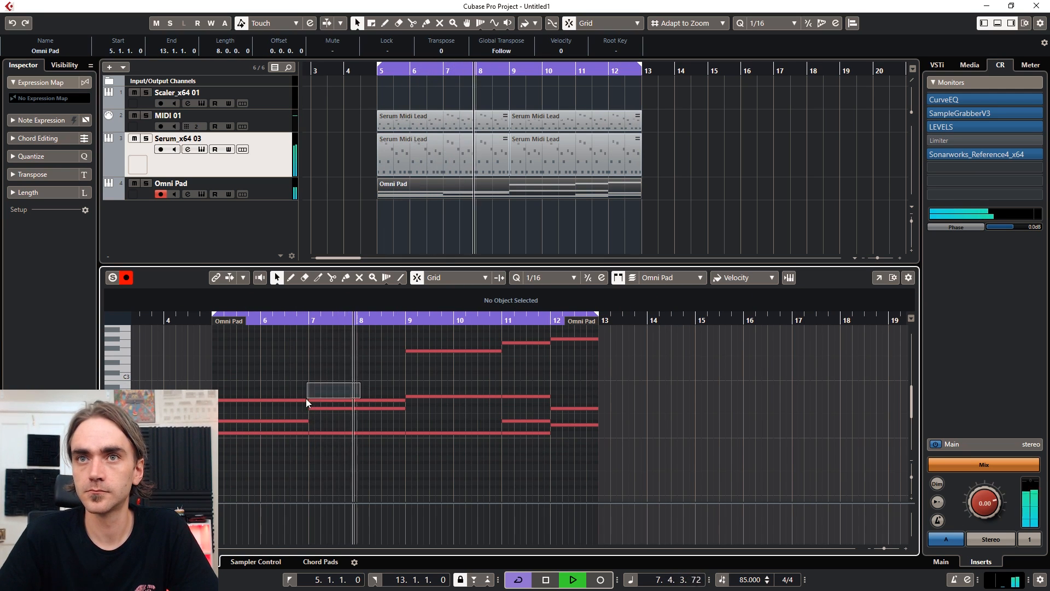
# Try raising the top G notes across bars 5 to 9 one octave, and return them to their original pitch.
pyautogui.keyDown('shift'); pyautogui.doubleClick(244, 401); pyautogui.keyUp('shift')
pyautogui.hotkey('shift', 'Up')
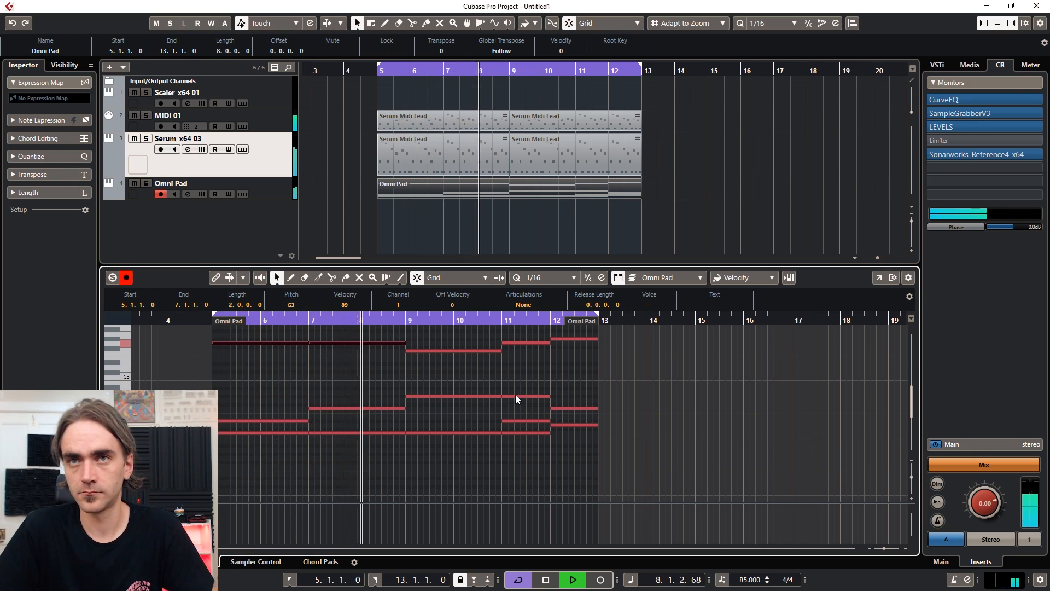
pyautogui.hotkey('shift', 'Down')
pyautogui.press('space')
pyautogui.press('space')
# Raise the middle chord notes at bars 5 and 7 one octave to D#3 and F3, audition the voicing, and close the note editor.
pyautogui.click(338, 375)
pyautogui.moveTo(348, 424); pyautogui.dragTo(278, 408)
pyautogui.hotkey('shift', 'Up')
pyautogui.press('space')
pyautogui.press('space')
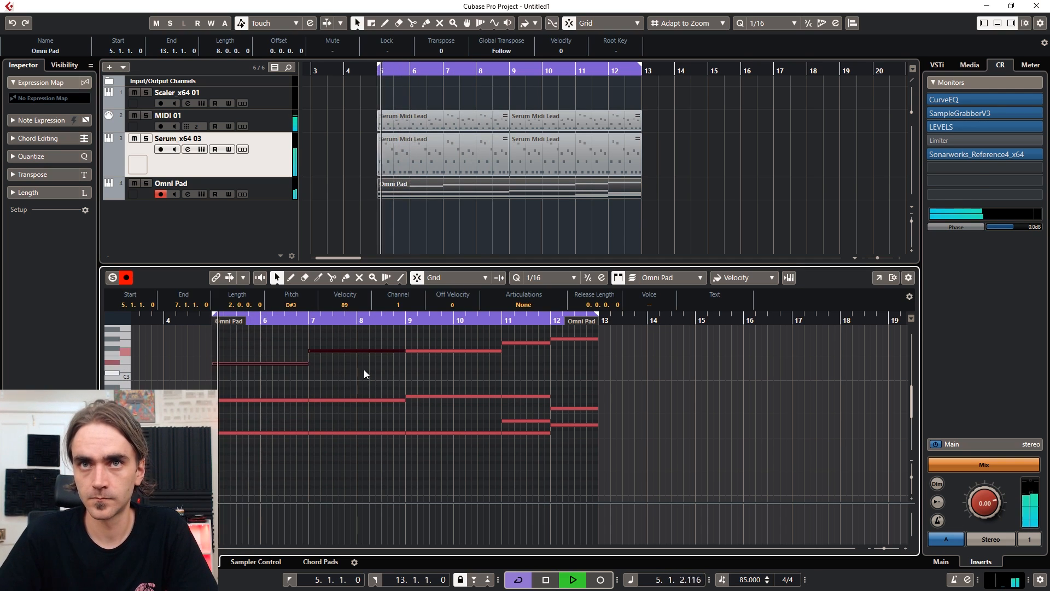
pyautogui.click(380, 370)
pyautogui.scroll(2, 395, 368)
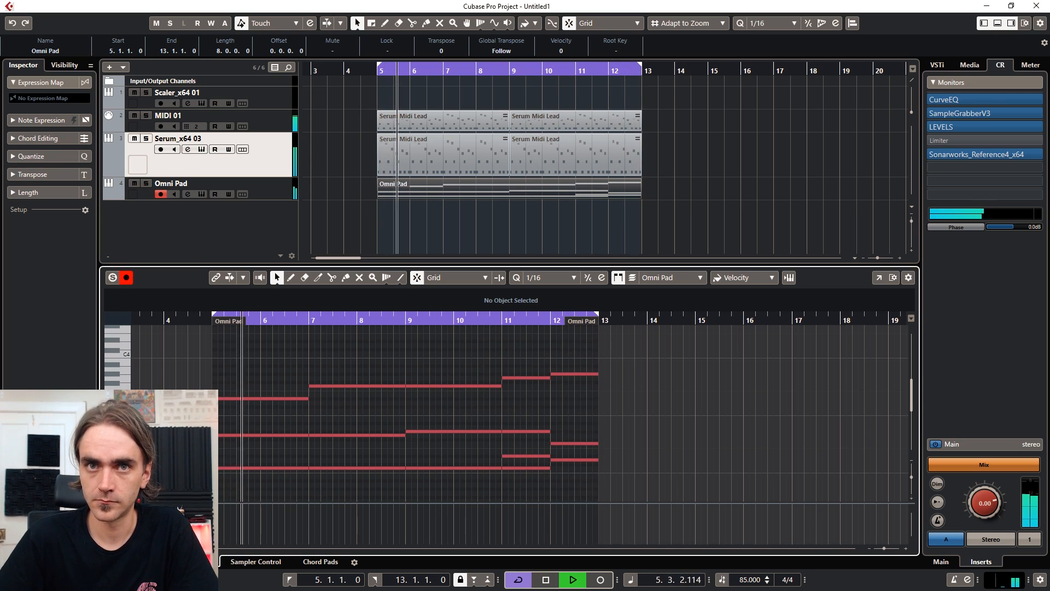
pyautogui.press('Return')
pyautogui.click(635, 359)
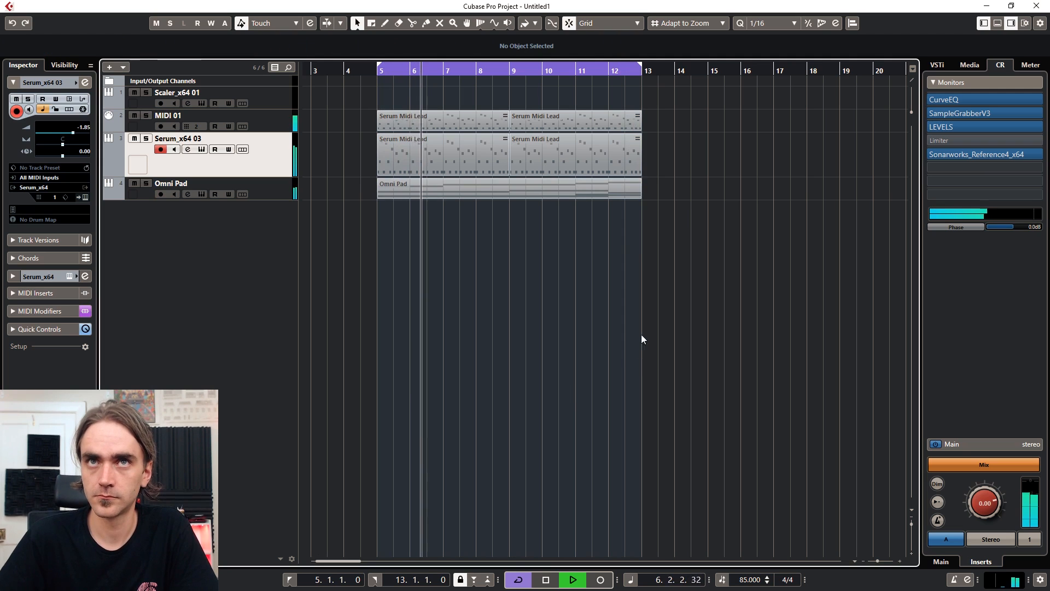
# Move the Serum lead and Omni Pad clips out to bar 81, leaving the MIDI 01 clips in place, and stop playback.
pyautogui.press('g')
pyautogui.press('g')
pyautogui.press('g')
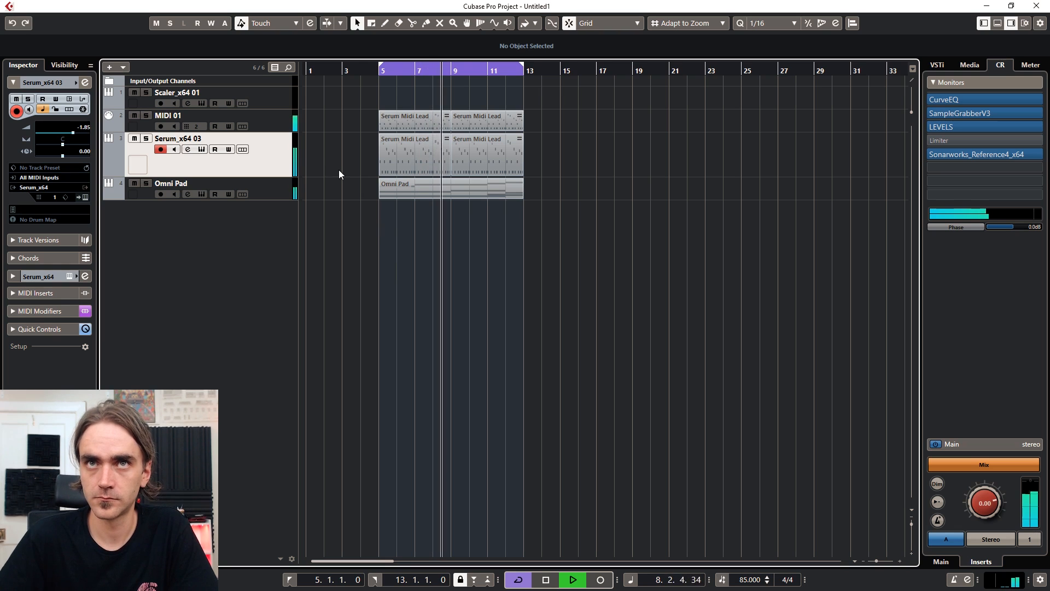
pyautogui.moveTo(538, 280); pyautogui.dragTo(382, 149)
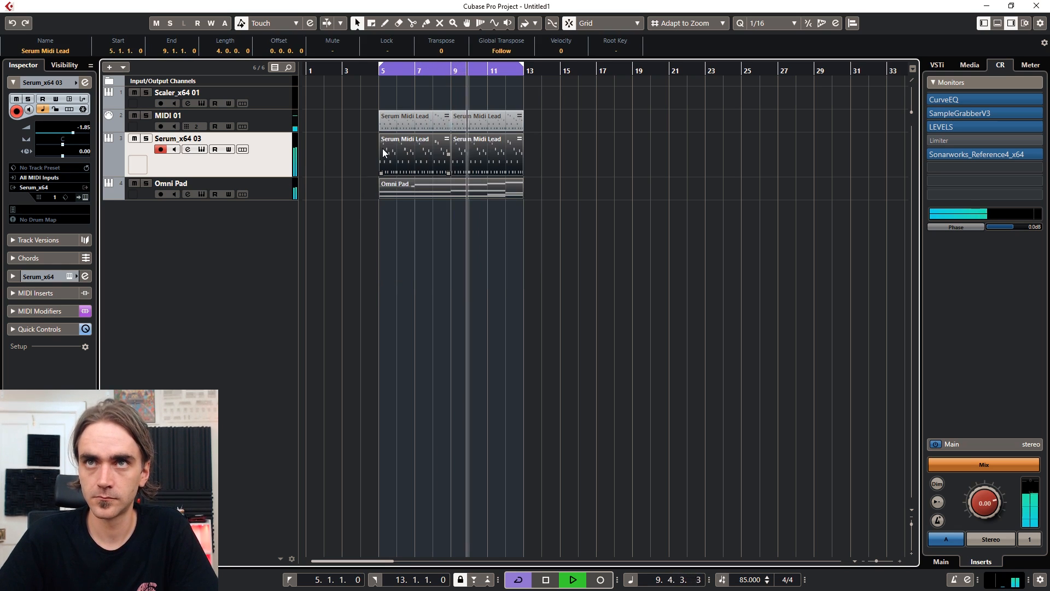
pyautogui.press('g')
pyautogui.press('g')
pyautogui.click(353, 161)
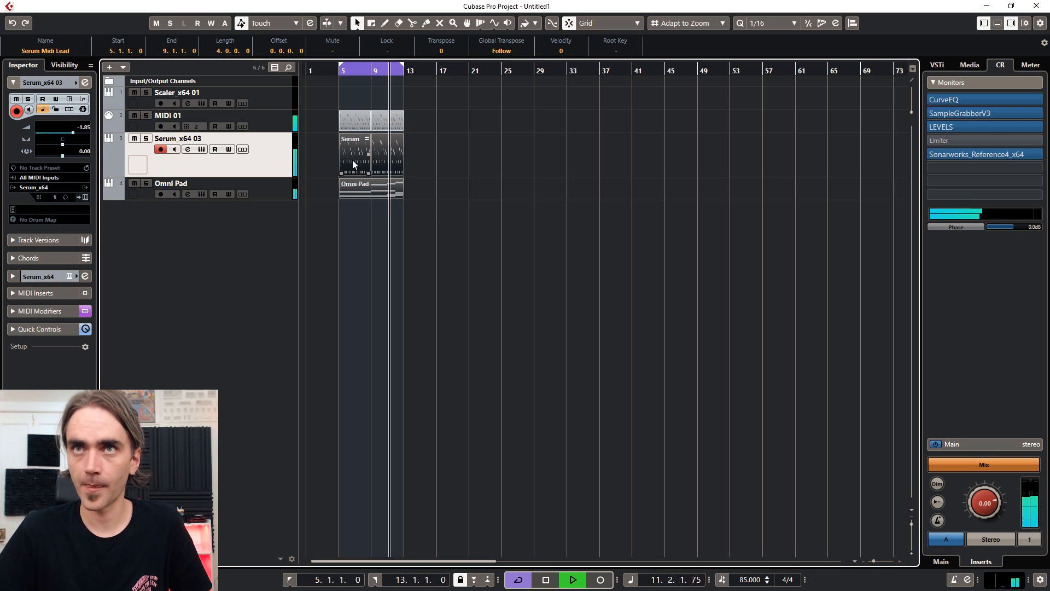
pyautogui.press('g')
pyautogui.moveTo(346, 164); pyautogui.dragTo(858, 167)
pyautogui.click(419, 238)
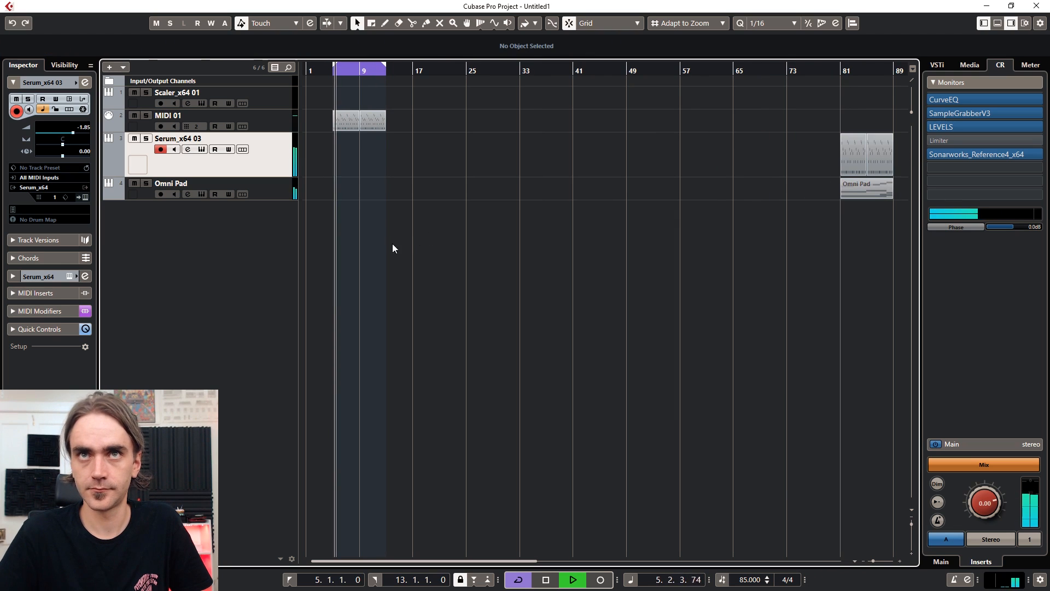
pyautogui.press('space')
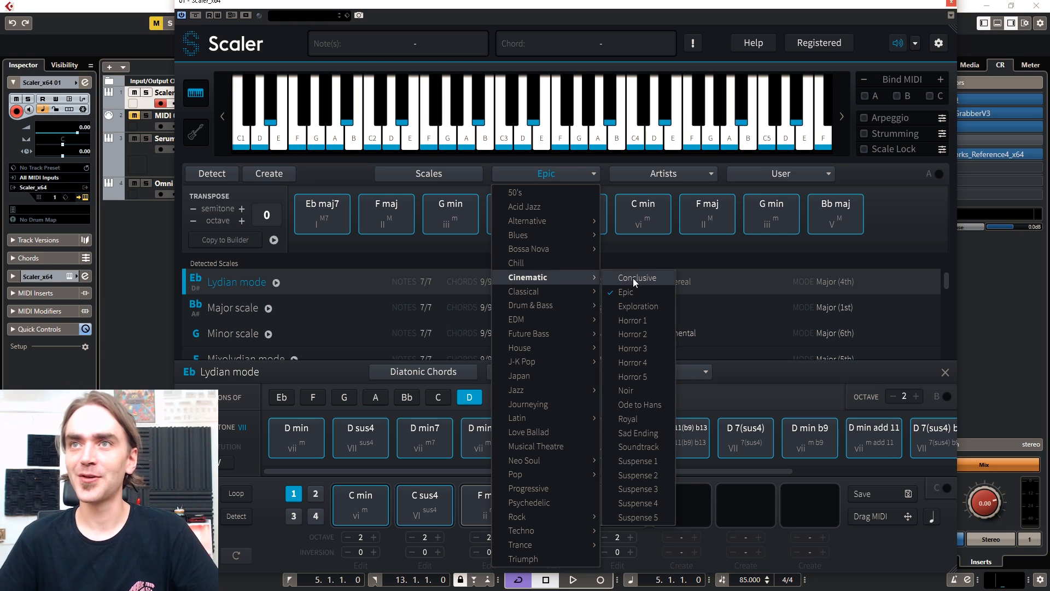
# Load Scaler's Cinematic Conclusive chord set, return to Epic, and audition its F maj and G min chords.
pyautogui.click(637, 278)
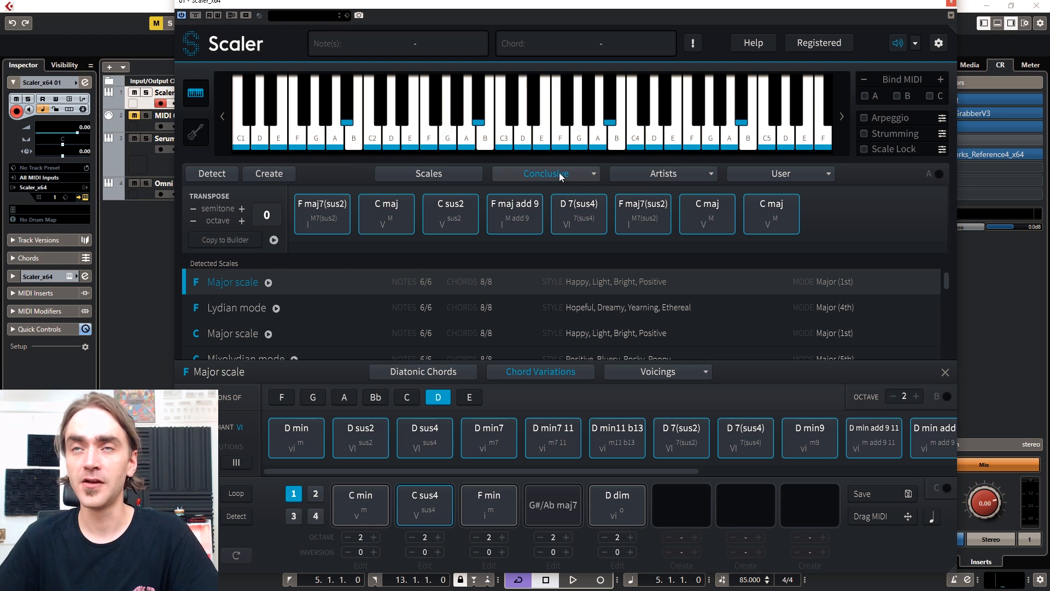
pyautogui.click(403, 222)
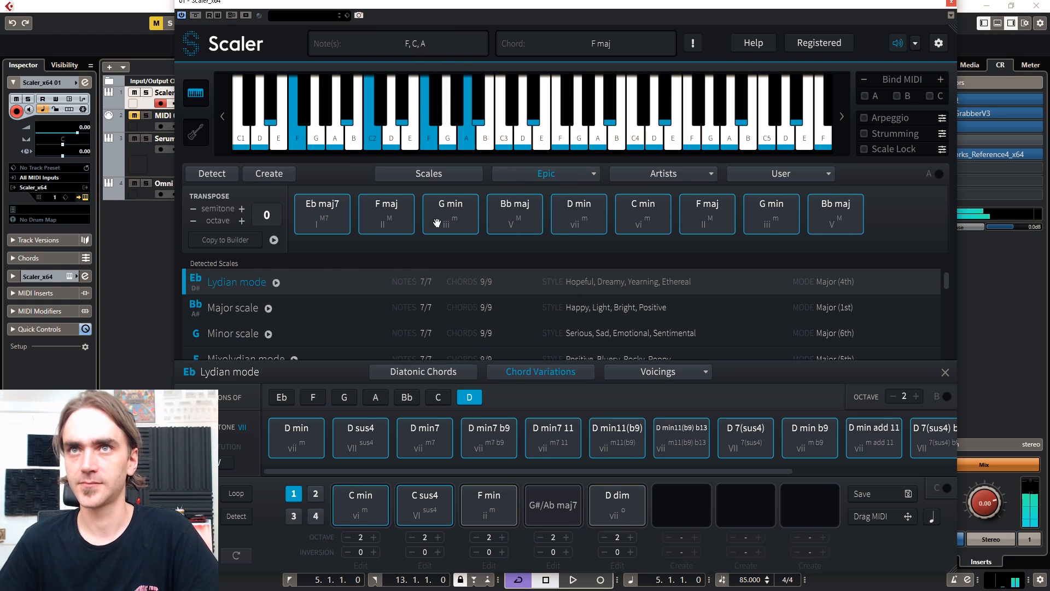
pyautogui.click(459, 222)
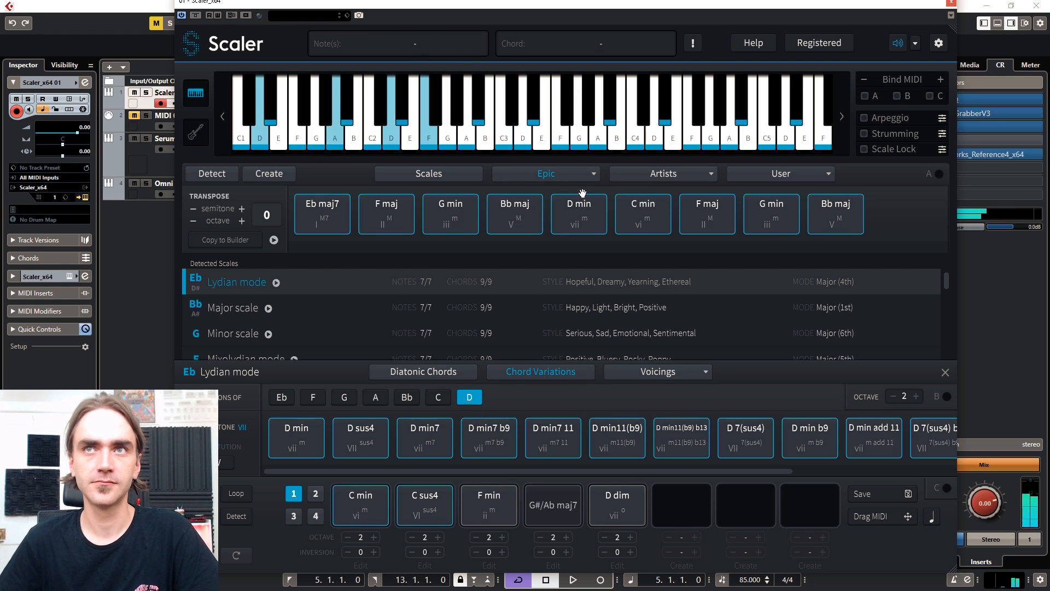
# Load the Cinematic Exploration chord set and audition several of its chords.
pyautogui.click(566, 176)
pyautogui.moveTo(556, 290)
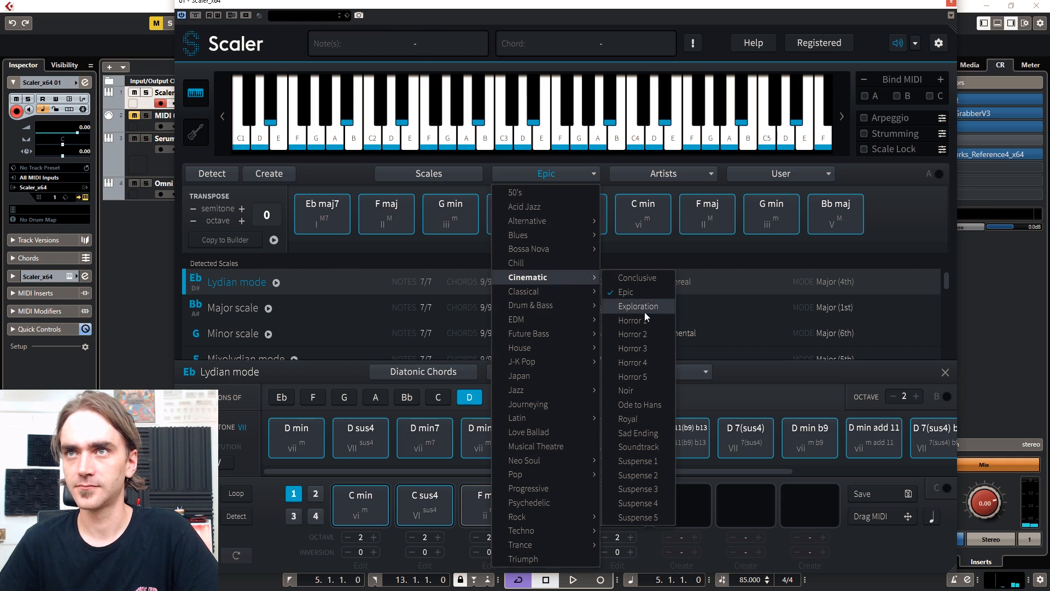
pyautogui.click(644, 312)
pyautogui.click(321, 214)
pyautogui.click(386, 216)
pyautogui.click(515, 217)
pyautogui.click(569, 221)
# Load the Cinematic Horror 1 chord set and audition its C min and Ab dim chords.
pyautogui.click(558, 176)
pyautogui.click(563, 296)
pyautogui.click(389, 216)
pyautogui.click(469, 217)
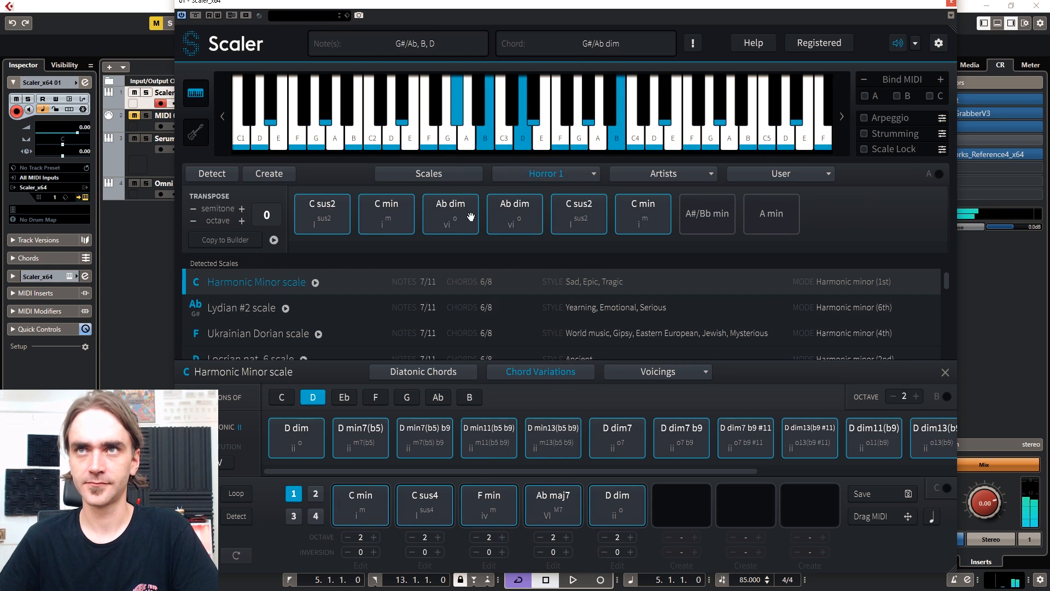
pyautogui.click(520, 217)
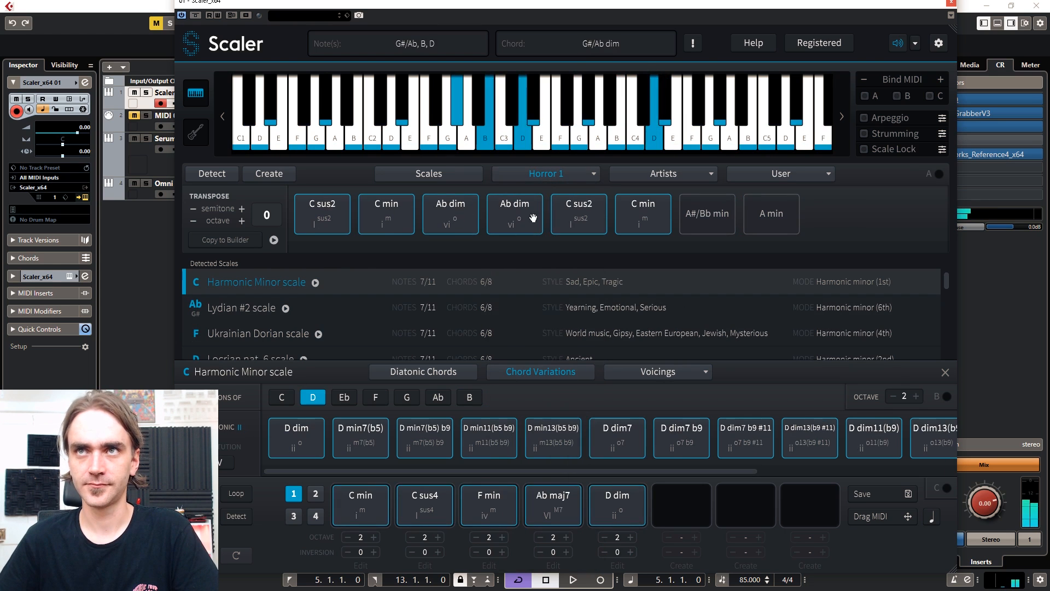
# Audition the Horror 1 progression from the first C sus2 chord, repeating its final C sus2 and C min chords.
pyautogui.click(321, 208)
pyautogui.click(387, 218)
pyautogui.click(504, 220)
pyautogui.click(501, 218)
pyautogui.click(584, 224)
pyautogui.click(638, 217)
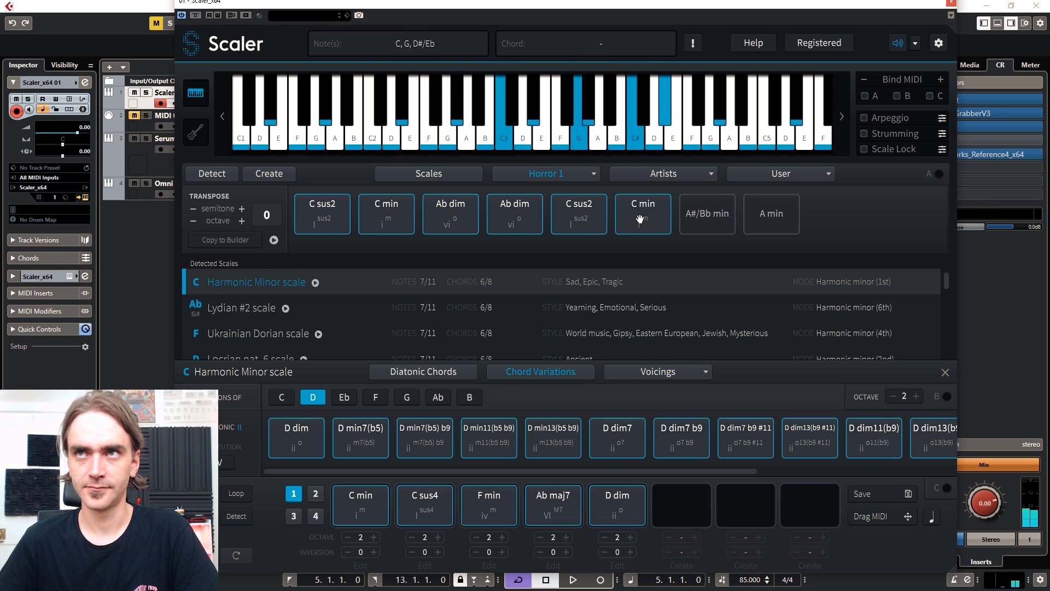
pyautogui.click(590, 220)
pyautogui.click(645, 221)
# Load the Cinematic Horror 2 chord set and audition its chords from the first through the second-to-last.
pyautogui.click(333, 215)
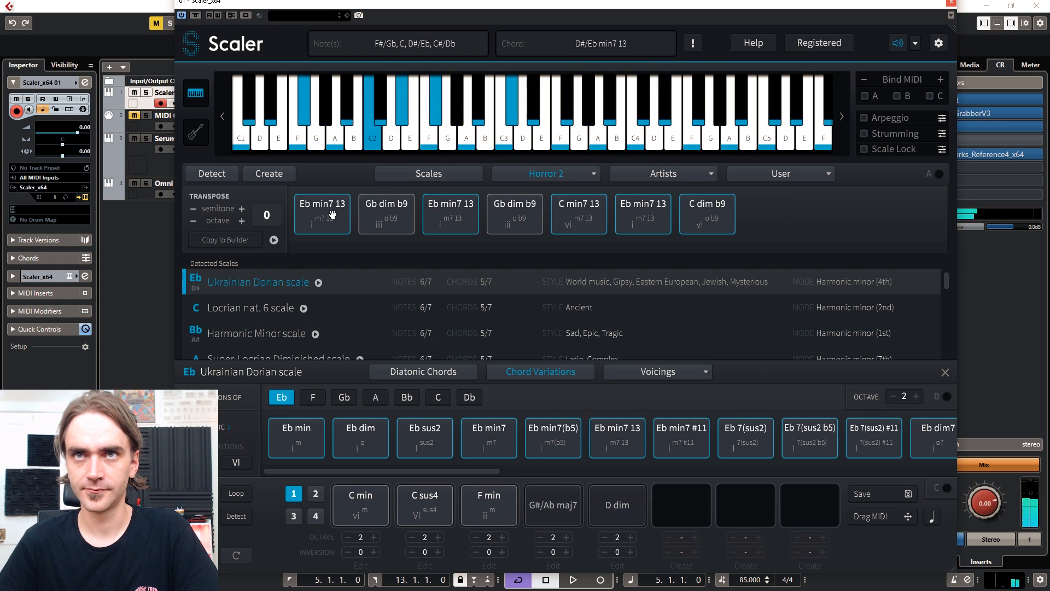
pyautogui.click(393, 218)
pyautogui.click(467, 210)
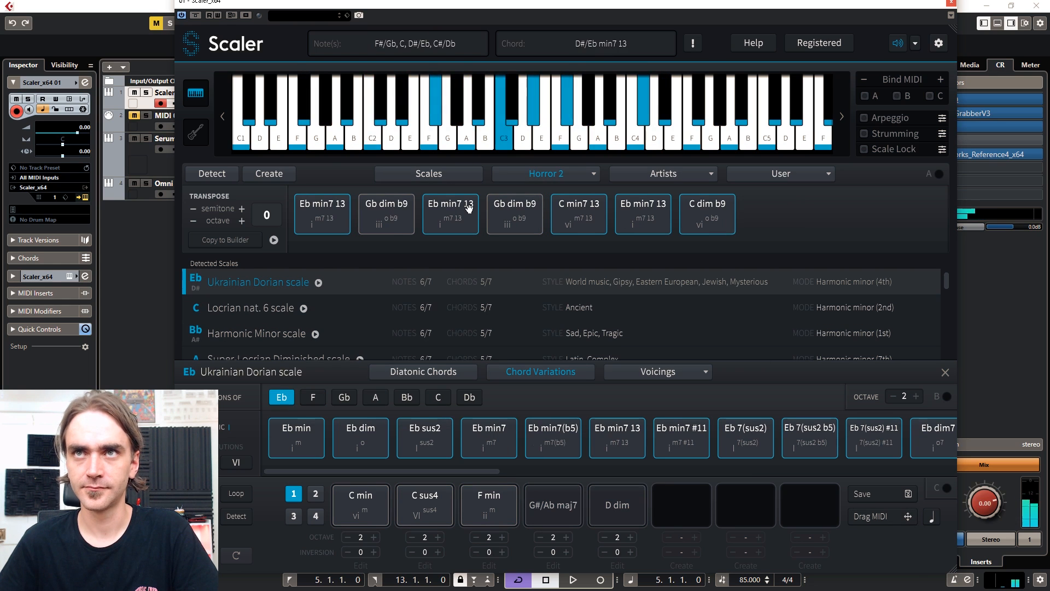
pyautogui.click(518, 218)
pyautogui.click(581, 219)
pyautogui.click(643, 218)
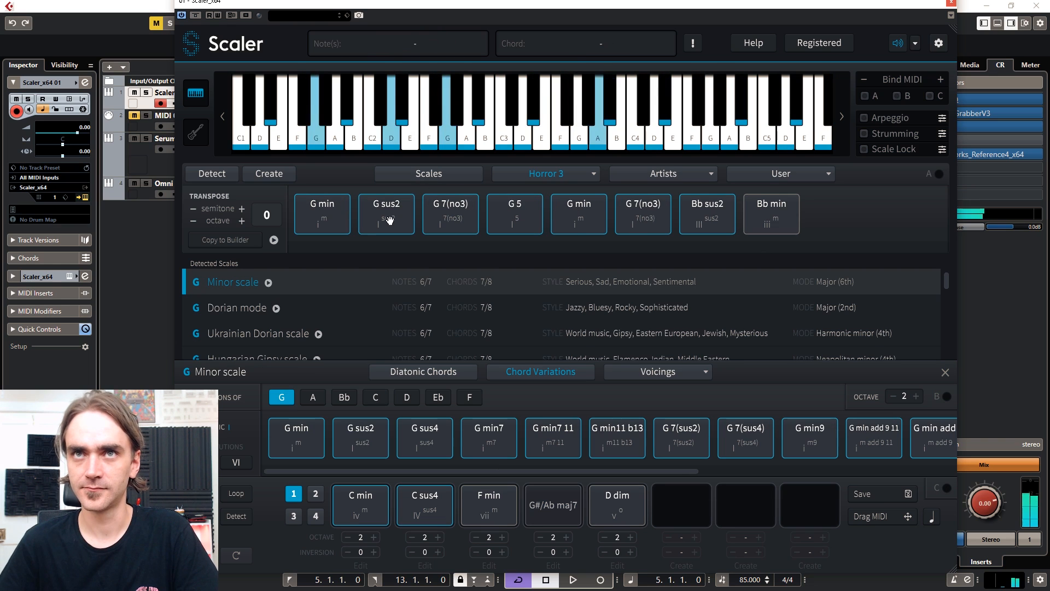
# Load the Cinematic Horror 3 chord set and audition its chords through Bb min, replaying the first four from G min to G 5.
pyautogui.click(389, 220)
pyautogui.click(453, 213)
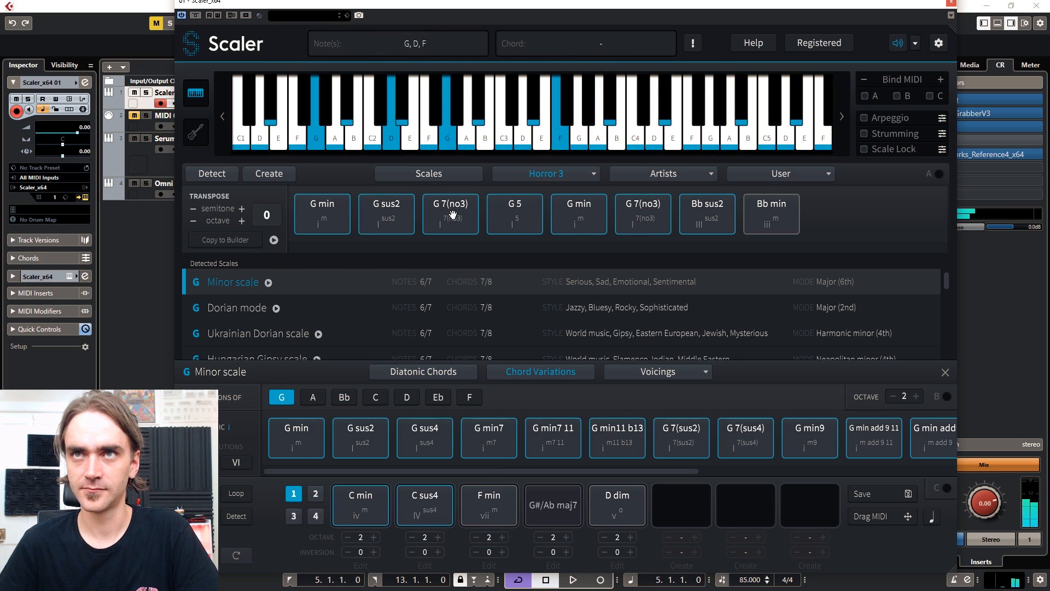
pyautogui.click(511, 219)
pyautogui.click(569, 215)
pyautogui.click(637, 213)
pyautogui.click(705, 213)
pyautogui.click(768, 206)
pyautogui.click(326, 211)
pyautogui.click(398, 220)
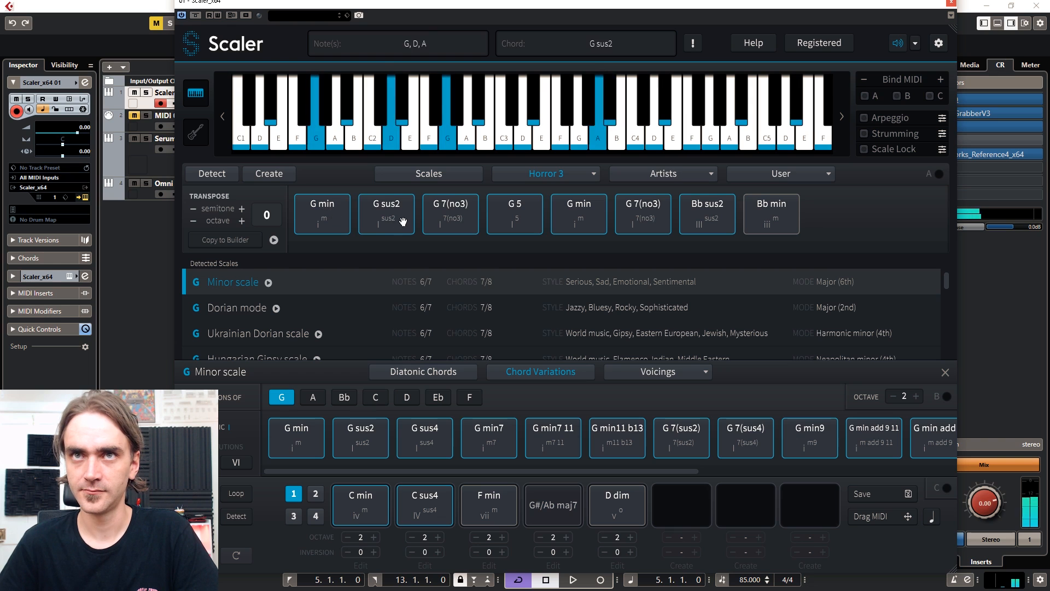
pyautogui.click(458, 216)
pyautogui.click(537, 216)
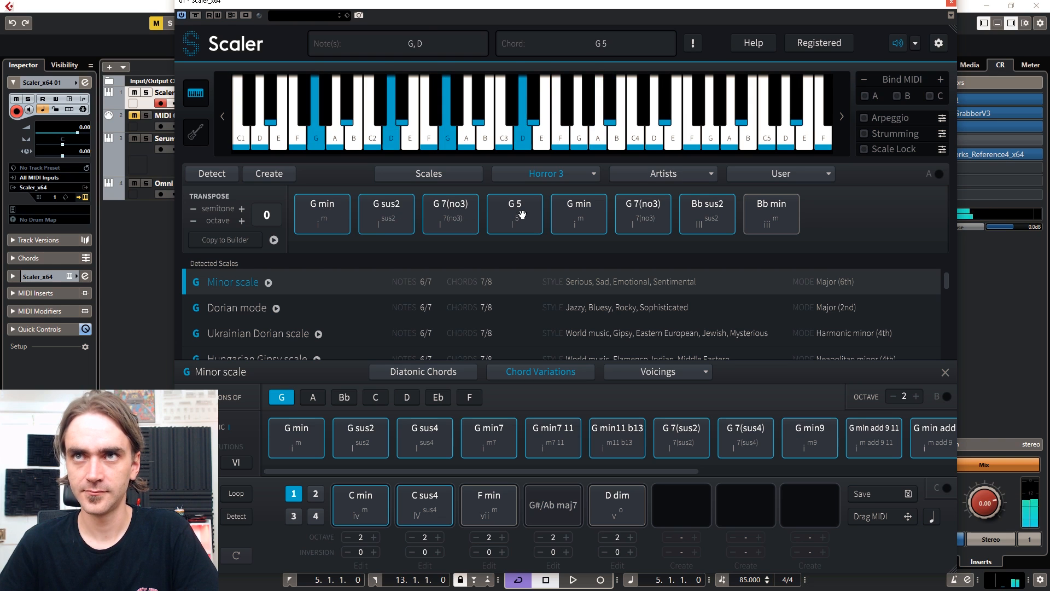
# Load the Cinematic Horror 4 chord set and audition its F min and second A min chords.
pyautogui.click(323, 214)
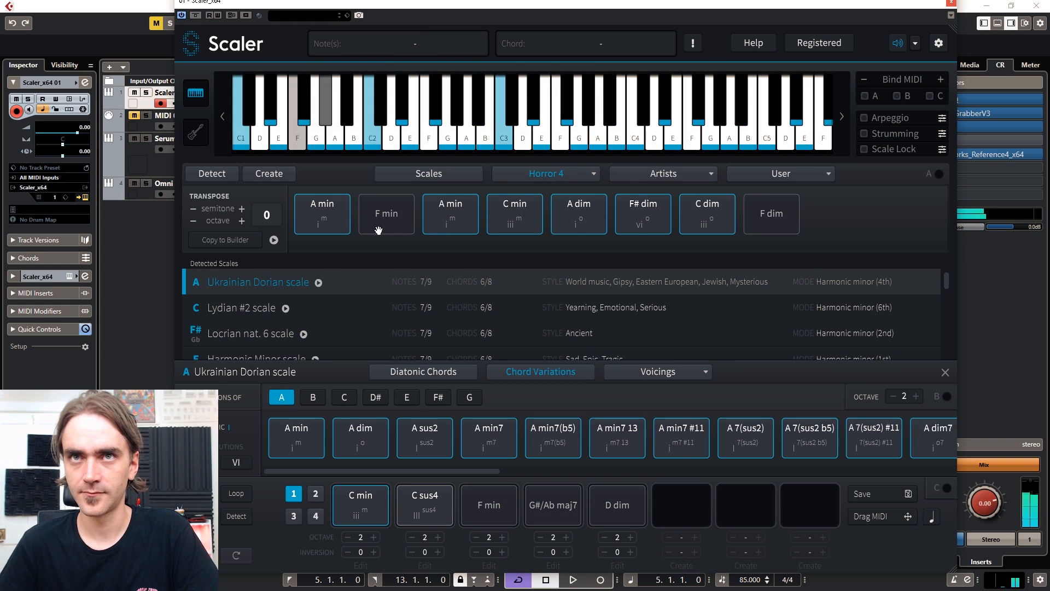
pyautogui.click(386, 218)
pyautogui.click(462, 216)
# Load the Cinematic Noir chord set and audition its first Bb maj add 11 chord.
pyautogui.click(552, 175)
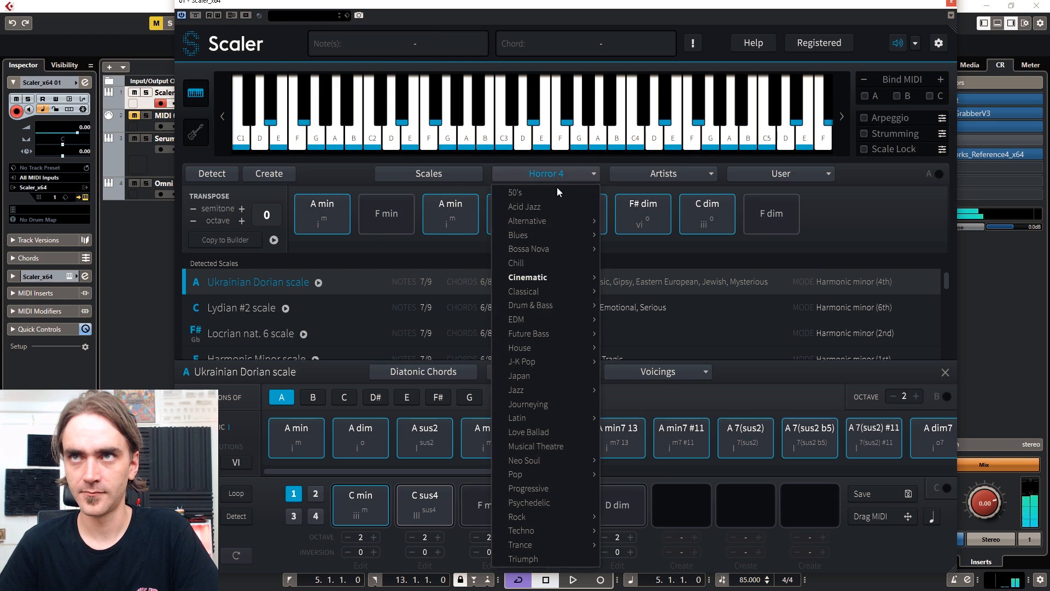
pyautogui.click(544, 273)
pyautogui.click(376, 216)
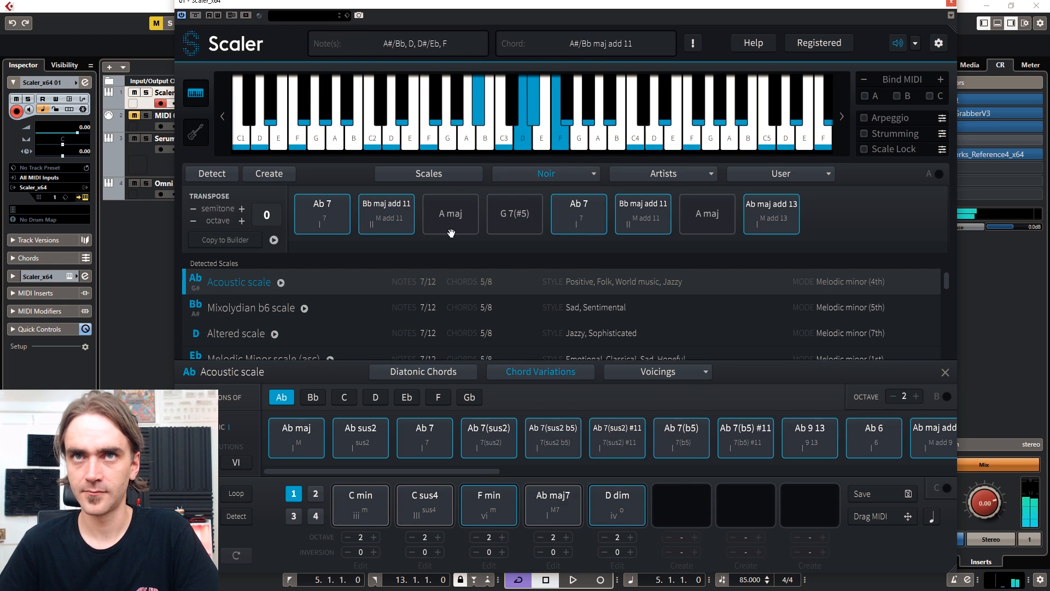
# Load the Cinematic Ode to Hans chord set and audition its chords from the first Gb maj through Ab maj.
pyautogui.click(569, 173)
pyautogui.moveTo(553, 277)
pyautogui.click(639, 404)
pyautogui.click(383, 216)
pyautogui.click(458, 220)
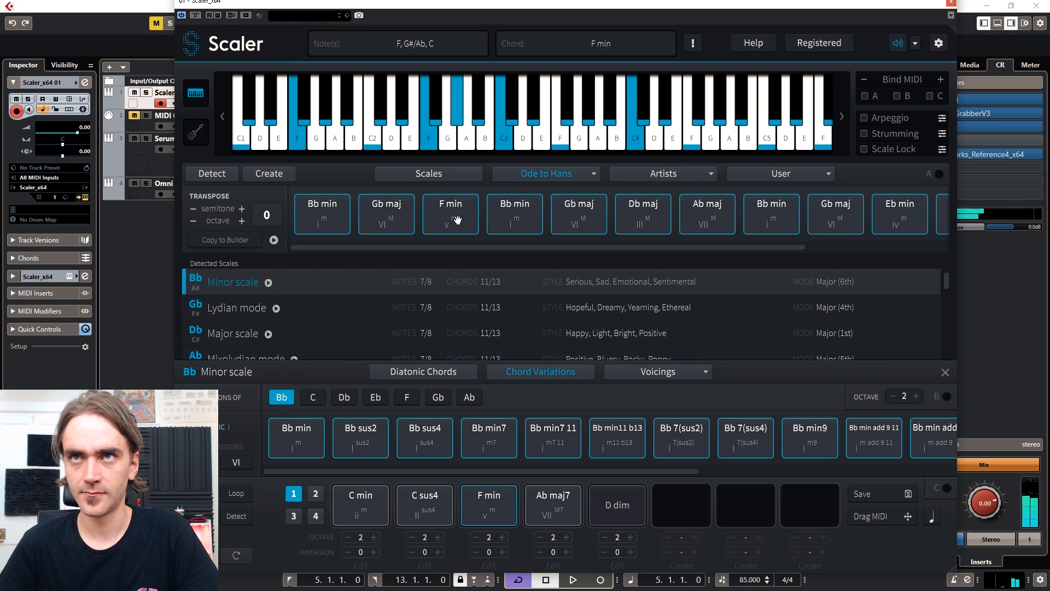
pyautogui.click(510, 219)
pyautogui.click(587, 211)
pyautogui.click(637, 210)
pyautogui.click(706, 211)
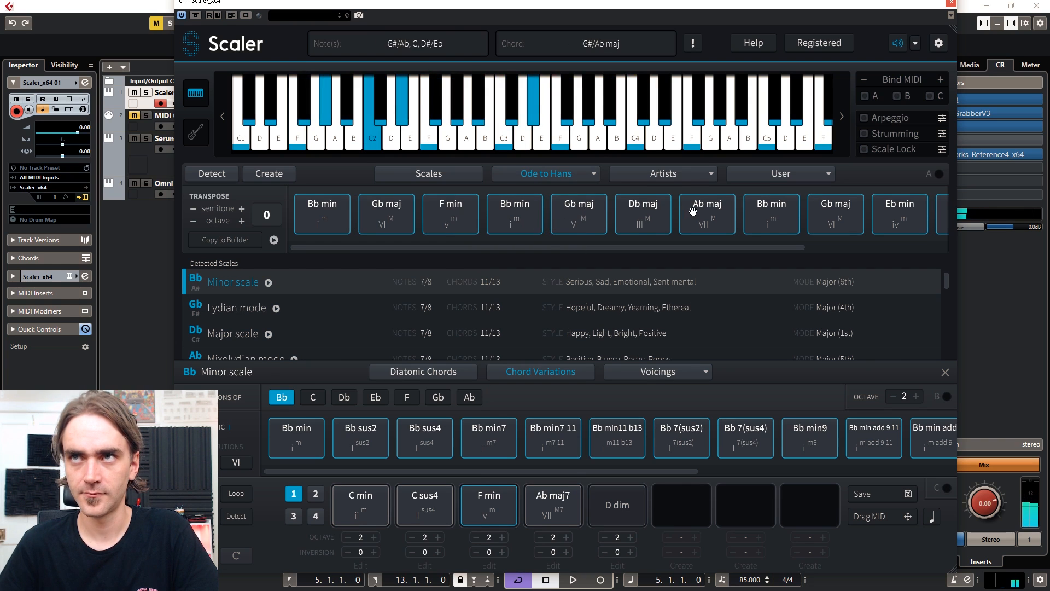
# Replay the first two Ode to Hans chords and audition the set onward from Ab maj past Eb min.
pyautogui.click(325, 219)
pyautogui.click(392, 204)
pyautogui.click(719, 206)
pyautogui.click(775, 205)
pyautogui.click(835, 206)
pyautogui.click(901, 206)
pyautogui.click(939, 213)
pyautogui.click(618, 210)
pyautogui.moveTo(652, 248); pyautogui.dragTo(738, 256)
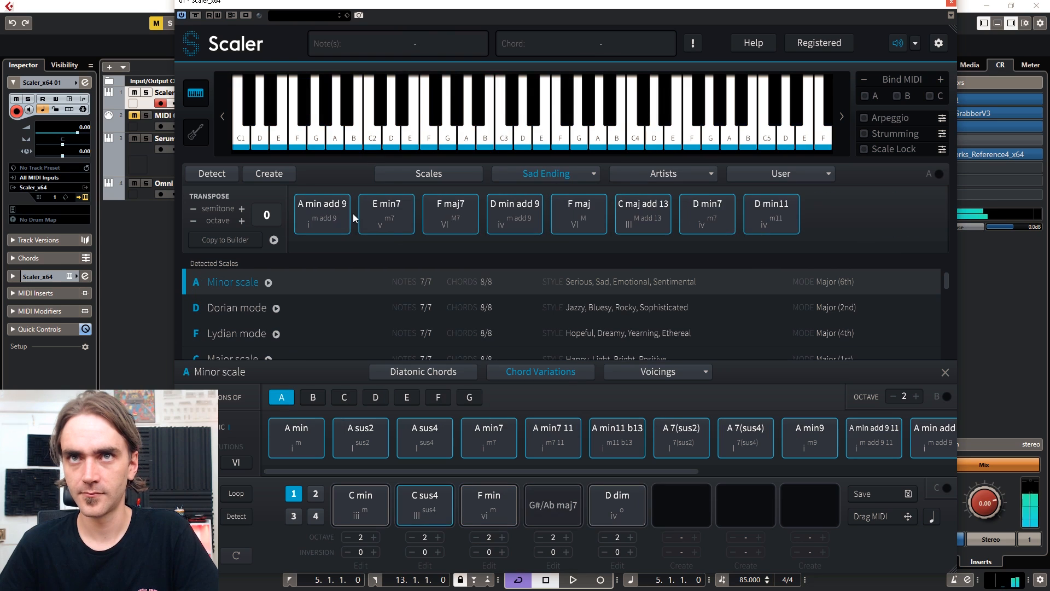
# Load the Cinematic Sad Ending chord set and audition its chords from E min7 through D min7.
pyautogui.click(383, 211)
pyautogui.click(448, 208)
pyautogui.click(506, 208)
pyautogui.click(560, 228)
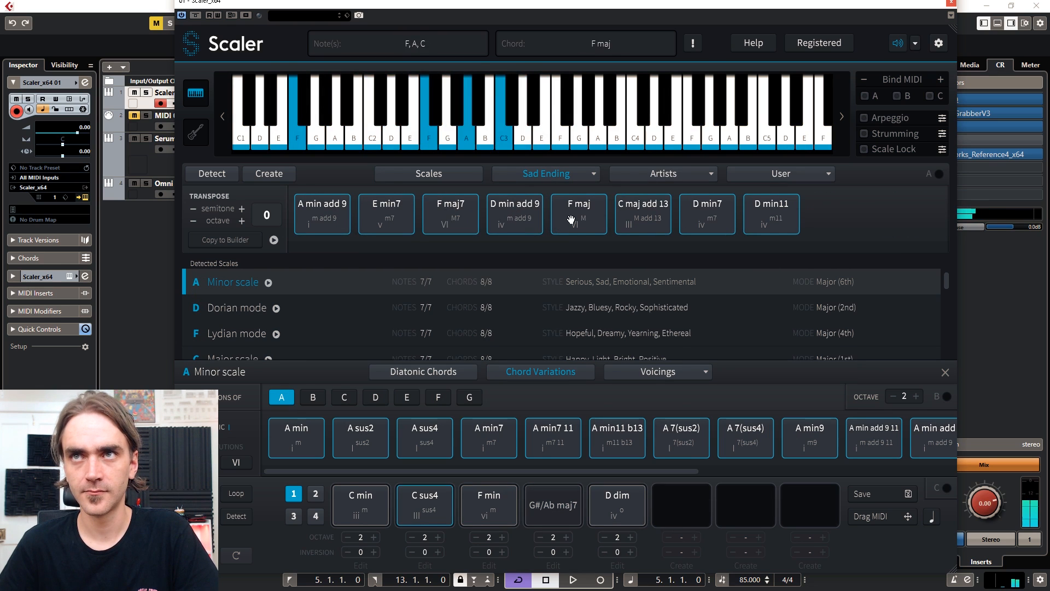
pyautogui.click(645, 215)
pyautogui.click(718, 219)
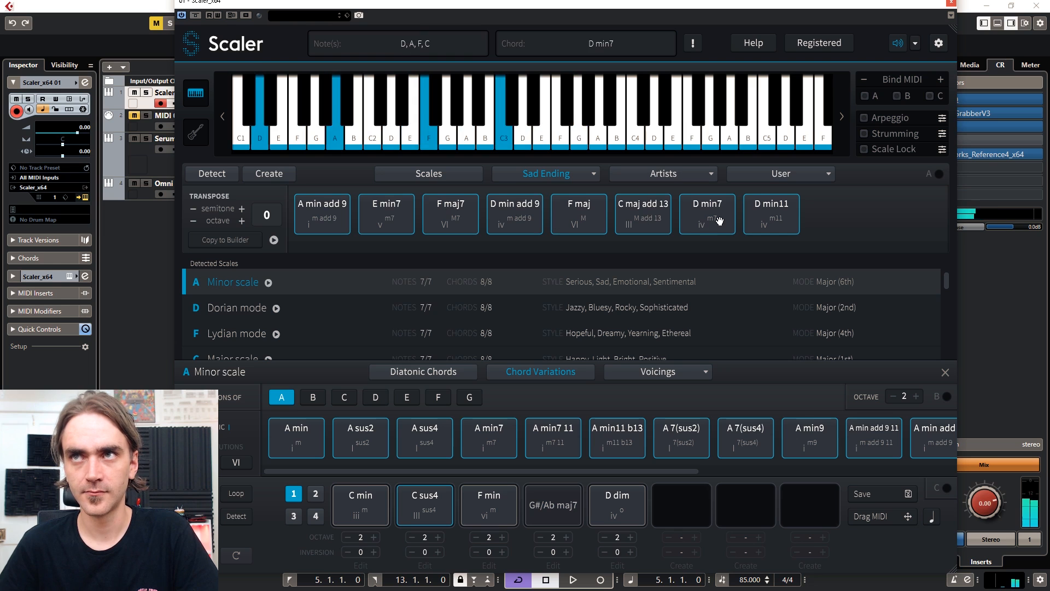
# Replay the Sad Ending set from A min add 9 to F maj7, plus F maj, D min7 and D min11.
pyautogui.click(326, 210)
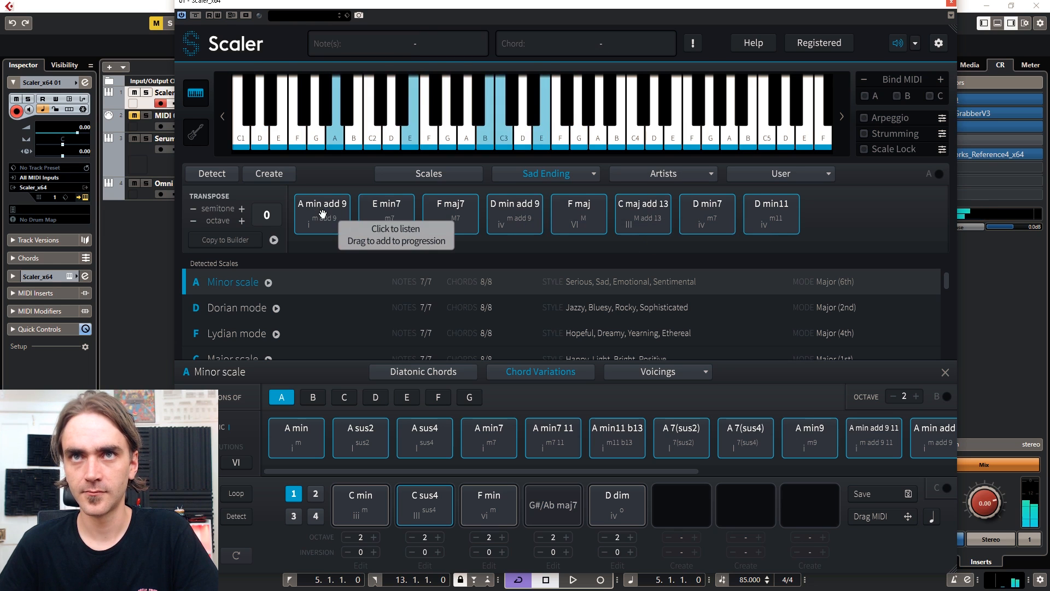
pyautogui.click(389, 217)
pyautogui.click(461, 219)
pyautogui.click(578, 207)
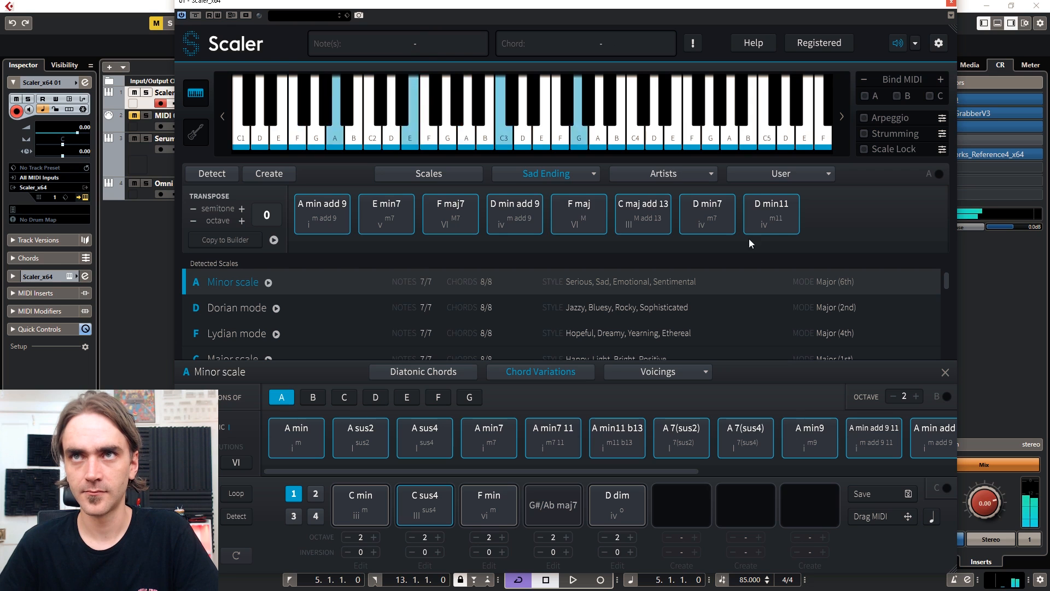
pyautogui.click(731, 207)
pyautogui.click(754, 208)
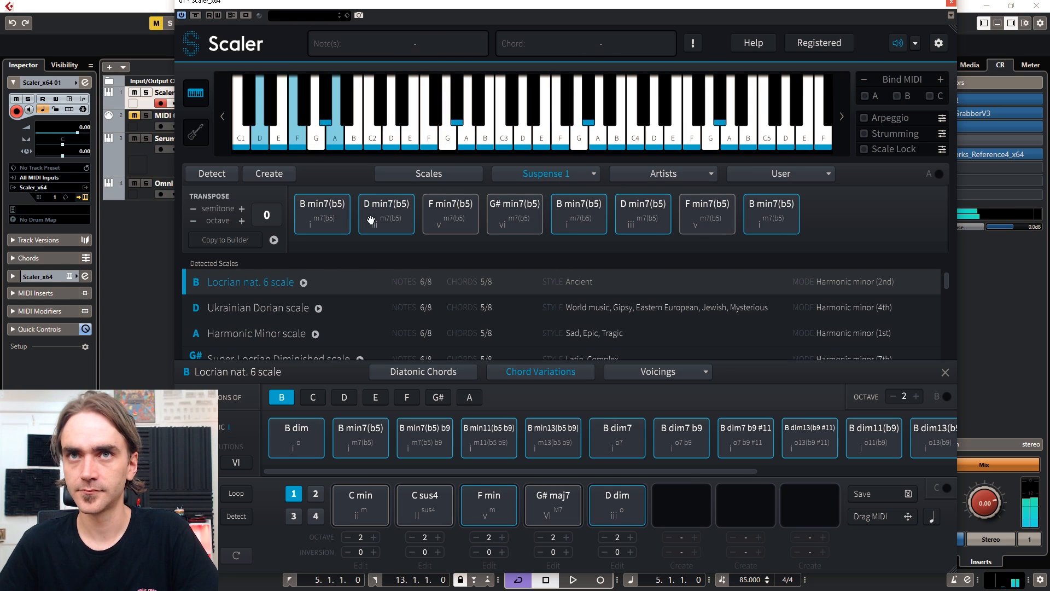
# Audition the fifth and sixth Suspense 1 chords, and the opening Eb min and C min chords of Suspense 3.
pyautogui.click(574, 221)
pyautogui.click(656, 219)
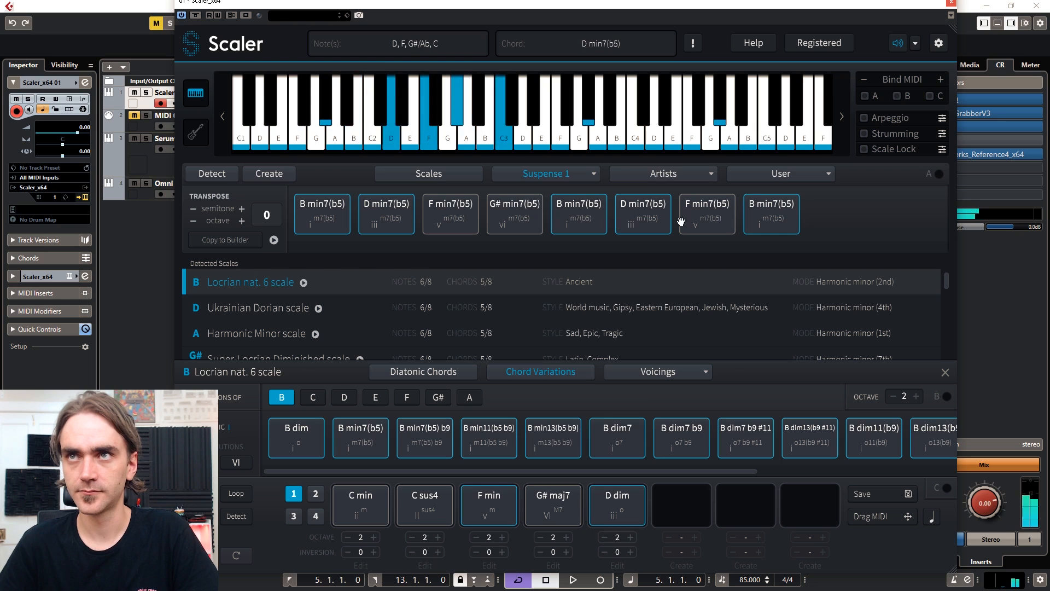
pyautogui.click(565, 175)
pyautogui.moveTo(559, 274)
pyautogui.click(637, 523)
pyautogui.click(365, 211)
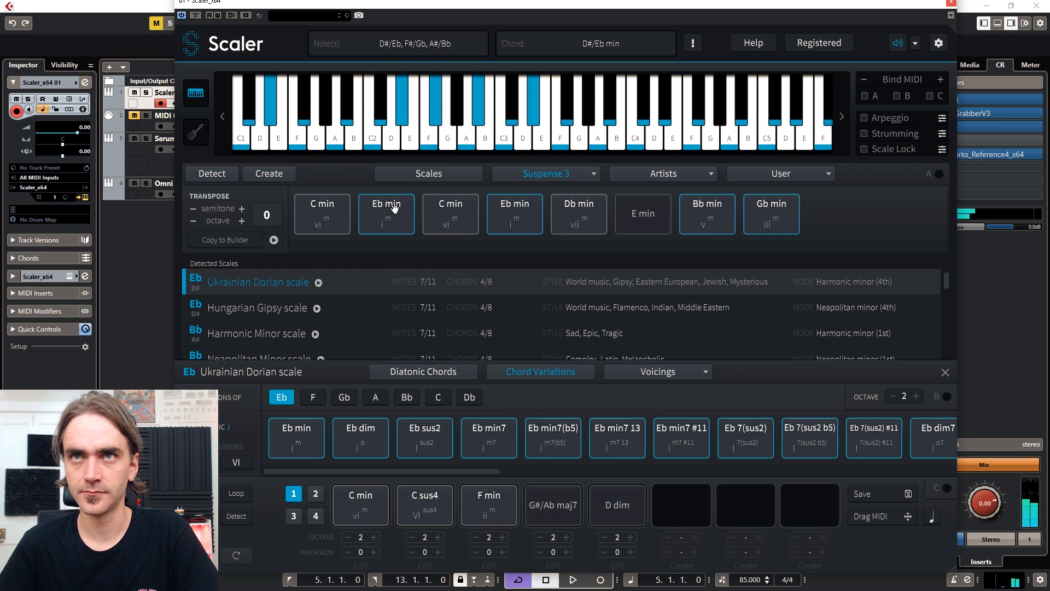
pyautogui.click(452, 217)
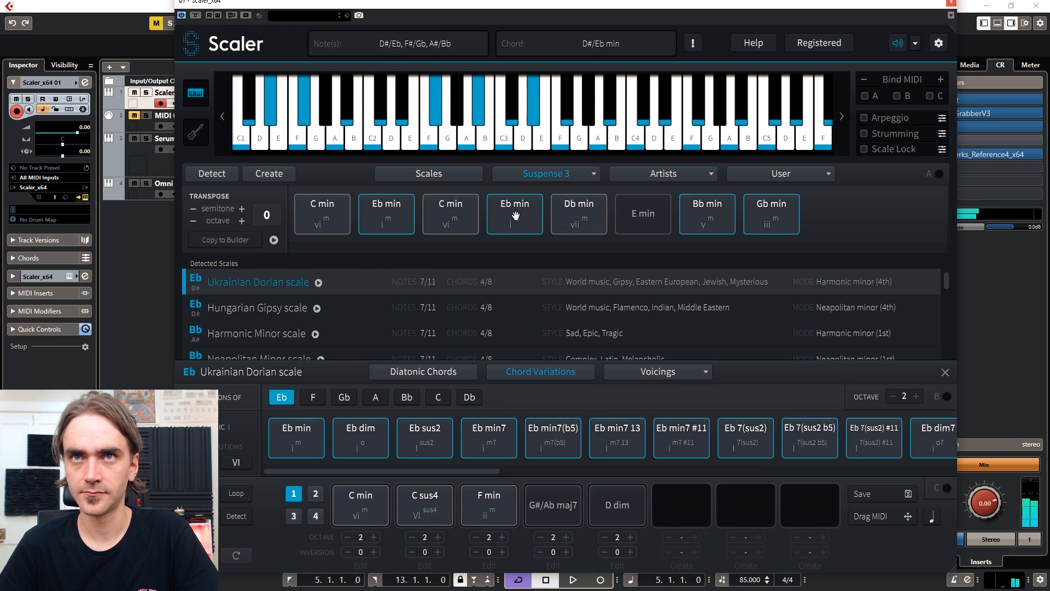
# Load the Cinematic Suspense 5 chord set and audition its C maj chords.
pyautogui.click(562, 175)
pyautogui.moveTo(558, 280)
pyautogui.click(638, 517)
pyautogui.click(386, 214)
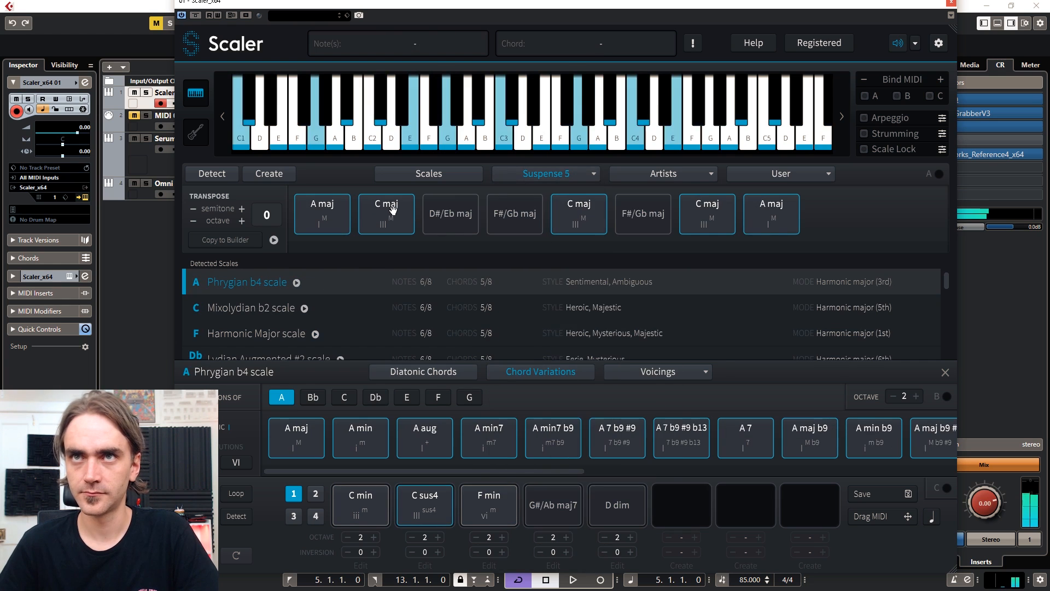
pyautogui.click(558, 198)
# Reload the Cinematic Ode to Hans chord set and audition its first four chords, repeating the second Bb min.
pyautogui.click(558, 175)
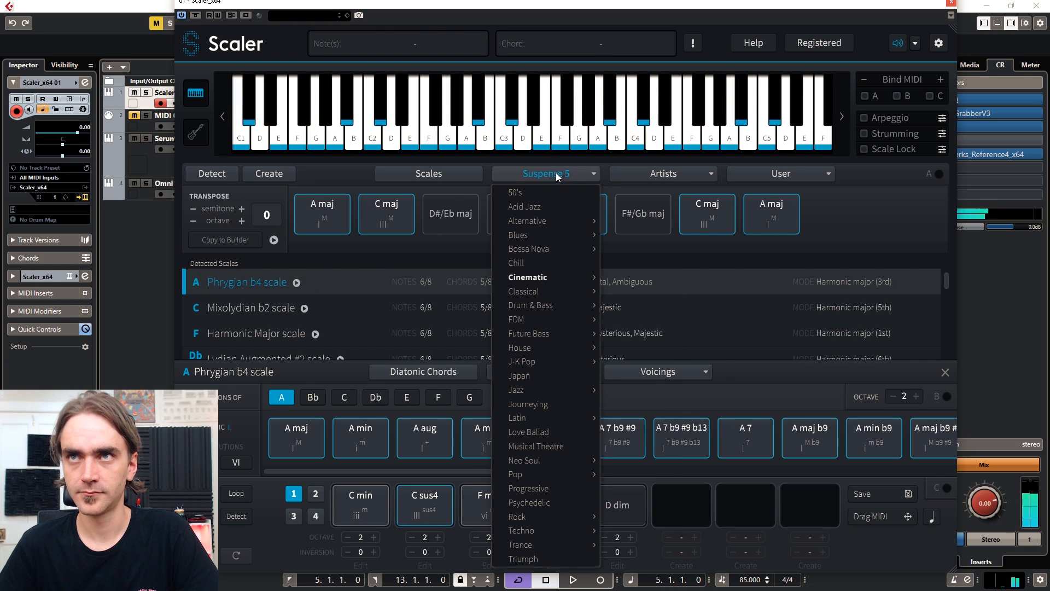
pyautogui.moveTo(551, 278)
pyautogui.click(641, 403)
pyautogui.click(333, 219)
pyautogui.click(388, 220)
pyautogui.click(474, 220)
pyautogui.click(517, 212)
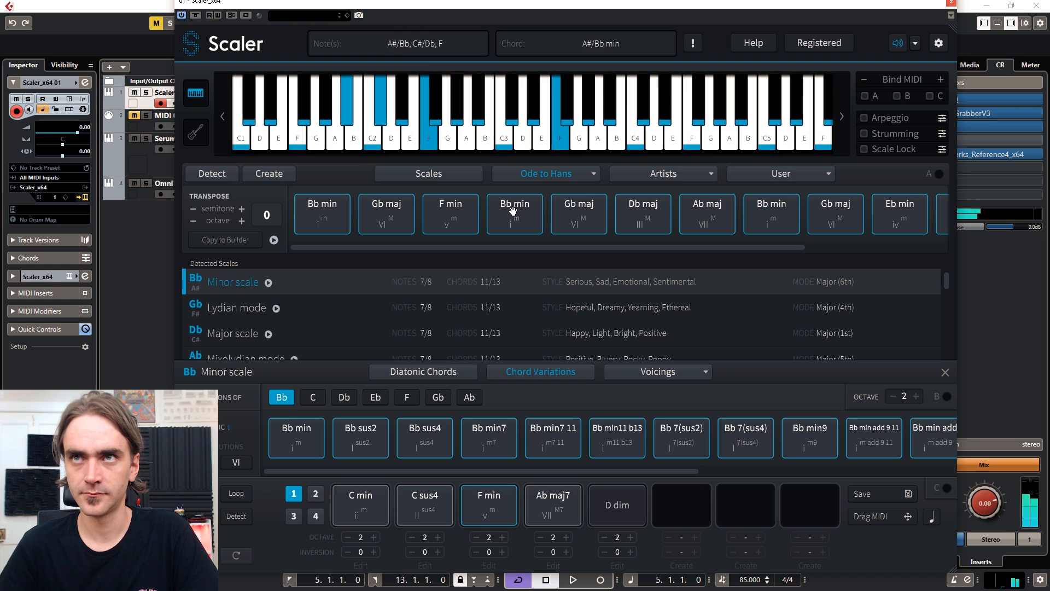
pyautogui.click(525, 216)
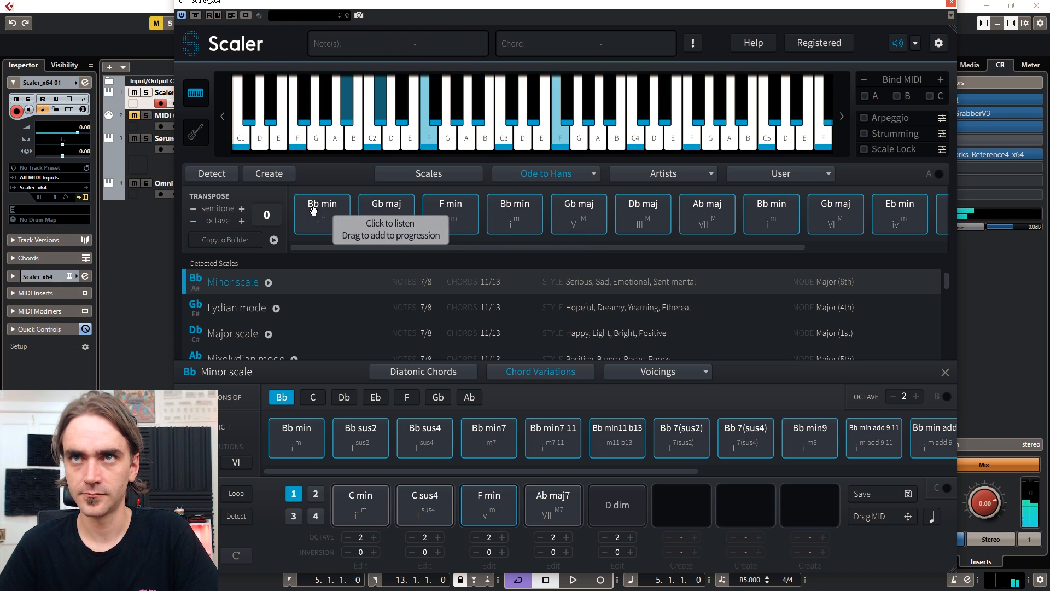
# Compare different orderings of the Ode to Hans chords Bb min, F min, Gb maj and Db maj.
pyautogui.click(447, 208)
pyautogui.click(517, 211)
pyautogui.click(577, 214)
pyautogui.click(332, 211)
pyautogui.click(456, 216)
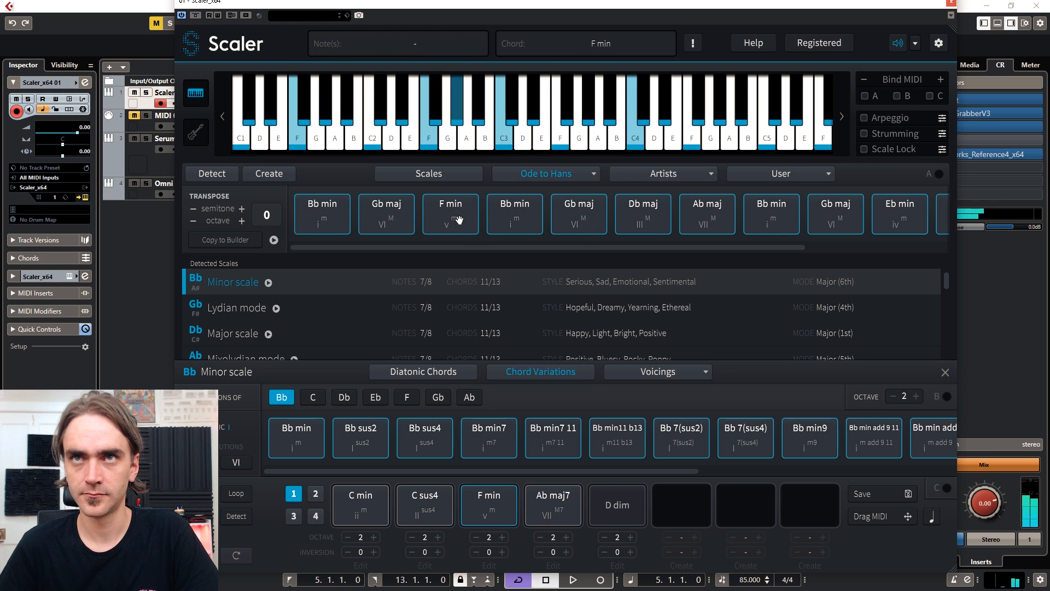
pyautogui.click(623, 208)
pyautogui.click(793, 206)
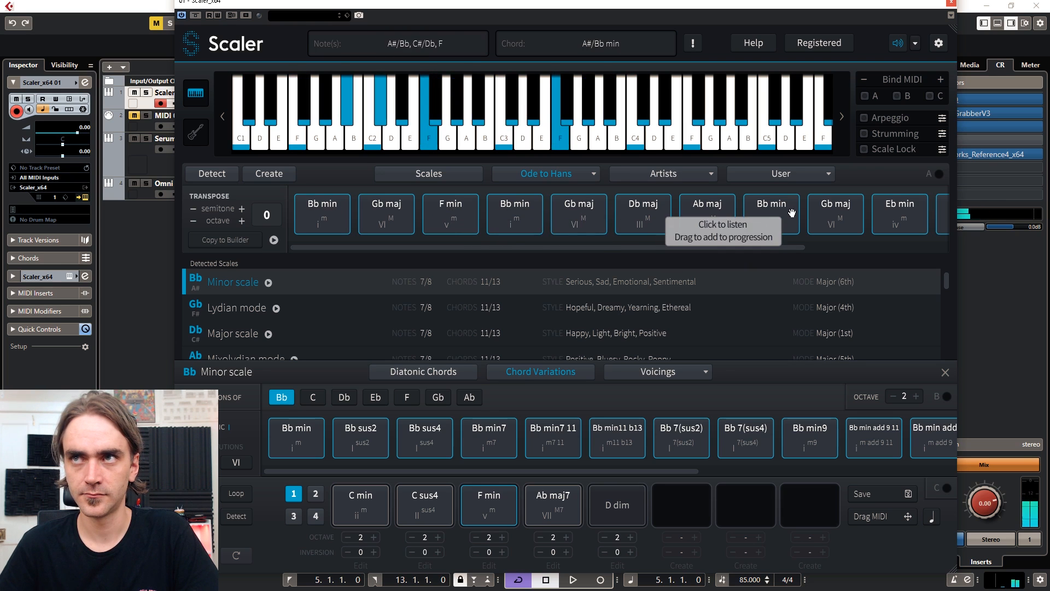
# Replace the first four progression chords with Bb min, F min, Db maj and Eb min from Ode to Hans.
pyautogui.click(324, 214)
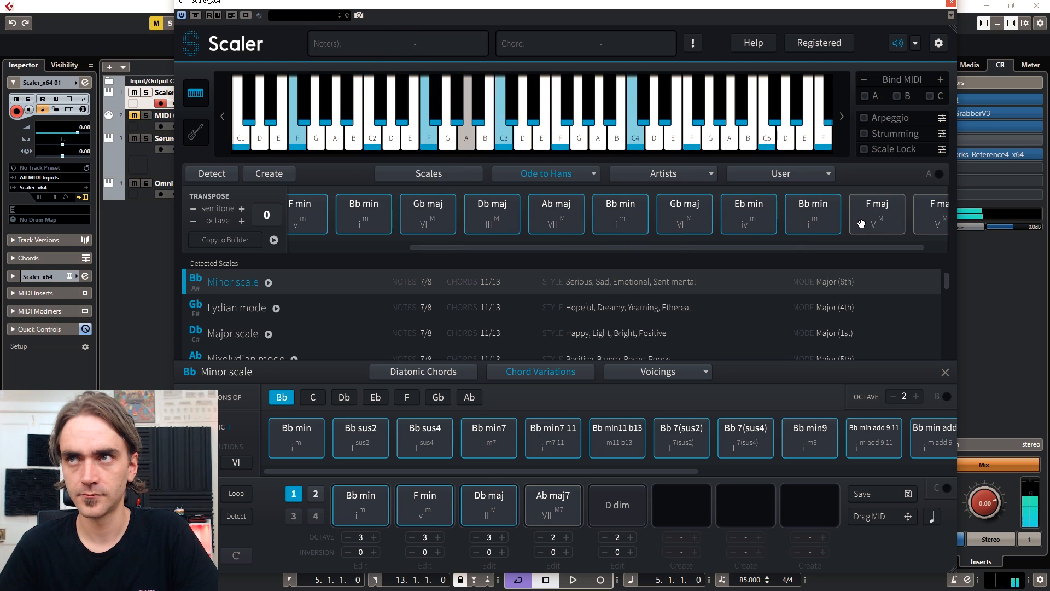
pyautogui.click(862, 224)
pyautogui.click(743, 227)
pyautogui.click(746, 210)
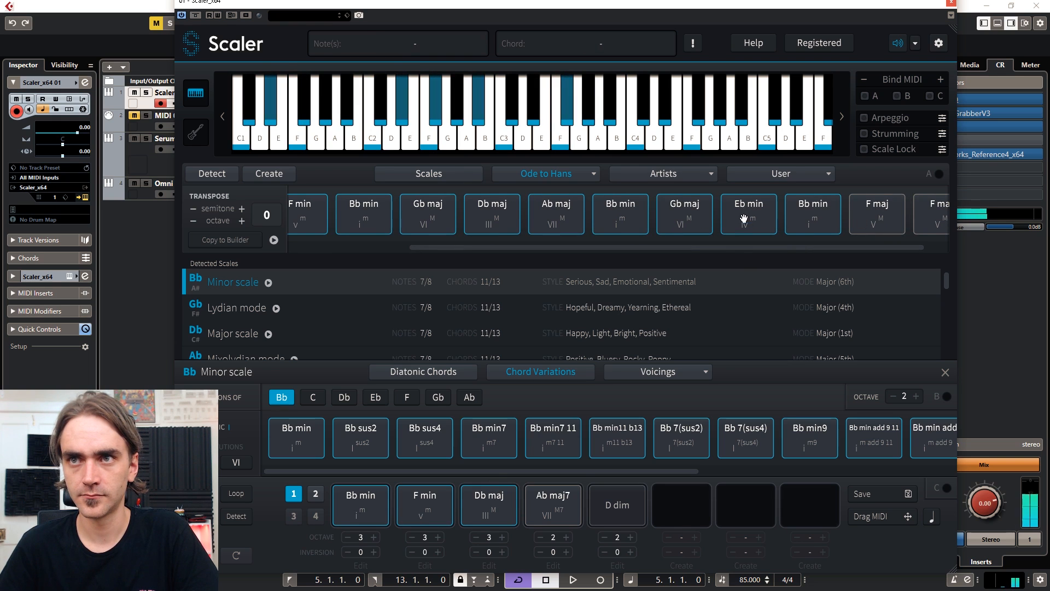
pyautogui.moveTo(746, 212); pyautogui.dragTo(553, 506)
# Audition the four-chord progression Bb min, F min, Db maj, Eb min, repeating F min and Bb min.
pyautogui.click(344, 508)
pyautogui.click(424, 501)
pyautogui.click(491, 497)
pyautogui.click(555, 495)
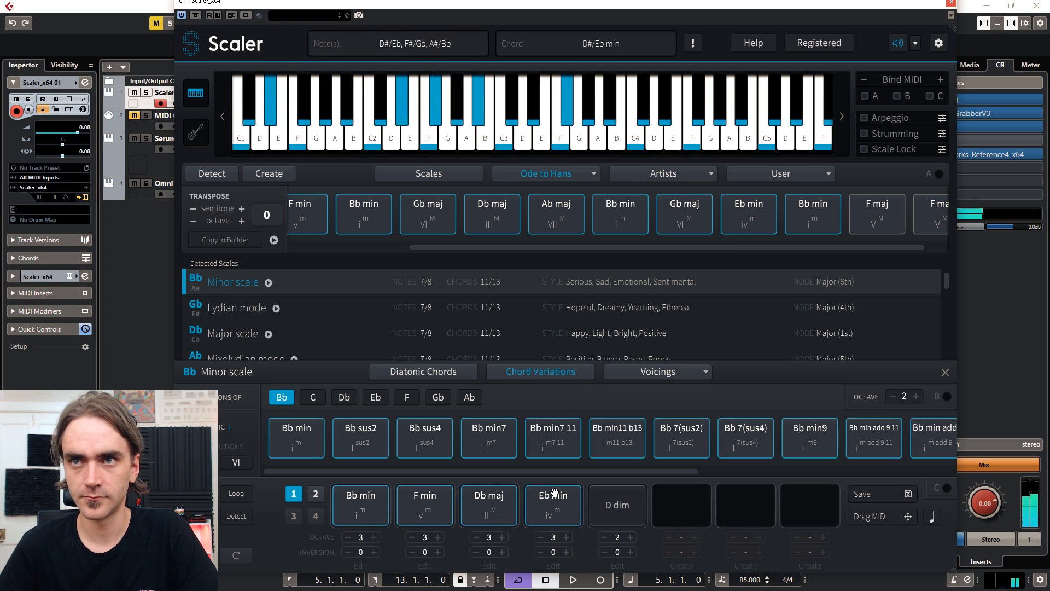
pyautogui.click(431, 501)
pyautogui.click(363, 502)
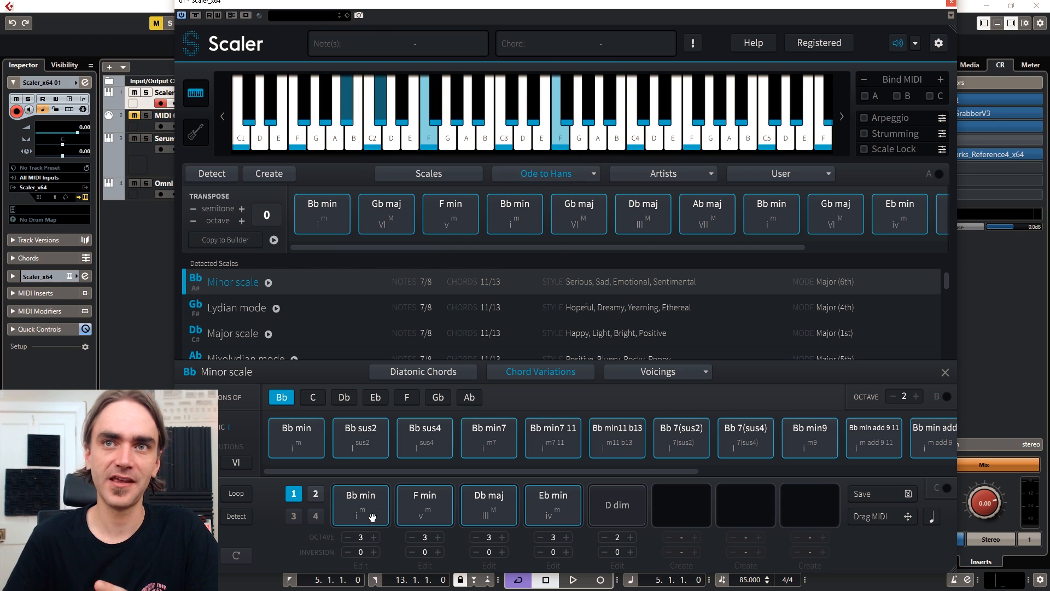
# Copy the whole Ode to Hans set over the current progression and place its MIDI on the Scaler track at bar 5.
pyautogui.click(228, 238)
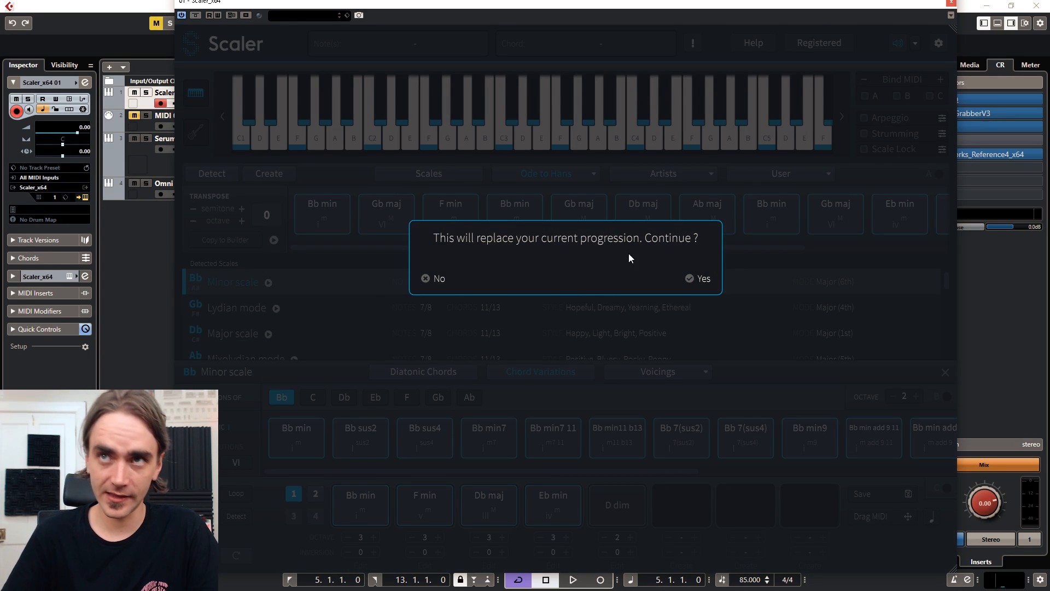
pyautogui.click(702, 280)
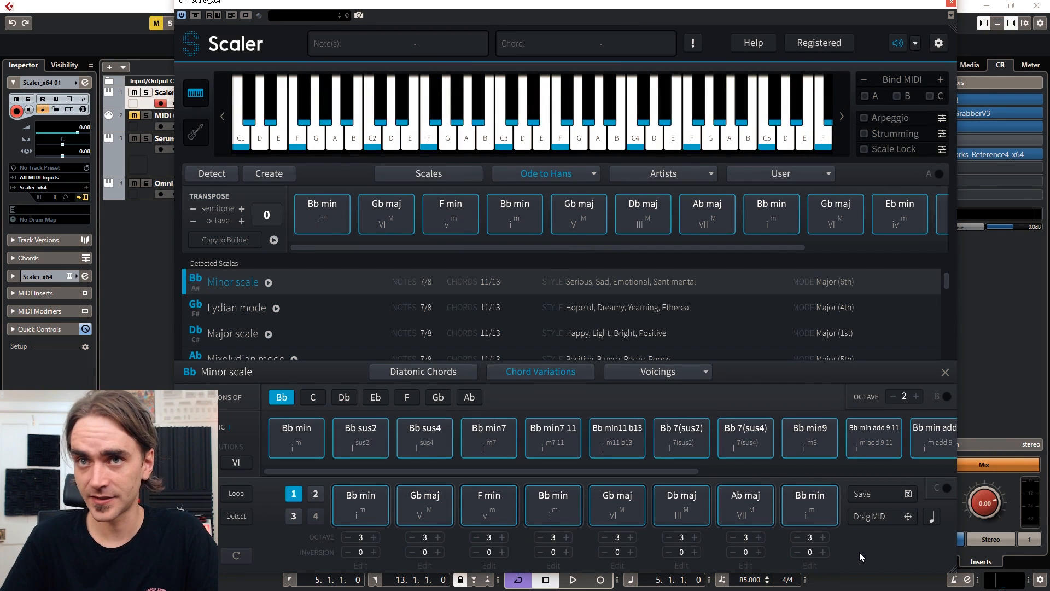
pyautogui.moveTo(632, 10); pyautogui.dragTo(3, 104)
pyautogui.moveTo(531, 1); pyautogui.dragTo(388, 101)
pyautogui.click(431, 99)
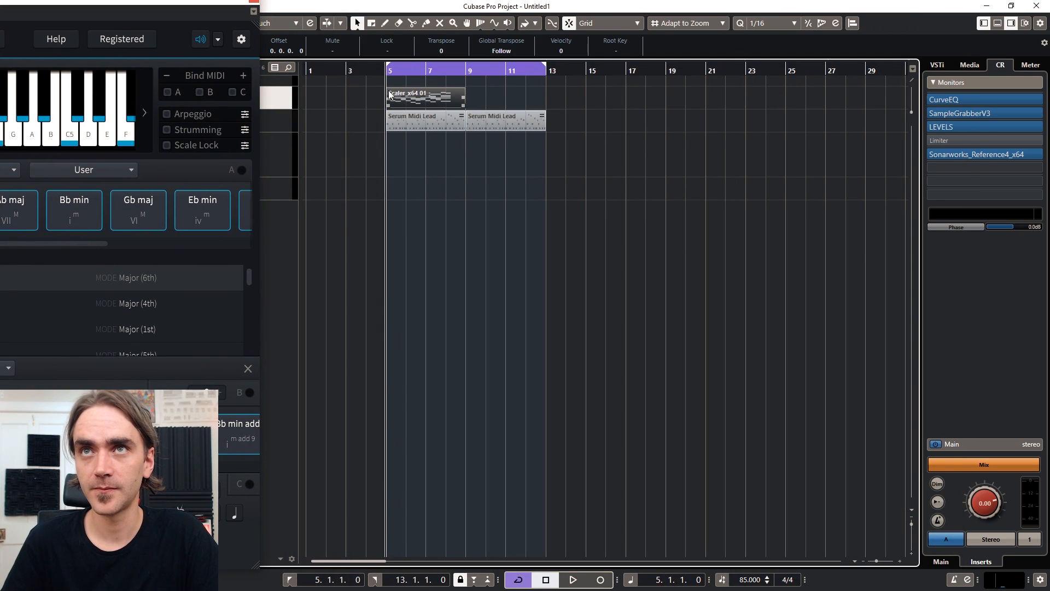
pyautogui.moveTo(223, 2); pyautogui.dragTo(143, 45)
pyautogui.click(177, 43)
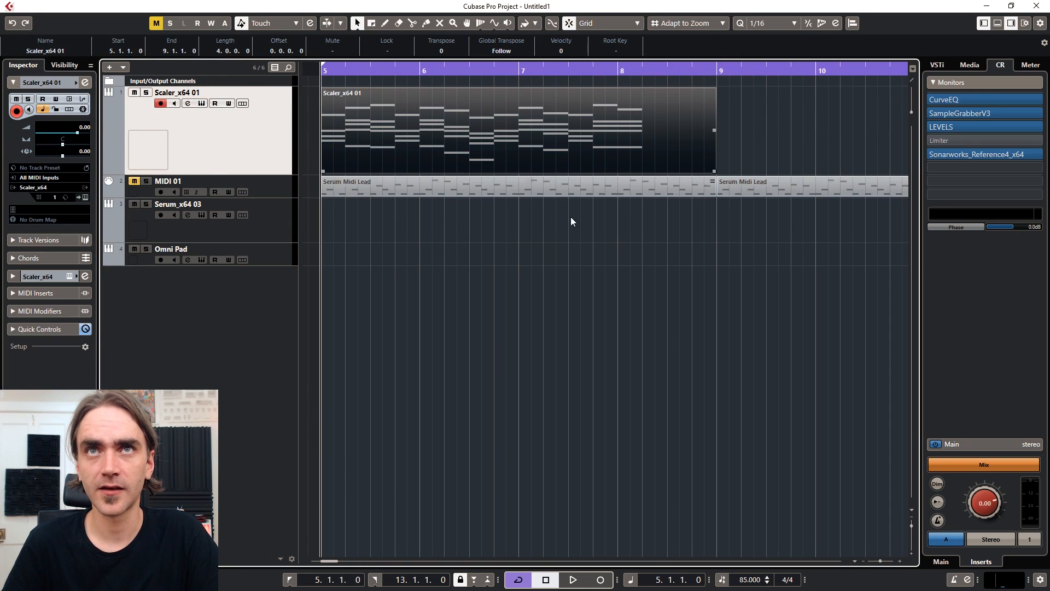
# Shorten the loop range to end at bar 9 and play back the new chord clip.
pyautogui.keyDown('alt'); pyautogui.click(717, 73); pyautogui.keyUp('alt')
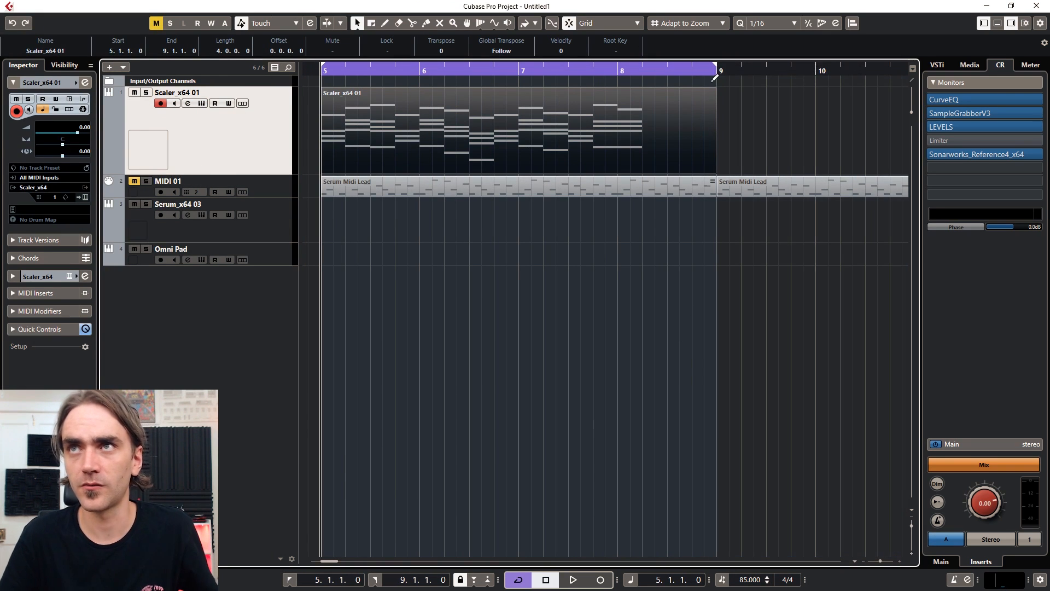
pyautogui.click(697, 369)
pyautogui.press('space')
pyautogui.click(589, 147)
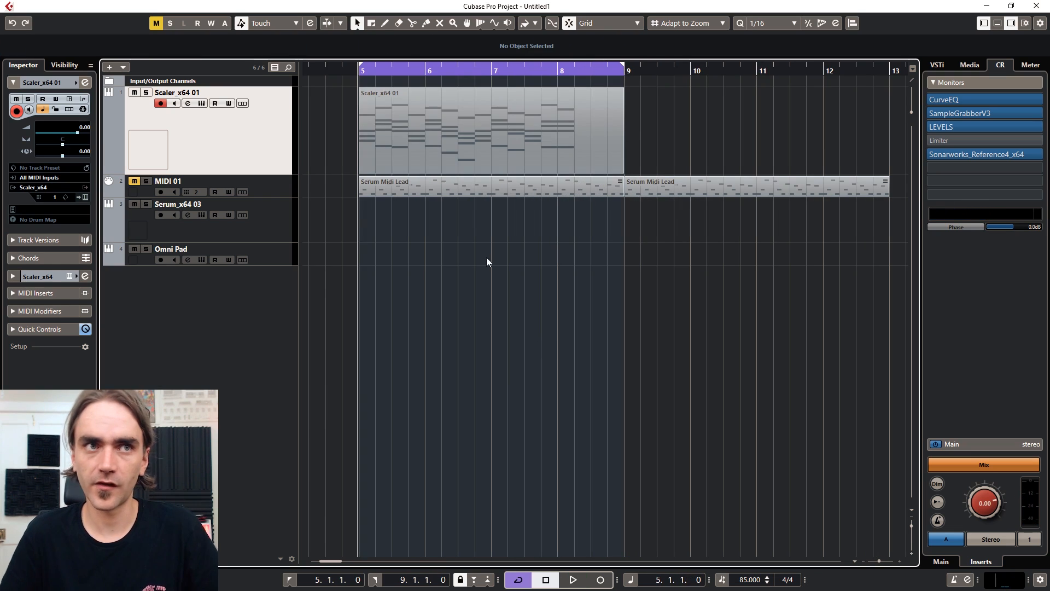
# Open the Scaler chord clip for note editing and select all of its notes.
pyautogui.doubleClick(459, 137)
pyautogui.scroll(-4, 307, 425)
pyautogui.scroll(7, 265, 439)
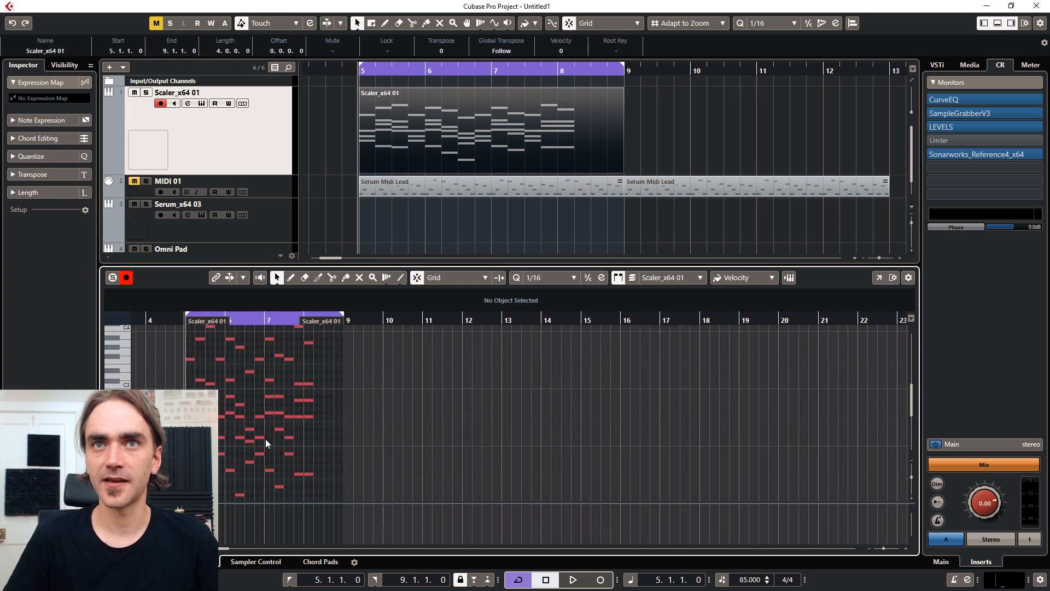
pyautogui.scroll(-2, 277, 429)
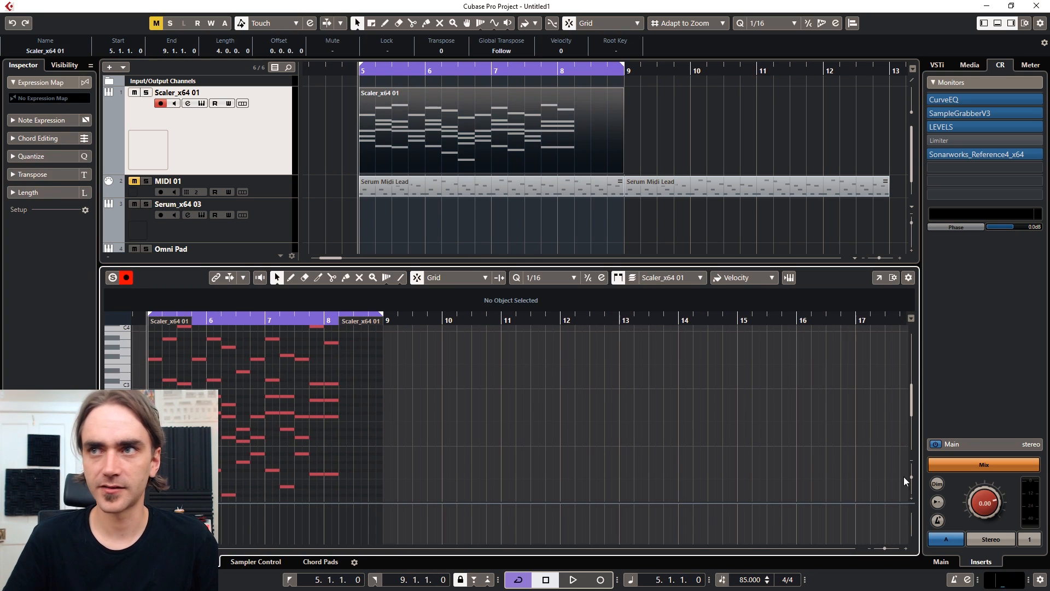
pyautogui.moveTo(911, 478); pyautogui.dragTo(910, 466)
pyautogui.scroll(3, 340, 365)
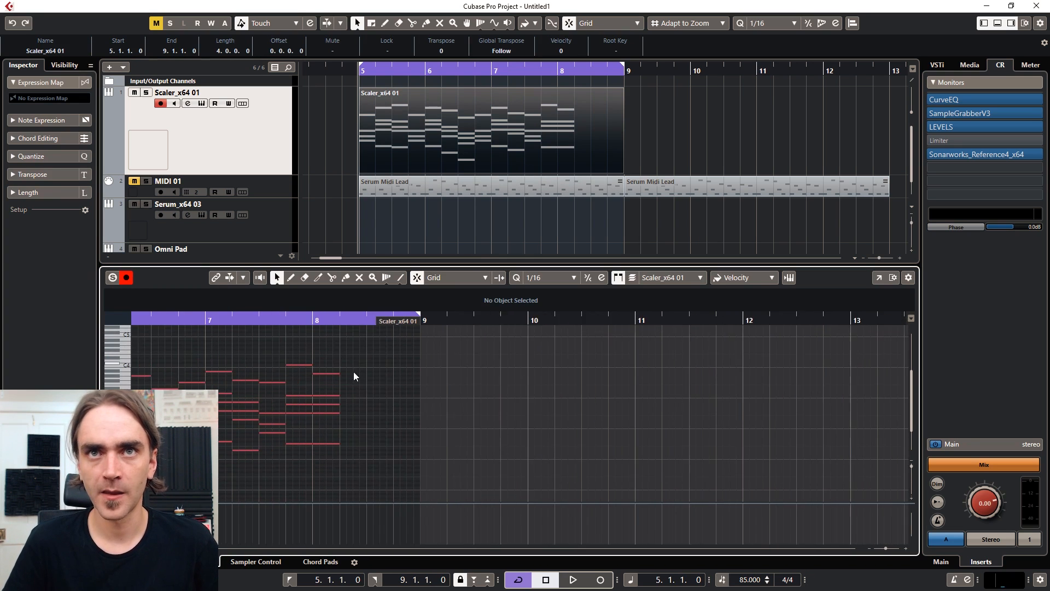
pyautogui.hscroll(-3, 600, 394)
pyautogui.hscroll(-3, 579, 384)
pyautogui.moveTo(712, 356); pyautogui.dragTo(327, 490)
pyautogui.scroll(2, 350, 490)
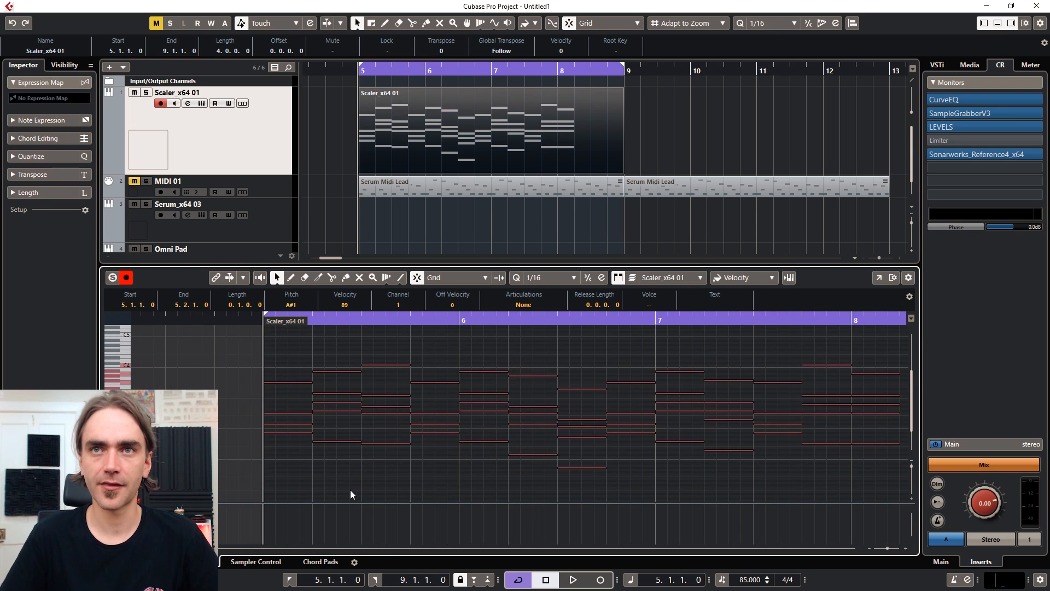
# Move every chord after the first one beat later in the Scaler clip, leaving the first chord at bar 5.
pyautogui.click(294, 439)
pyautogui.scroll(-2, 337, 359)
pyautogui.moveTo(336, 350); pyautogui.dragTo(574, 486)
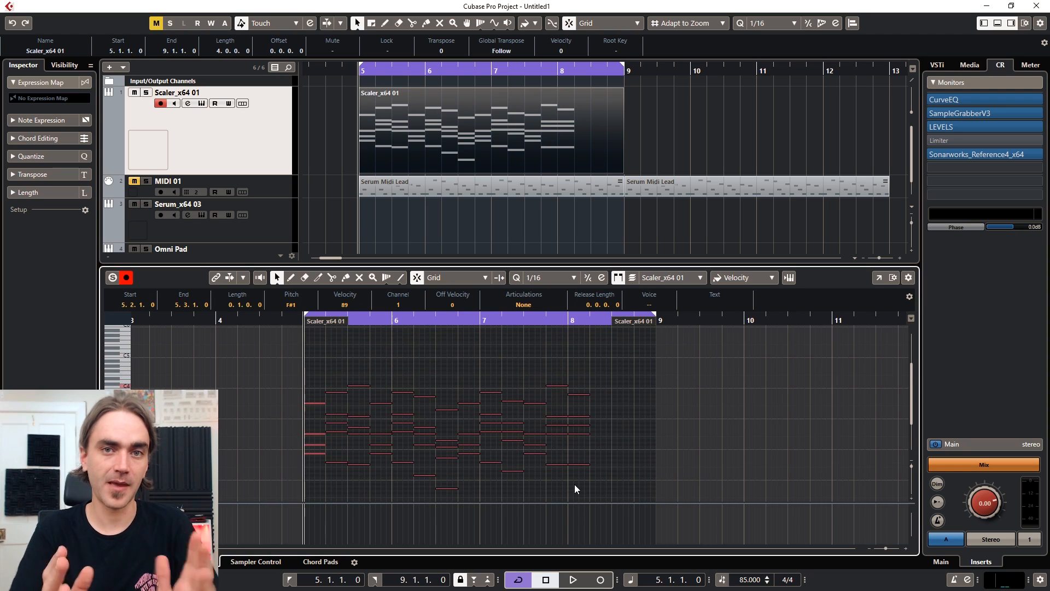
pyautogui.hotkey('ctrl', 'Right')
pyautogui.hotkey('ctrl', 'Right')
pyautogui.hotkey('ctrl', 'Right')
pyautogui.hotkey('ctrl', 'Right')
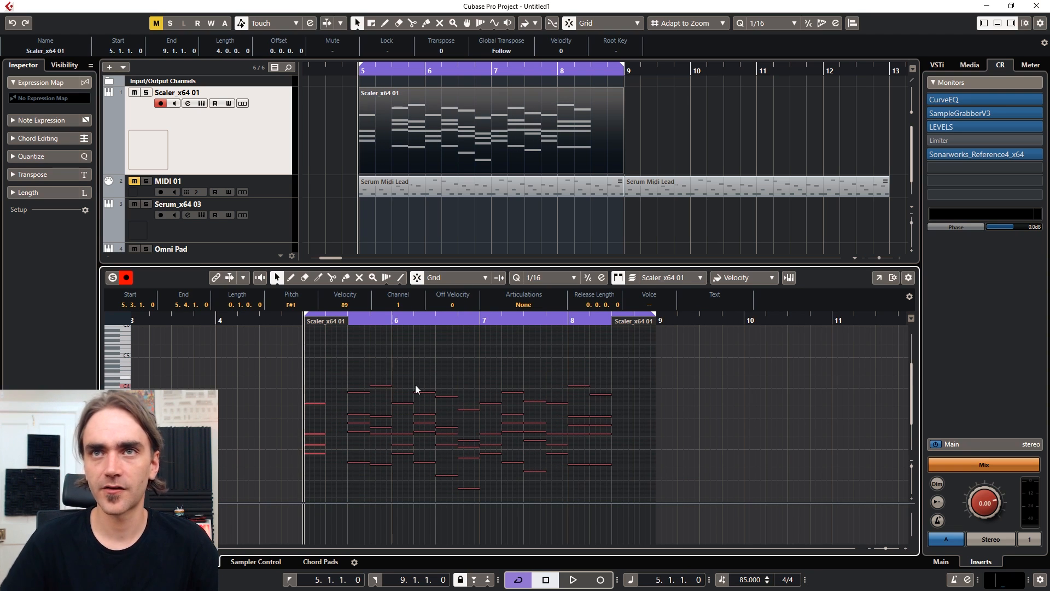
# Shift the chords after the fourth one beat later and those following the bar 7 chord one beat further.
pyautogui.moveTo(419, 382); pyautogui.dragTo(670, 501)
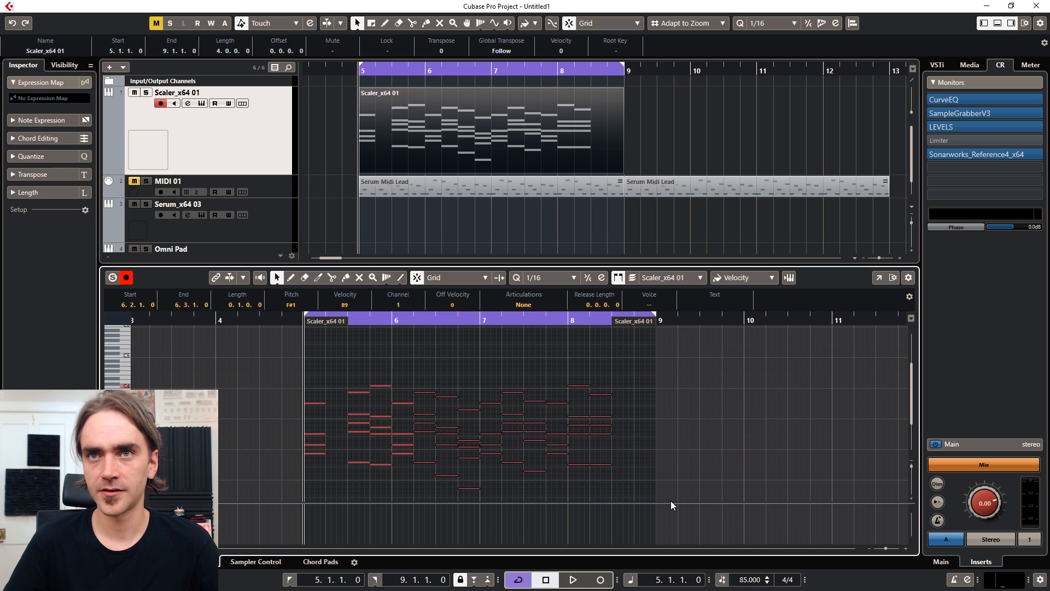
pyautogui.hotkey('ctrl', 'Right')
pyautogui.hotkey('ctrl', 'Right')
pyautogui.hotkey('ctrl', 'Right')
pyautogui.hotkey('ctrl', 'Right')
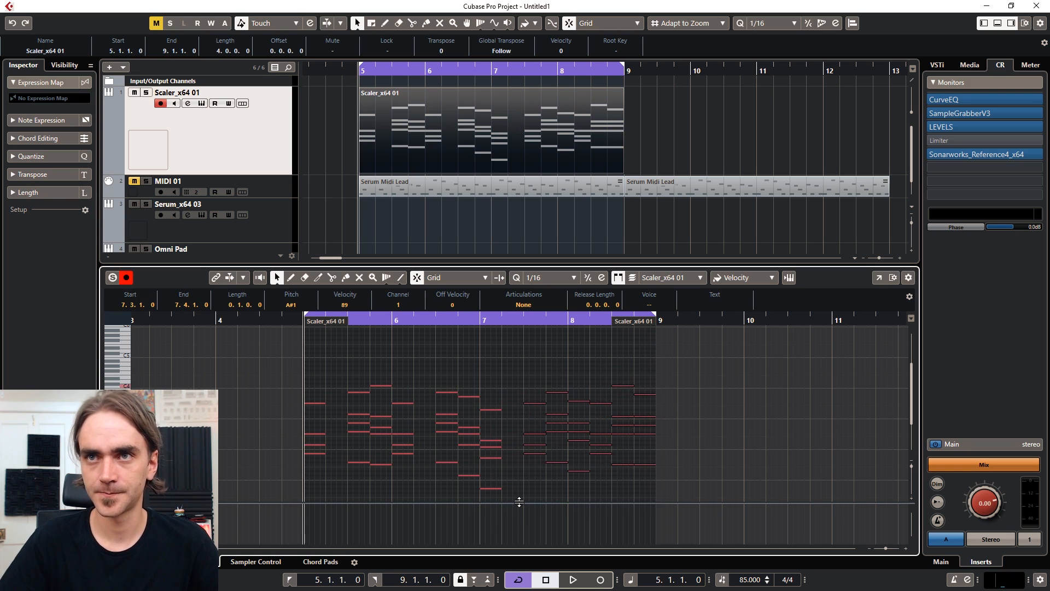
# Lengthen the chords before the gaps in bars 5, 6 and 7 to fill them, and close the note editor.
pyautogui.click(718, 429)
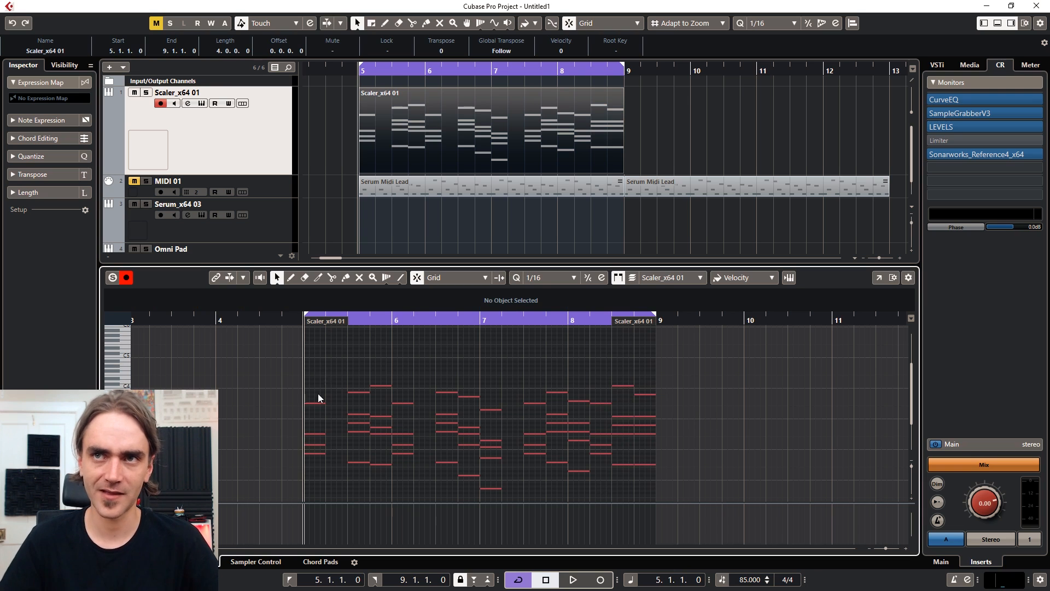
pyautogui.moveTo(310, 481); pyautogui.dragTo(310, 484)
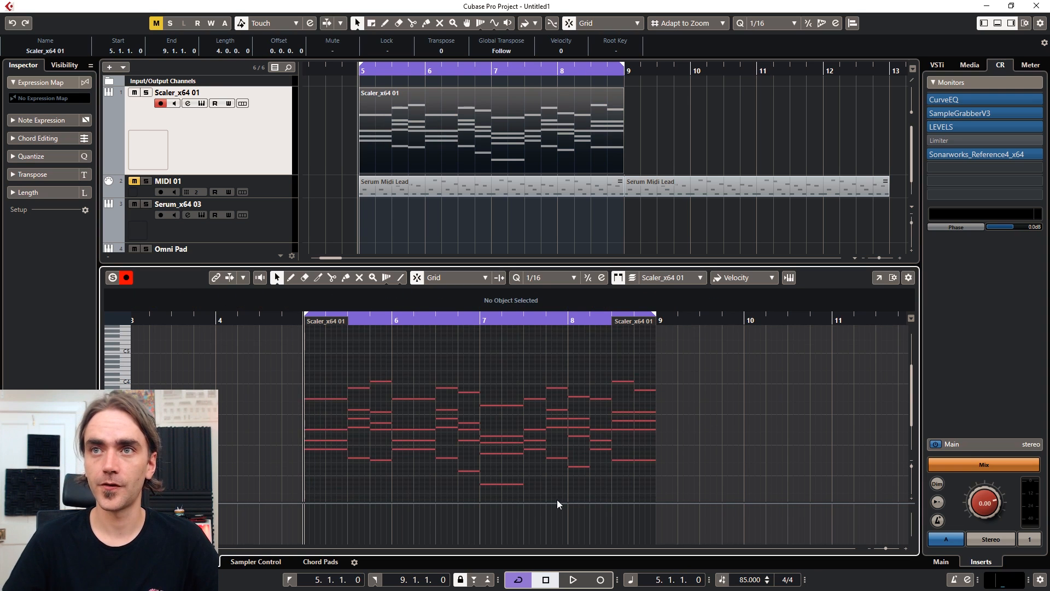
pyautogui.press('Return')
# Stretch the Scaler chord clip with its notes to eight bars and extend the loop range to bar 13.
pyautogui.click(666, 299)
pyautogui.scroll(-2, 589, 221)
pyautogui.hscroll(1, 533, 134)
pyautogui.click(527, 143)
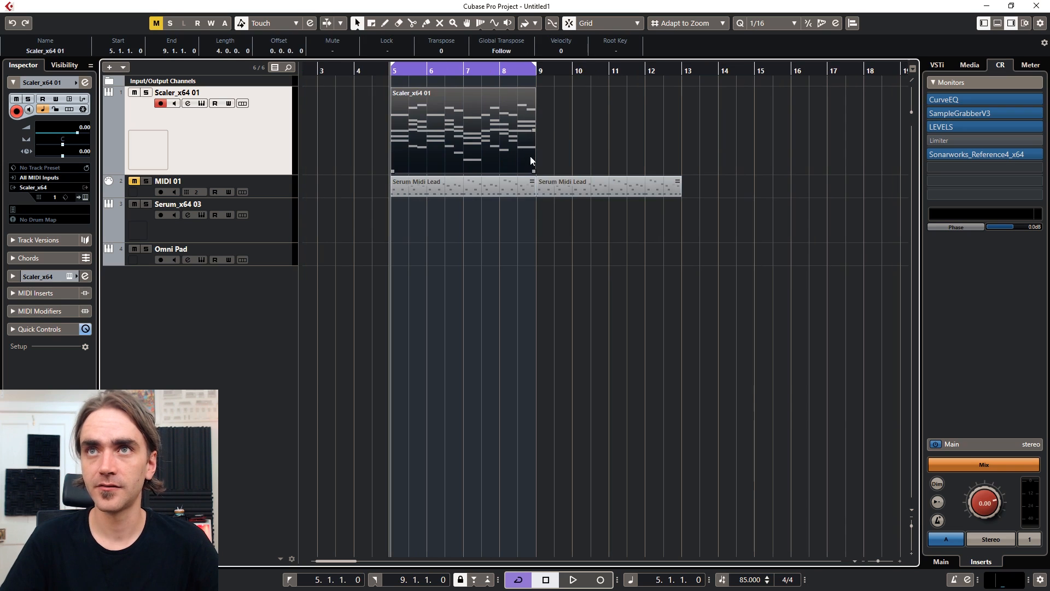
pyautogui.moveTo(588, 176); pyautogui.dragTo(689, 176)
pyautogui.moveTo(536, 71); pyautogui.dragTo(702, 92)
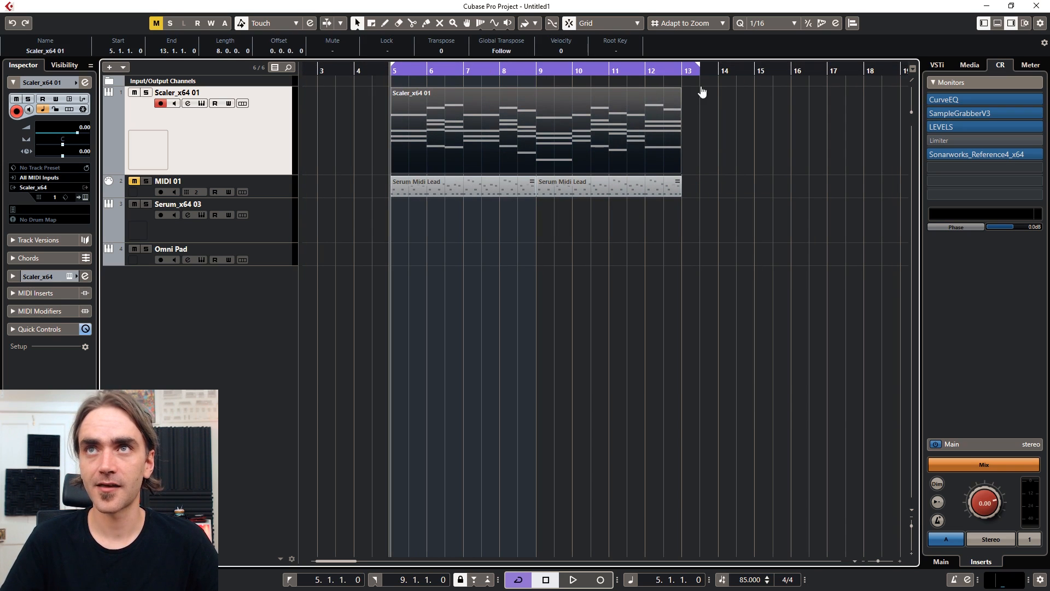
# Move the stretched chord clip to the Omni Pad track and play it, briefly unmuting the MIDI 01 lead.
pyautogui.click(467, 217)
pyautogui.press('space')
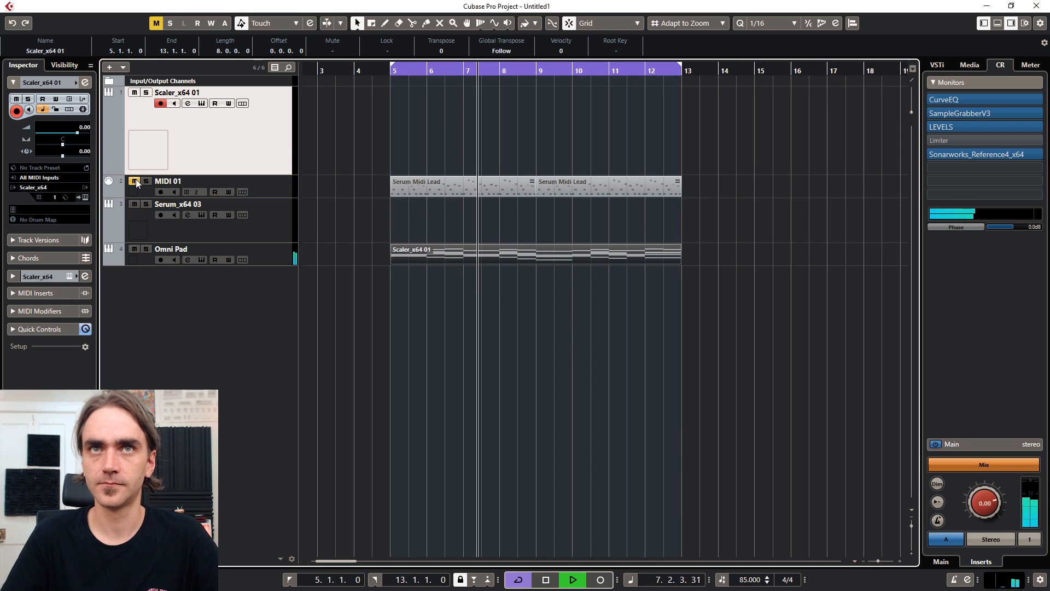
pyautogui.click(135, 182)
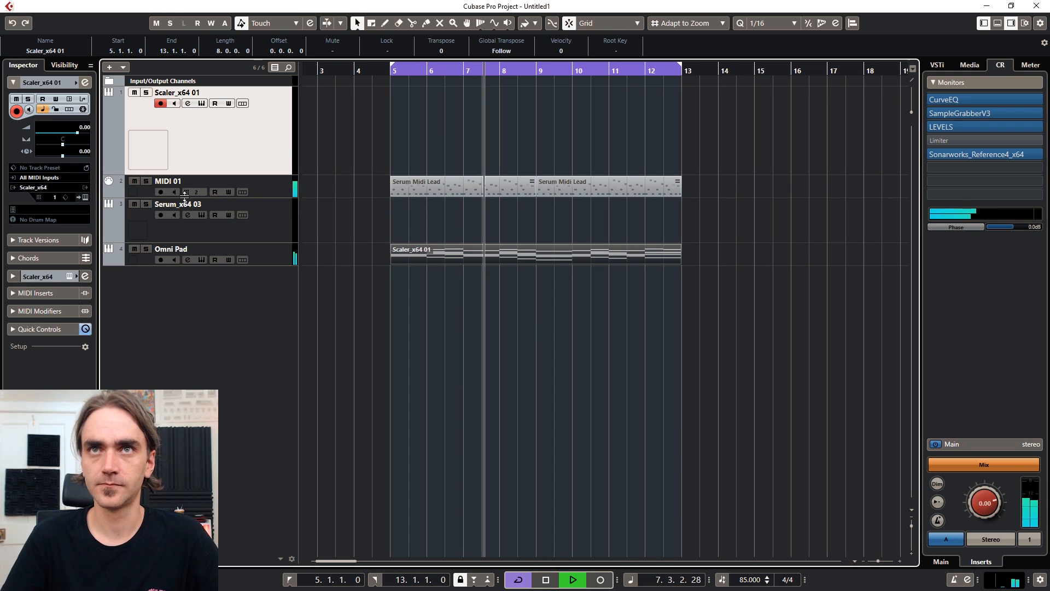
pyautogui.click(282, 183)
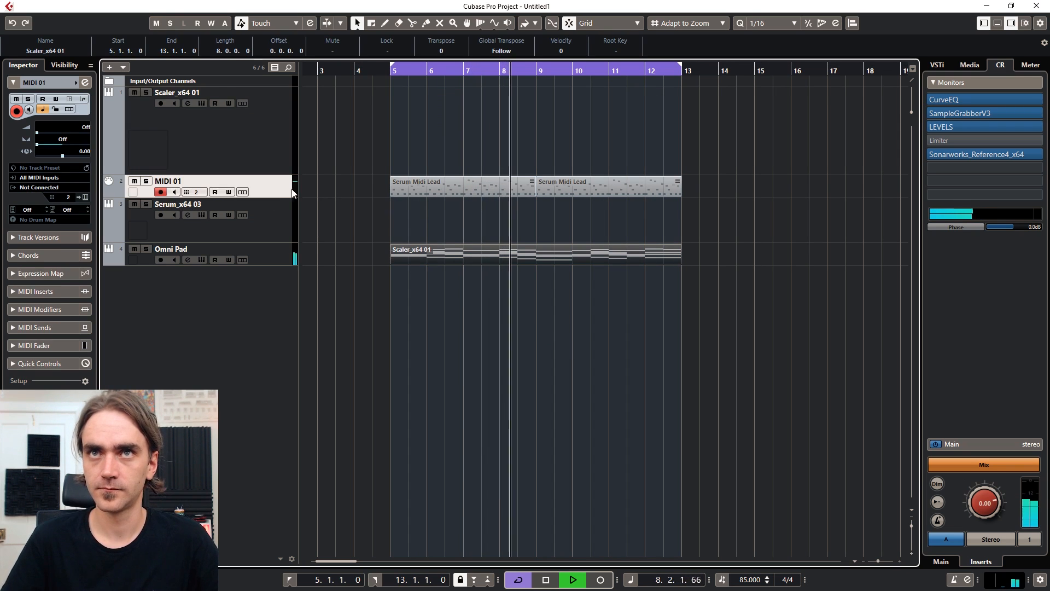
pyautogui.click(134, 181)
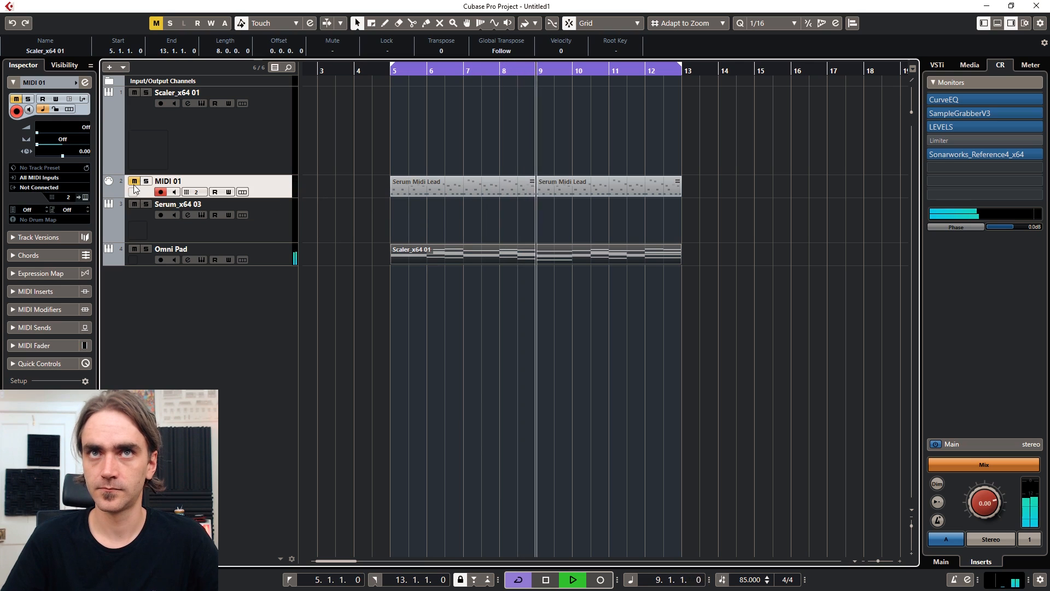
pyautogui.scroll(-2, 385, 270)
pyautogui.scroll(-1, 385, 271)
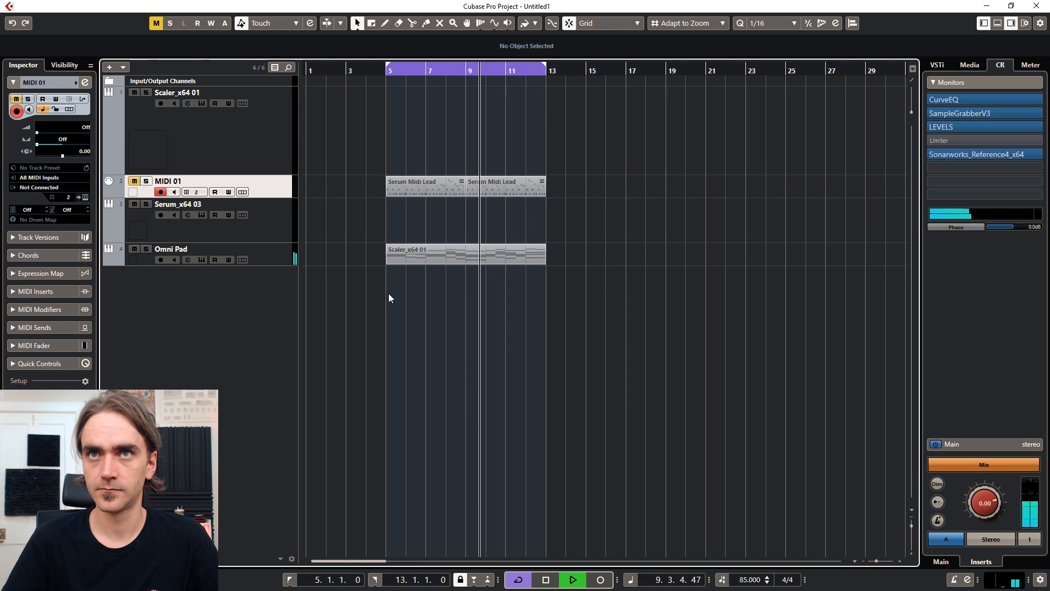
# Check the Ode to Hans chords in Scaler while the pad plays, close the plug-in and stop playback.
pyautogui.click(248, 134)
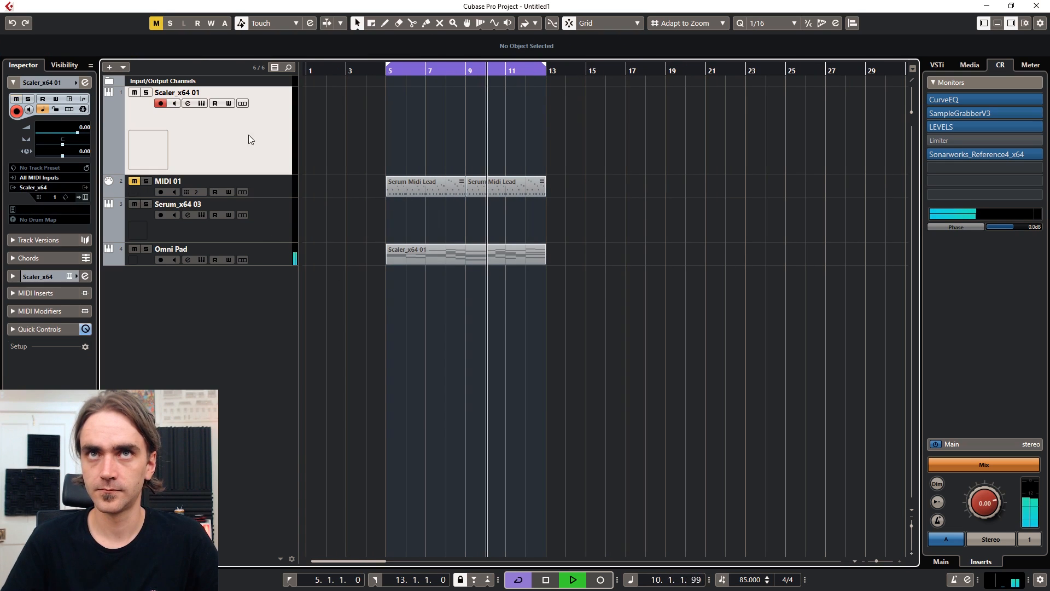
pyautogui.click(85, 197)
pyautogui.moveTo(35, 42); pyautogui.dragTo(707, 8)
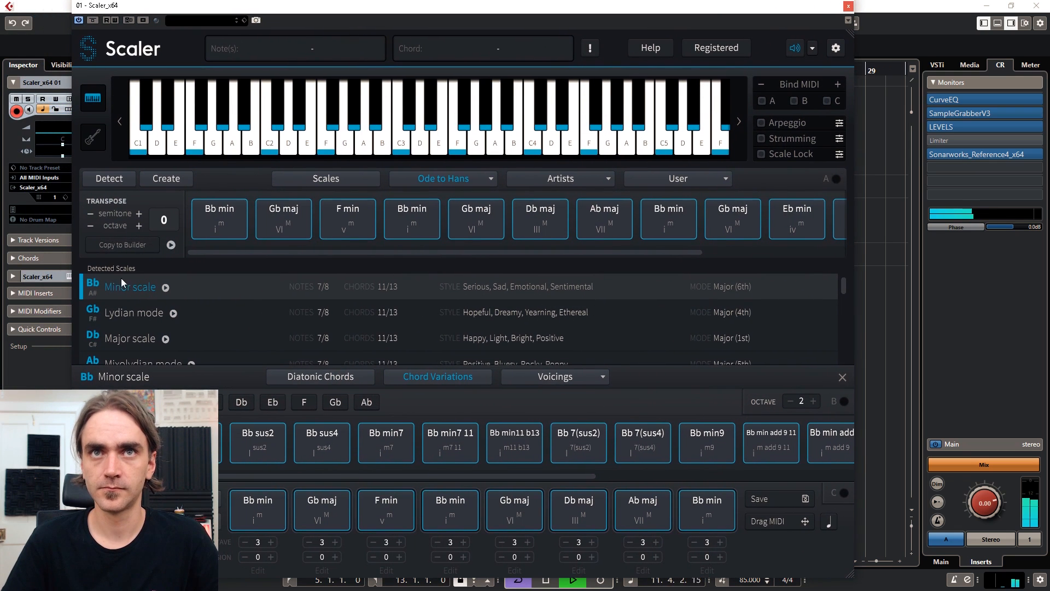
pyautogui.click(847, 7)
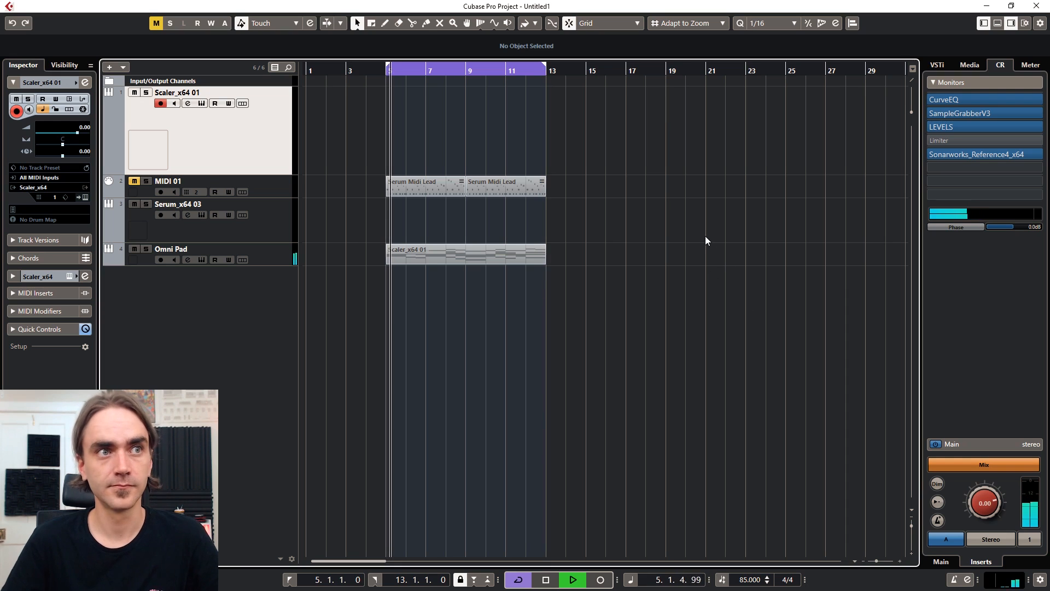
pyautogui.press('space')
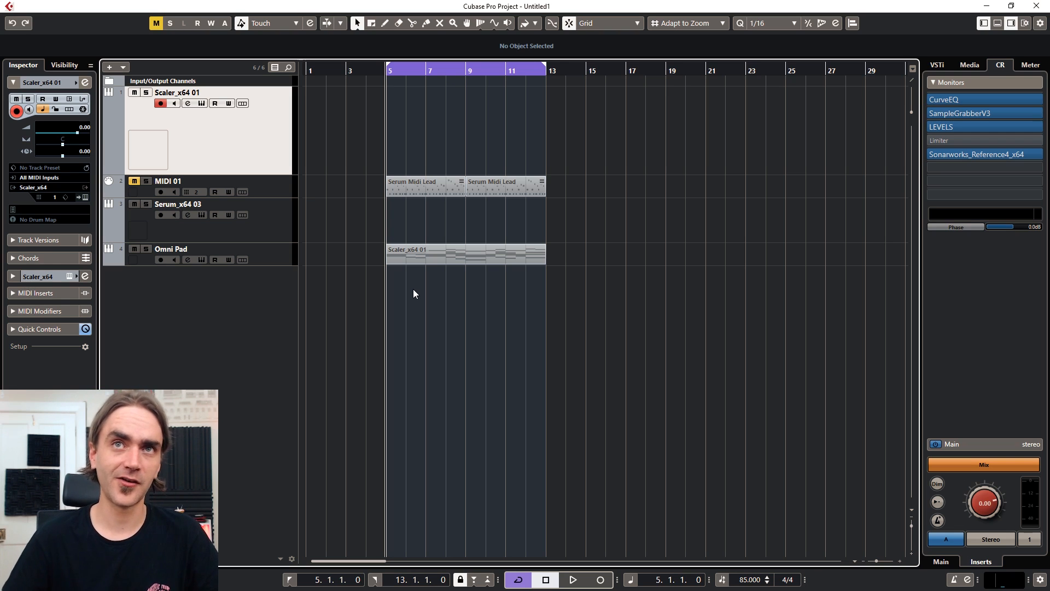
pyautogui.moveTo(490, 216); pyautogui.dragTo(423, 170)
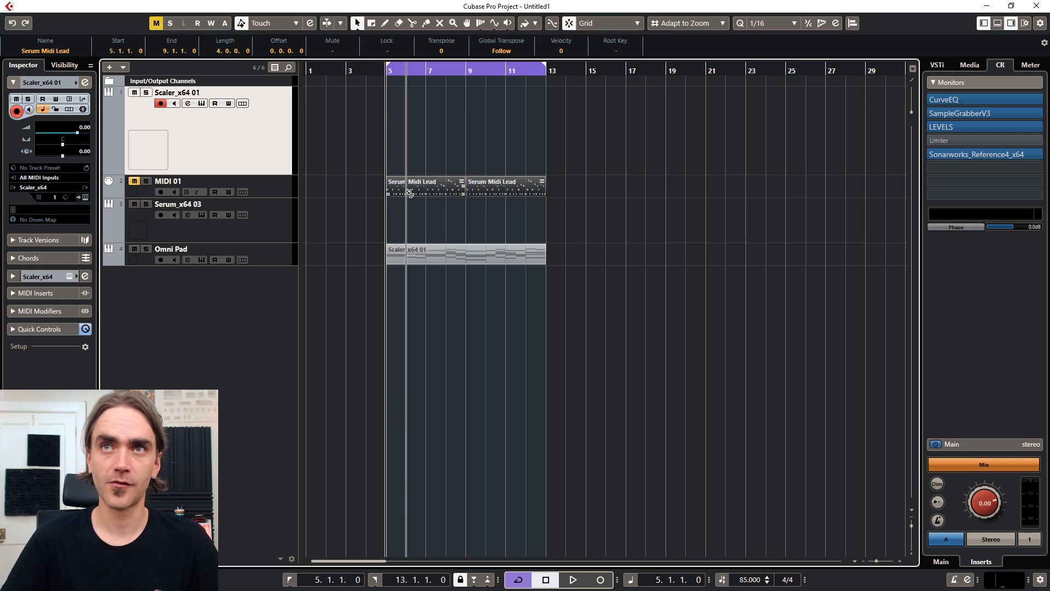
pyautogui.moveTo(402, 214); pyautogui.dragTo(404, 214)
pyautogui.click(436, 225)
pyautogui.moveTo(556, 240); pyautogui.dragTo(429, 185)
pyautogui.click(424, 212)
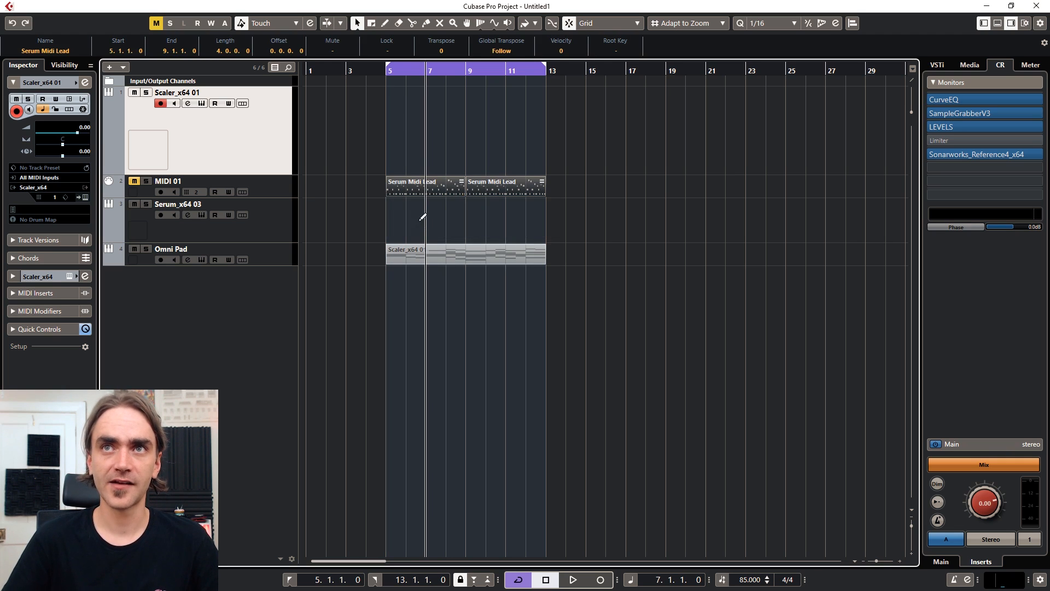
pyautogui.click(419, 220)
pyautogui.click(417, 186)
pyautogui.moveTo(592, 230); pyautogui.dragTo(412, 184)
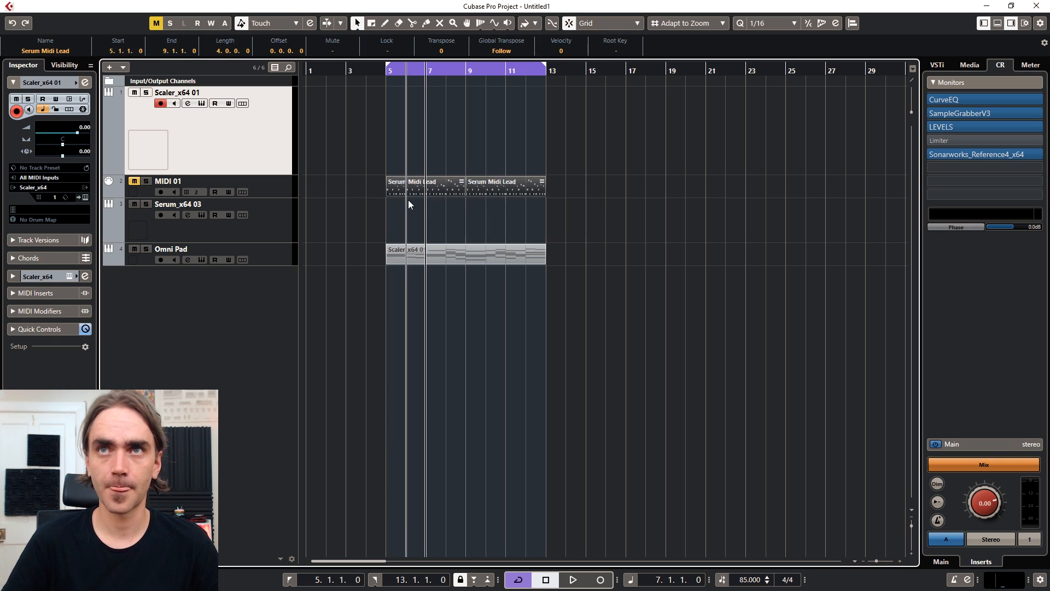
pyautogui.hotkey('ctrl', 'z')
# Copy both Serum Midi Lead clips from MIDI 01 to the Serum_x64 03 track and view its MIDI modifiers.
pyautogui.click(690, 228)
pyautogui.moveTo(469, 141); pyautogui.dragTo(483, 247)
pyautogui.moveTo(587, 219); pyautogui.dragTo(416, 234)
pyautogui.click(250, 239)
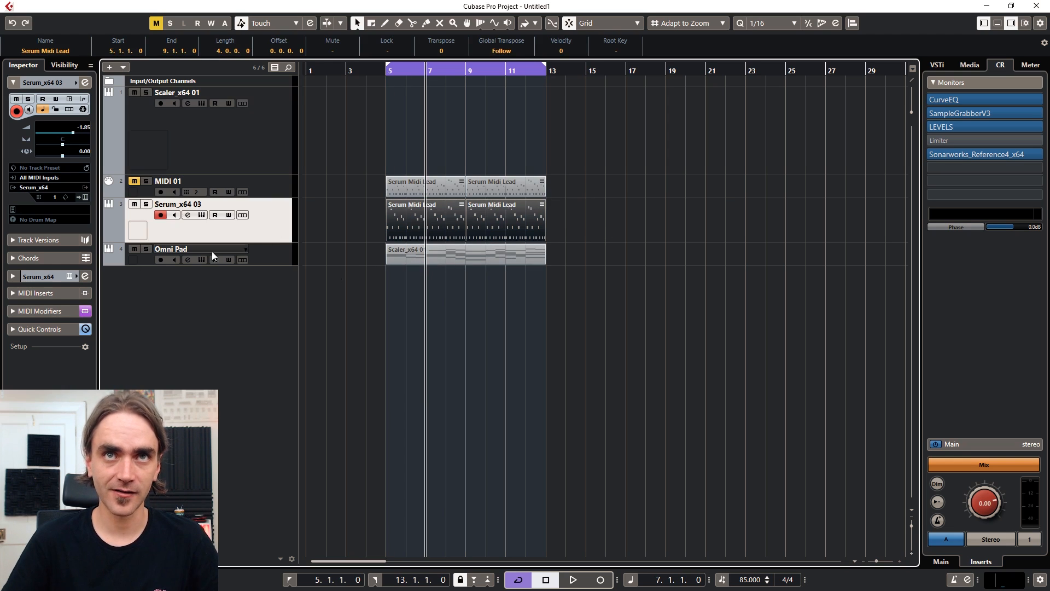
pyautogui.click(21, 311)
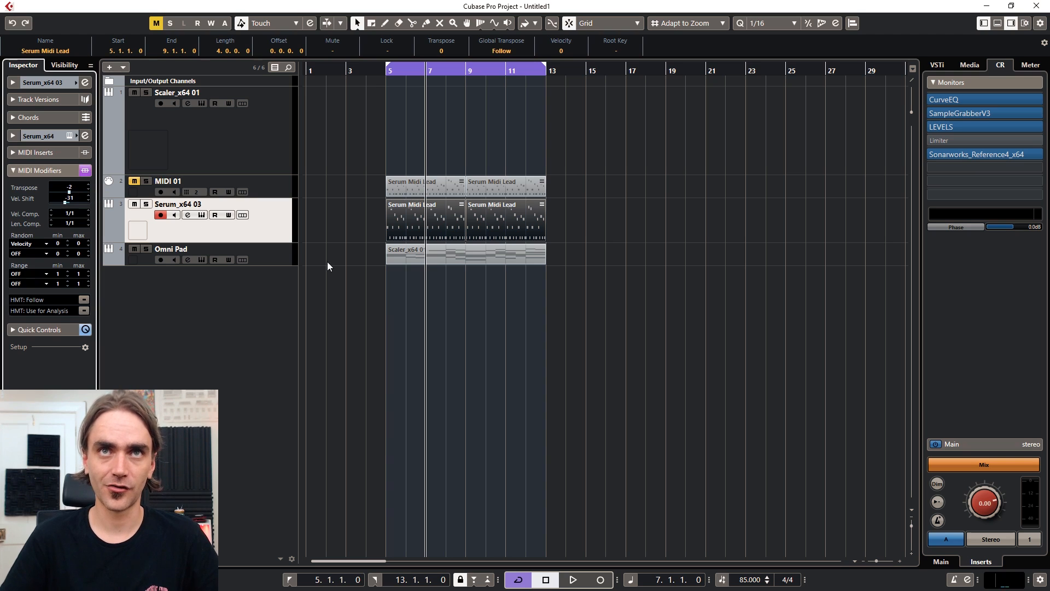
pyautogui.click(605, 354)
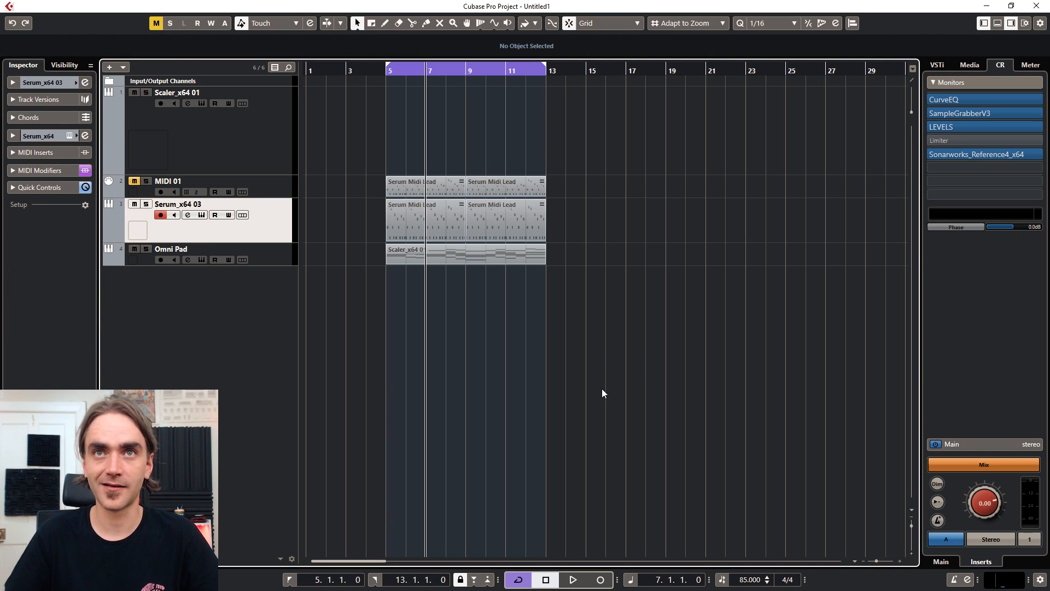
# Play the loop, capture a move of Serum's Filter macro as automation, and close the plug-in window.
pyautogui.press('KP_1')
pyautogui.press('space')
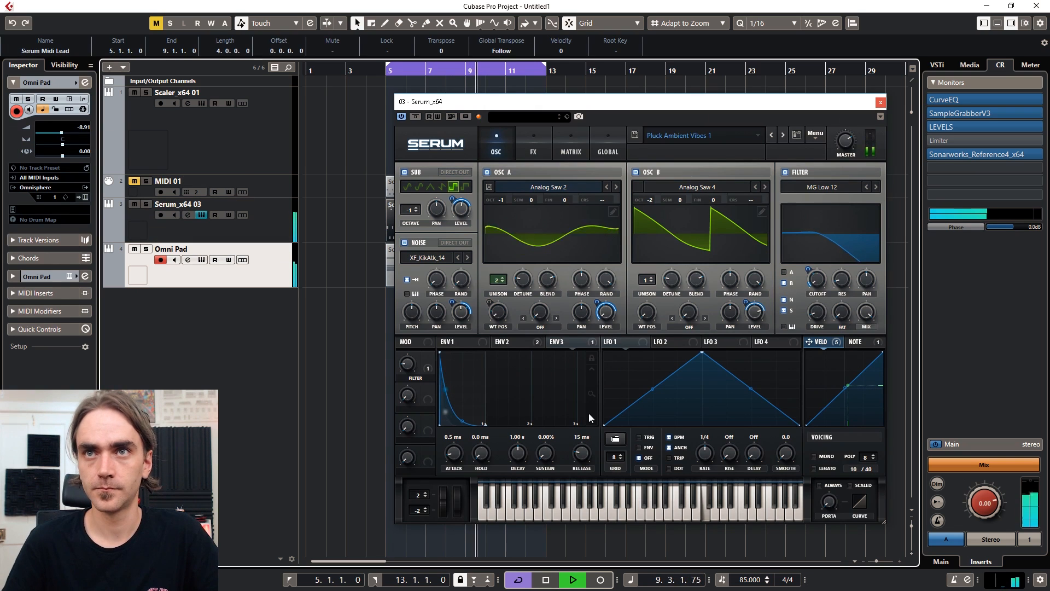
pyautogui.moveTo(410, 364)
pyautogui.mouseDown()
pyautogui.moveTo(413, 296)
pyautogui.moveTo(407, 363)
pyautogui.moveTo(414, 352)
pyautogui.mouseUp()
pyautogui.click(437, 116)
pyautogui.click(439, 117)
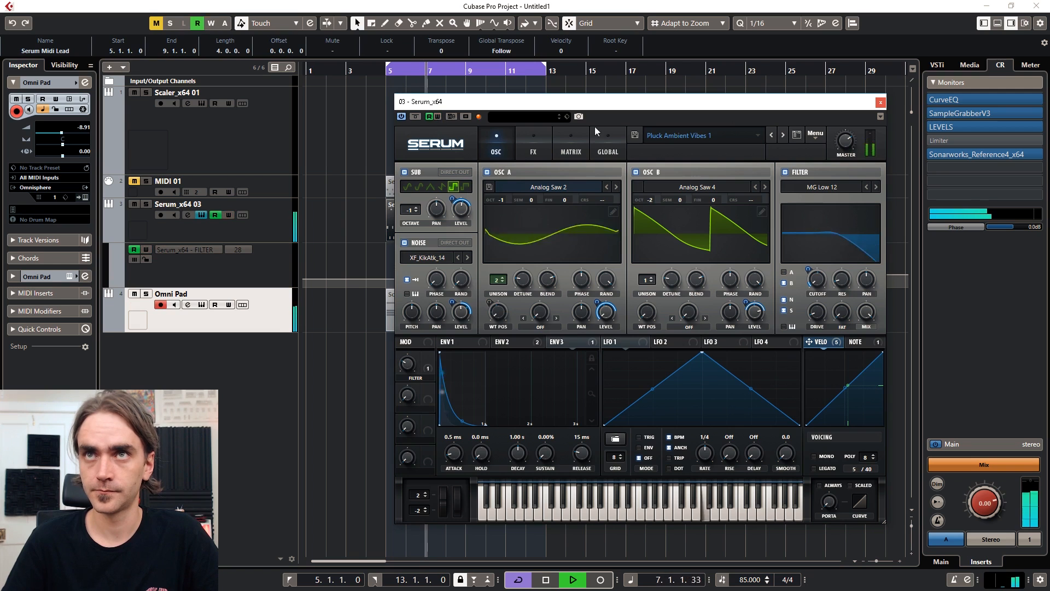
pyautogui.click(881, 102)
pyautogui.click(616, 330)
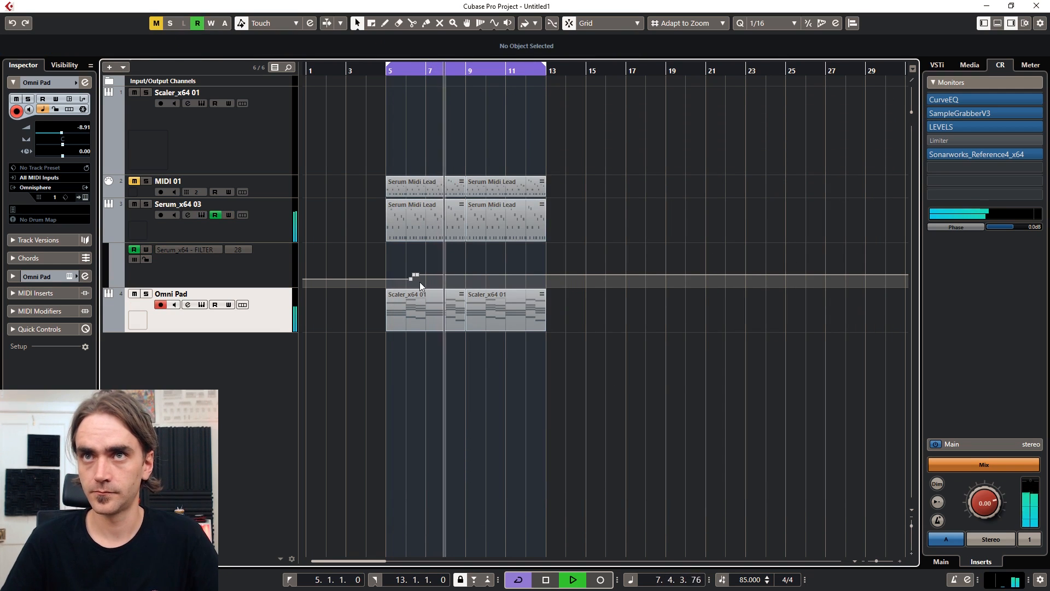
# Add a Serum Filter automation point at bar 5 with a value of 6.67 and collapse the automation lane.
pyautogui.click(387, 279)
pyautogui.moveTo(387, 278); pyautogui.dragTo(387, 282)
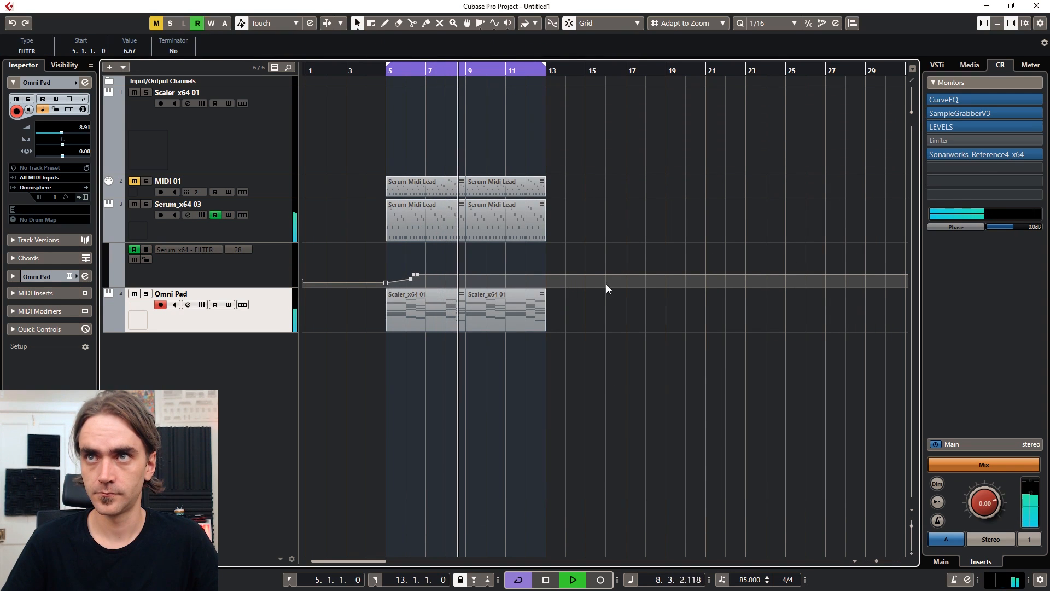
pyautogui.click(106, 234)
# Duplicate the Serum and Omni Pad clips directly after themselves and extend the loop range to bar 21.
pyautogui.click(648, 222)
pyautogui.moveTo(382, 274); pyautogui.dragTo(550, 221)
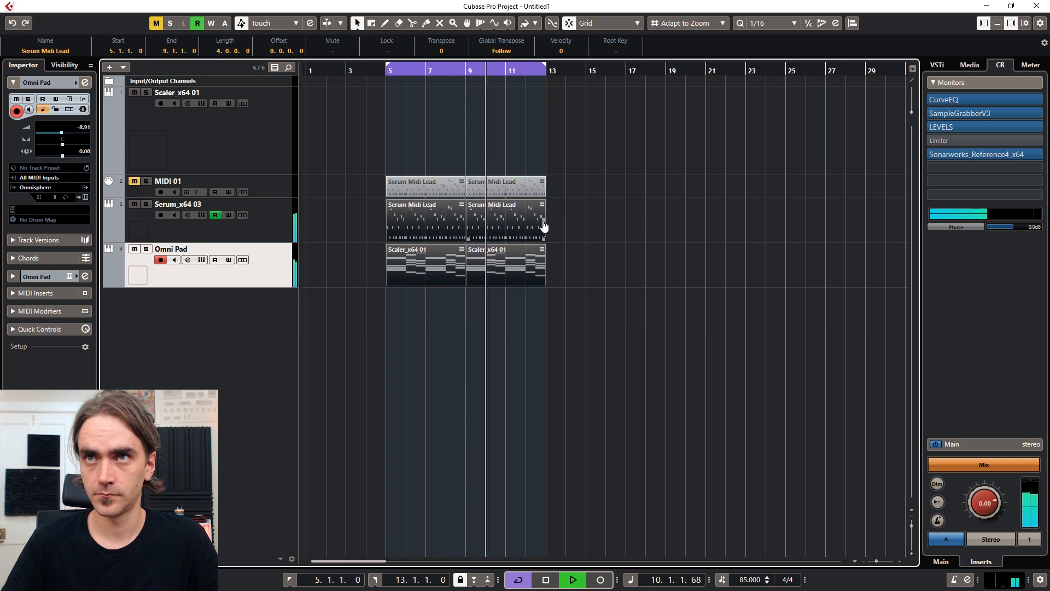
pyautogui.hotkey('ctrl', 'd')
pyautogui.moveTo(546, 68); pyautogui.dragTo(700, 74)
pyautogui.click(635, 131)
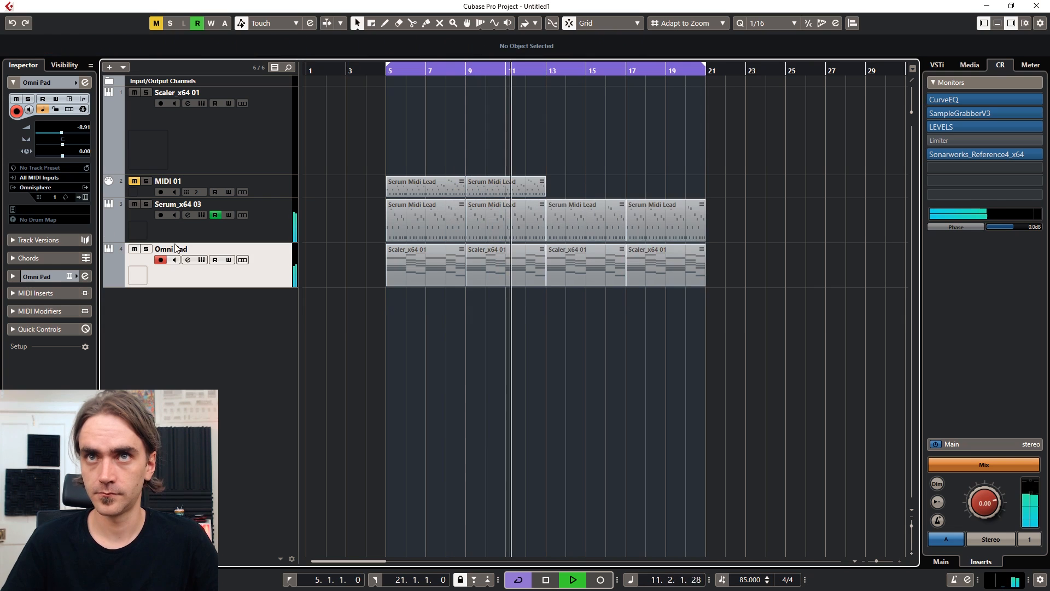
# Replace the captured Filter automation points after bar 5 with a curved ramp rising to a point at bar 20.
pyautogui.click(113, 236)
pyautogui.moveTo(771, 286); pyautogui.dragTo(401, 284)
pyautogui.press('Delete')
pyautogui.moveTo(719, 279); pyautogui.dragTo(711, 244)
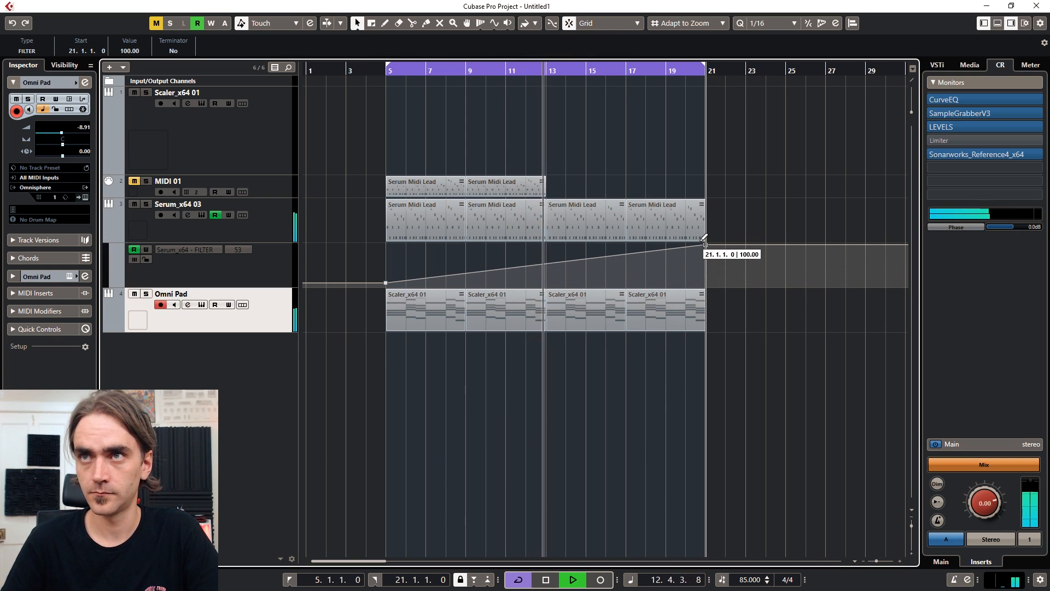
pyautogui.moveTo(544, 262); pyautogui.dragTo(546, 280)
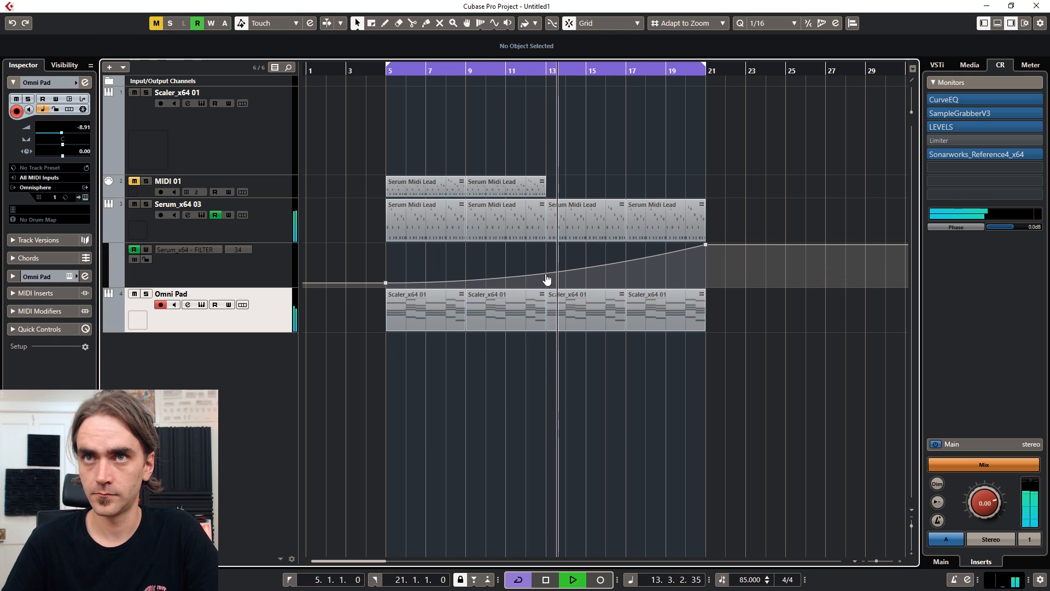
pyautogui.moveTo(706, 247); pyautogui.dragTo(686, 253)
pyautogui.moveTo(545, 272); pyautogui.dragTo(537, 281)
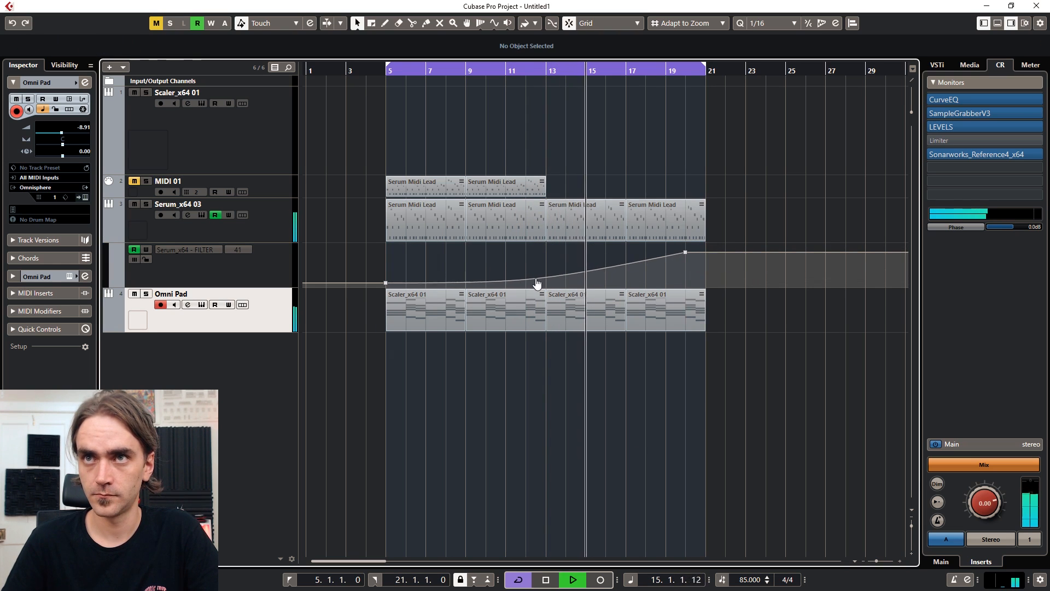
# Drop the Filter automation at bar 21, move its peak to 20.4.1 at 84, and hide the lane.
pyautogui.moveTo(704, 251); pyautogui.dragTo(705, 283)
pyautogui.scroll(5, 698, 265)
pyautogui.scroll(3, 684, 260)
pyautogui.moveTo(610, 255); pyautogui.dragTo(723, 255)
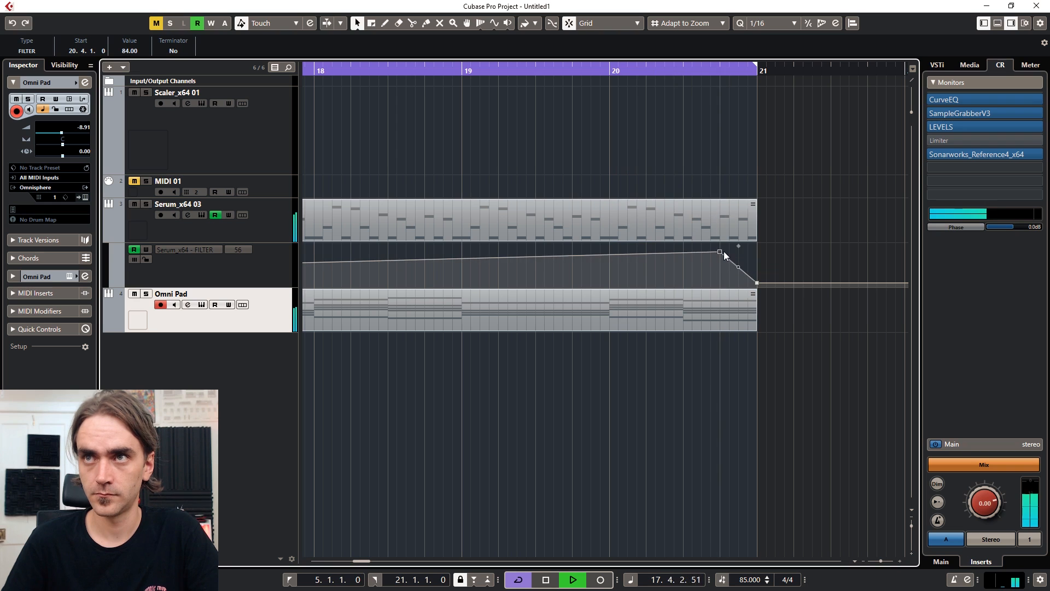
pyautogui.scroll(-15, 809, 263)
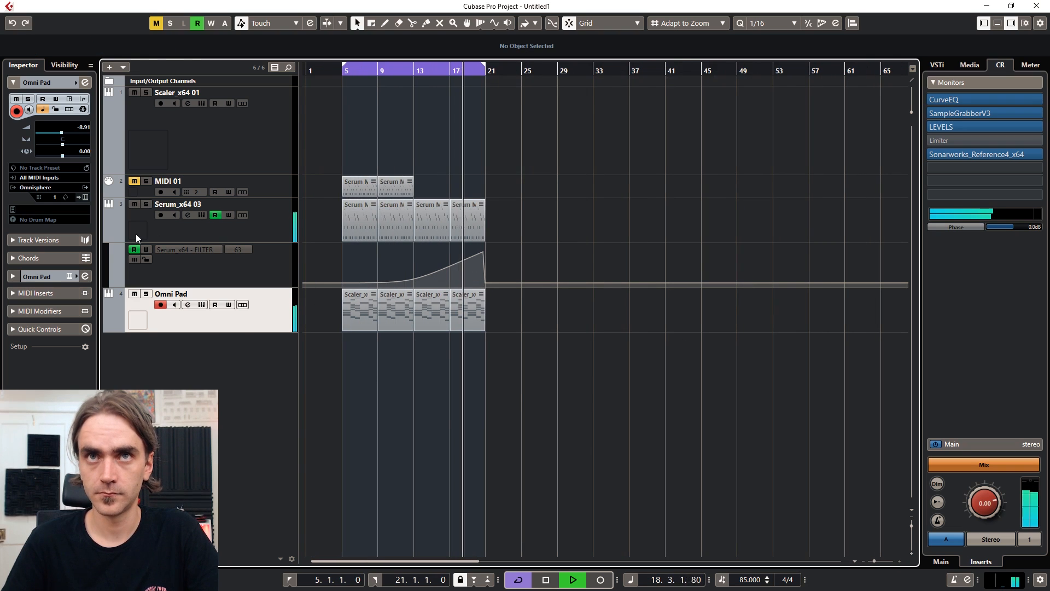
pyautogui.click(136, 237)
pyautogui.click(110, 238)
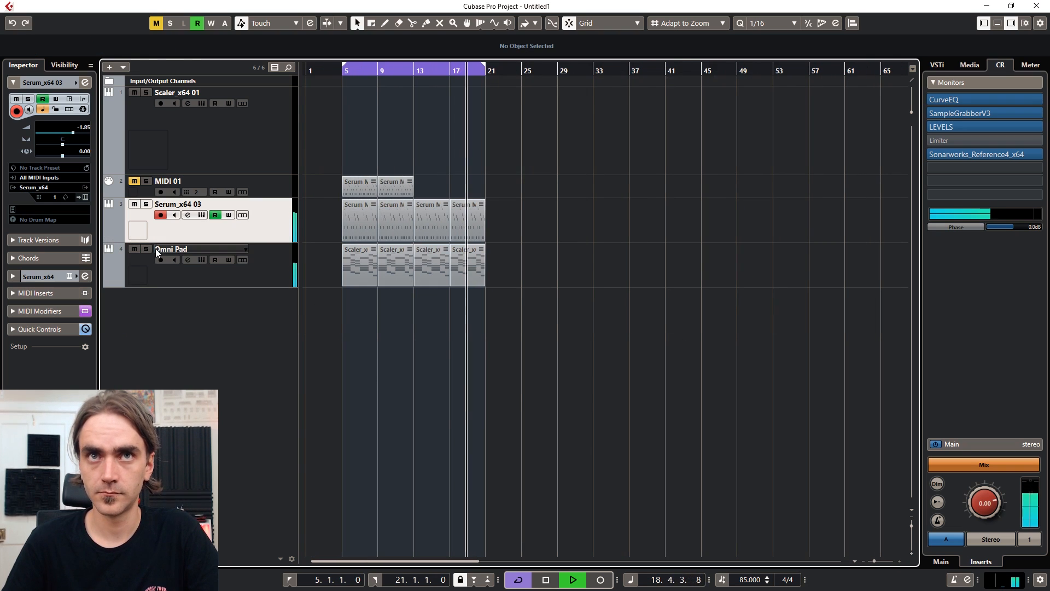
# Randomise the Serum track's note velocity in the MIDI modifiers with a minimum of -91 and a maximum of 82.
pyautogui.click(11, 311)
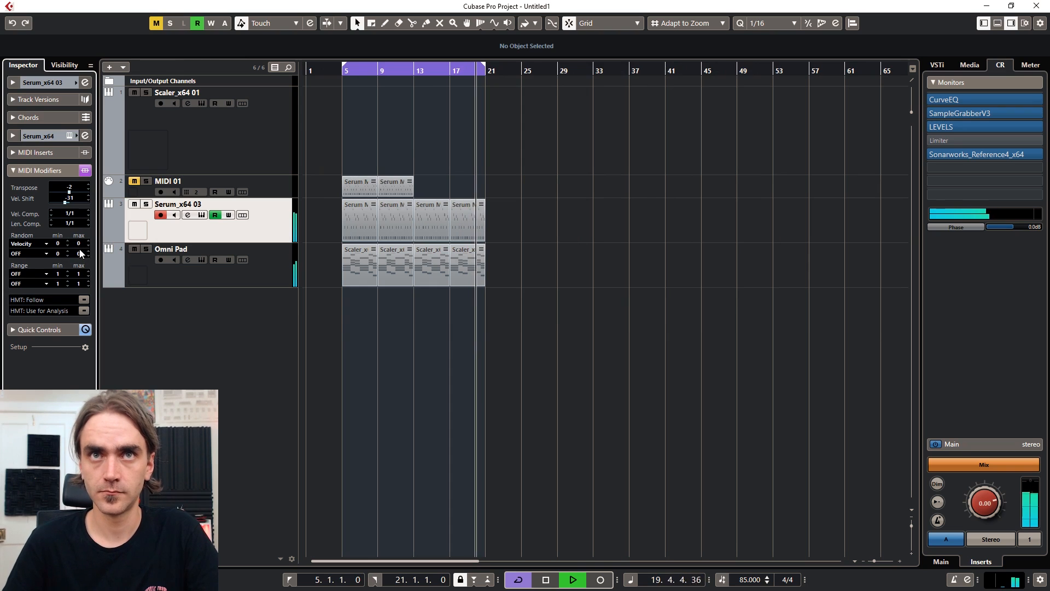
pyautogui.moveTo(80, 244); pyautogui.dragTo(127, 41)
pyautogui.moveTo(61, 241); pyautogui.dragTo(241, 303)
pyautogui.scroll(5, 421, 325)
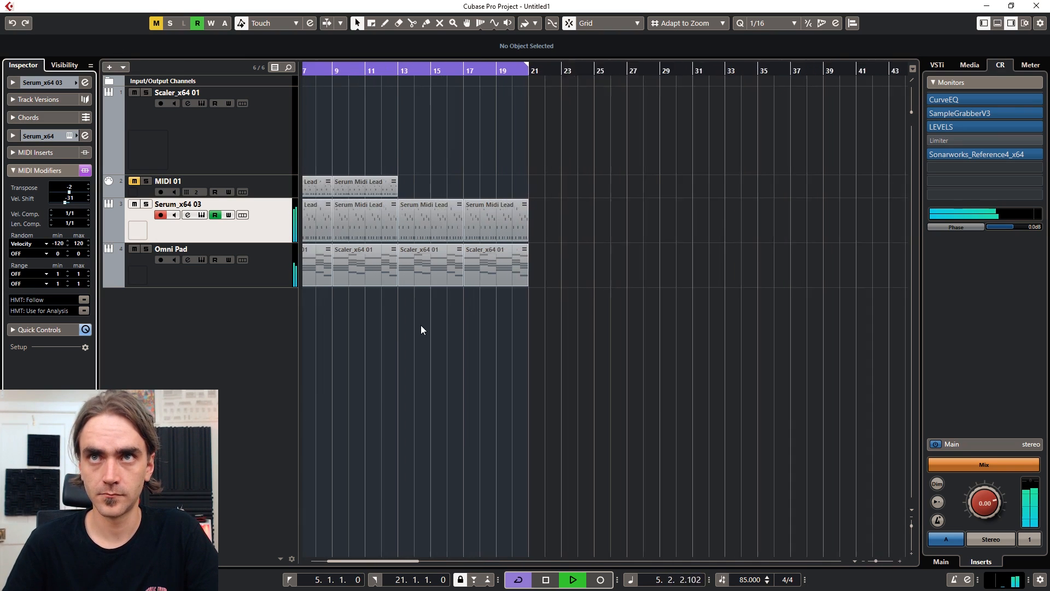
pyautogui.scroll(-1, 438, 313)
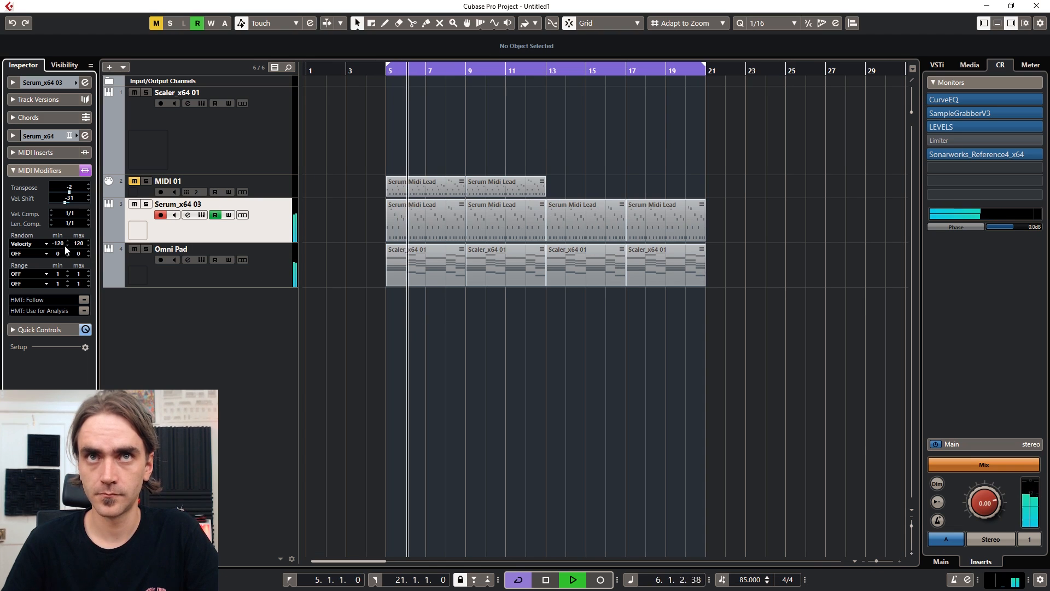
pyautogui.moveTo(59, 242)
pyautogui.mouseDown()
pyautogui.moveTo(67, 225)
pyautogui.moveTo(62, 243)
pyautogui.mouseUp()
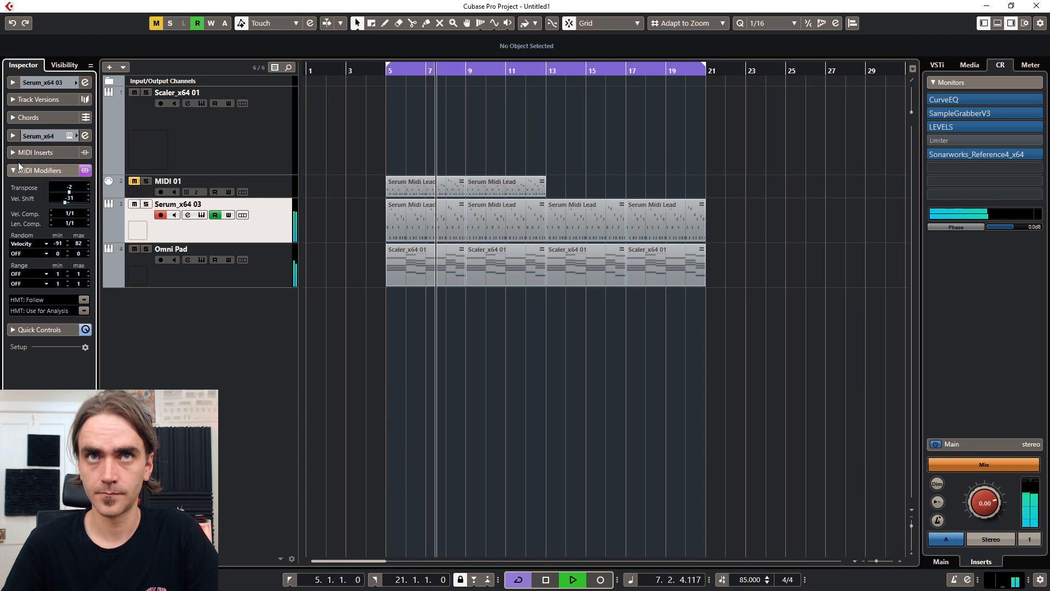
pyautogui.click(13, 170)
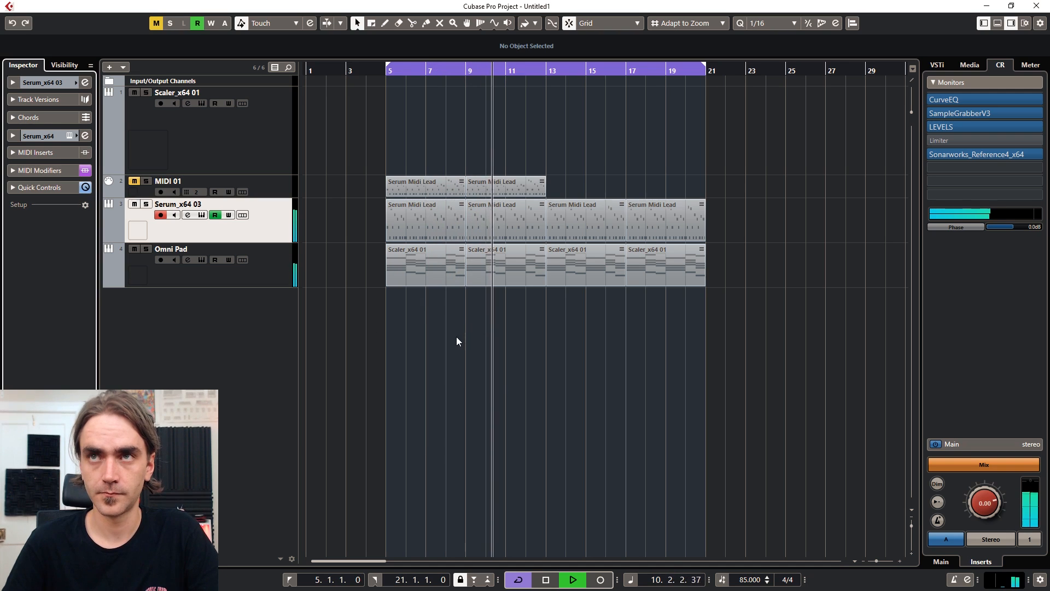
# Shrink the Scaler and MIDI 01 tracks to minimum height and enlarge the Serum and Omni Pad tracks.
pyautogui.press('g')
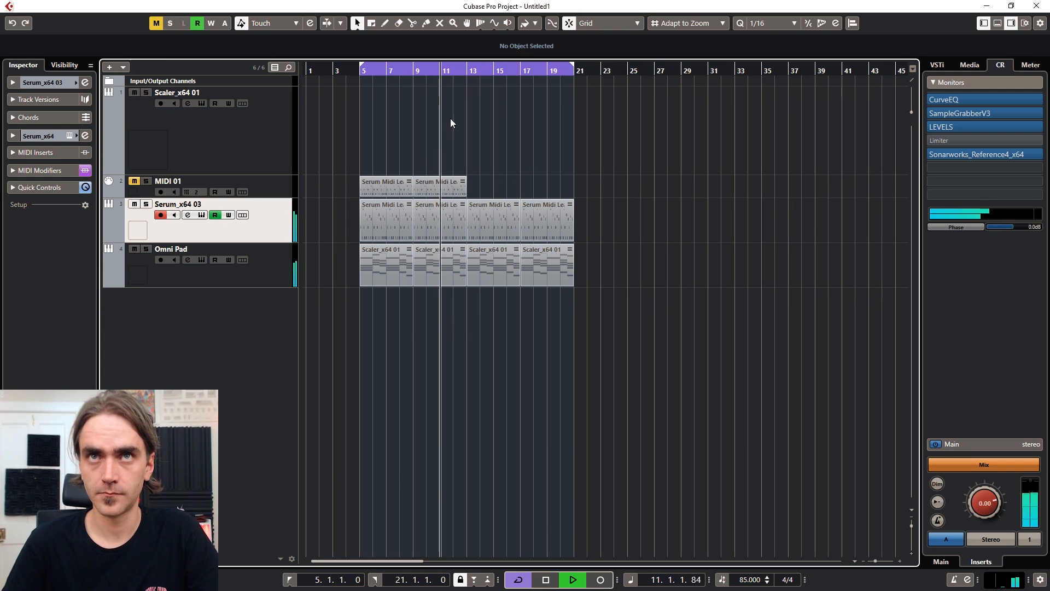
pyautogui.click(278, 163)
pyautogui.keyDown('shift'); pyautogui.click(276, 189); pyautogui.keyUp('shift')
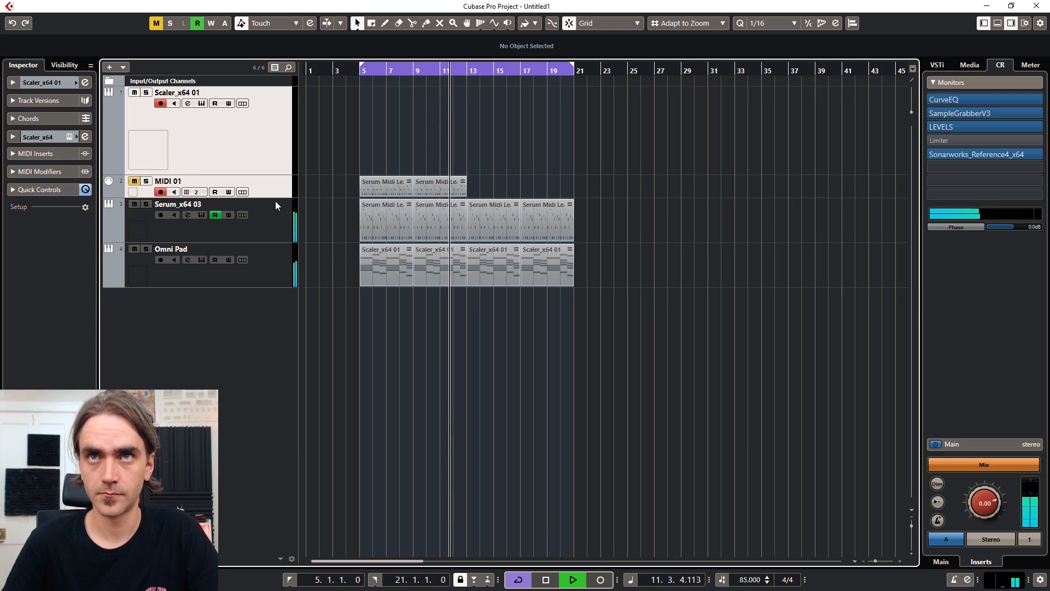
pyautogui.moveTo(273, 197); pyautogui.dragTo(267, 217)
pyautogui.click(274, 135)
pyautogui.keyDown('shift'); pyautogui.click(271, 177); pyautogui.keyUp('shift')
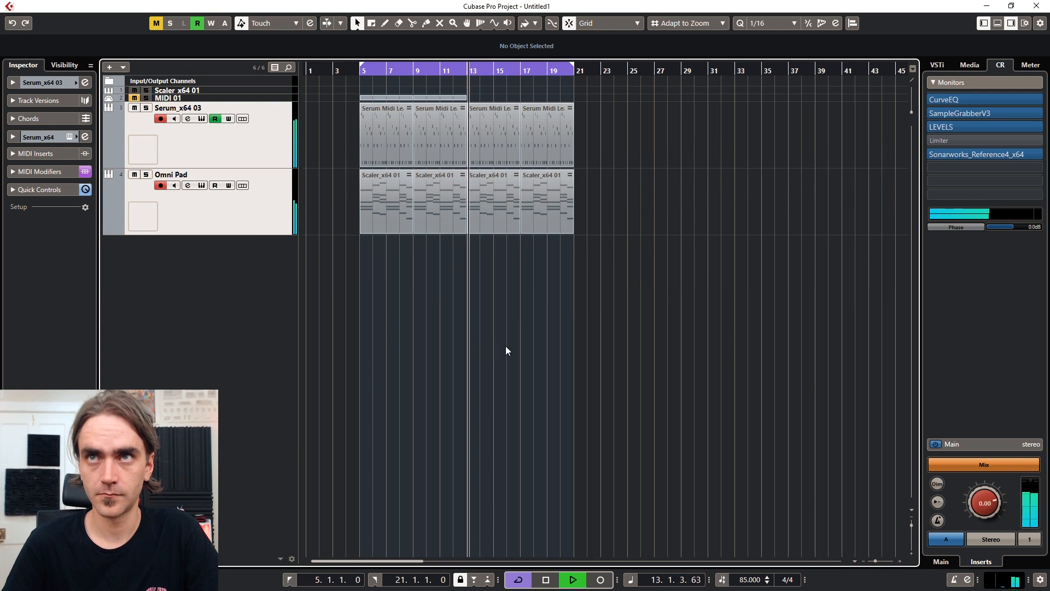
# Replay the loop from bar 5 to review the arrangement, briefly showing the Serum Filter automation lane.
pyautogui.click(307, 229)
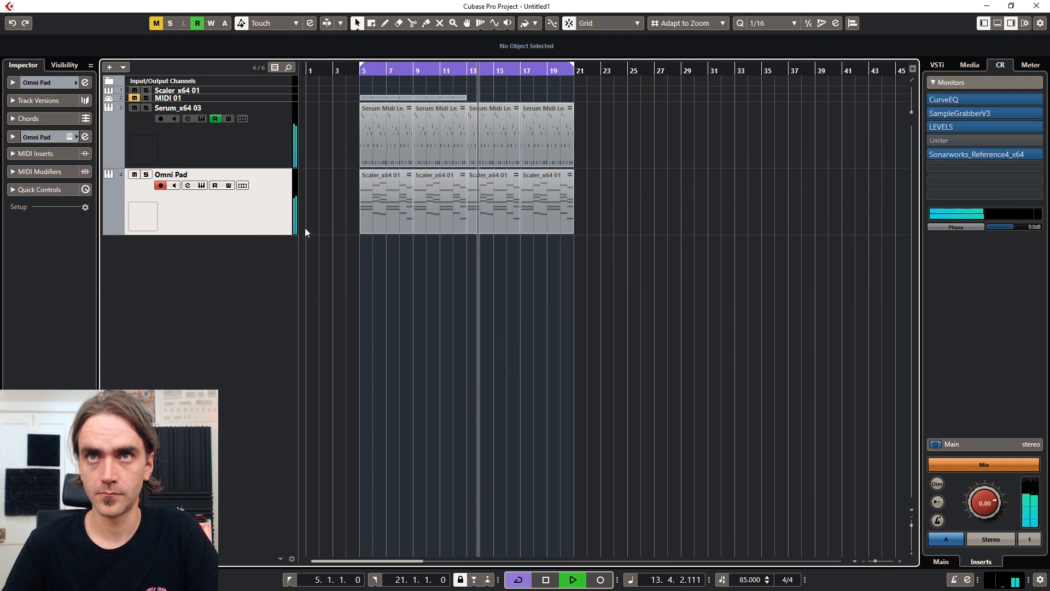
pyautogui.press('space')
pyautogui.press('space')
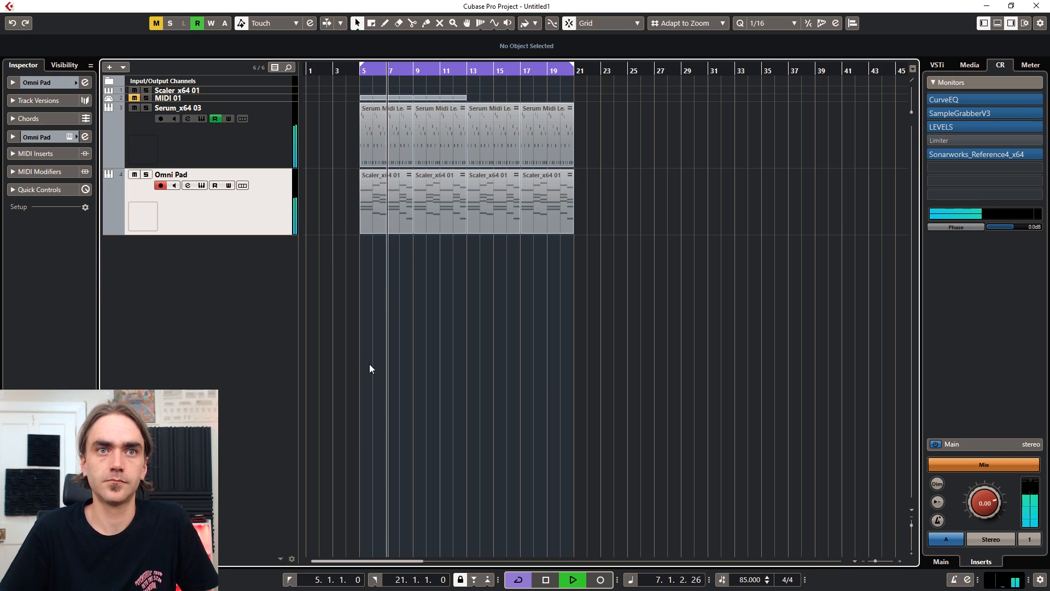
pyautogui.keyDown('ctrl'); pyautogui.scroll(3, 368, 355); pyautogui.keyUp('ctrl')
pyautogui.keyDown('ctrl'); pyautogui.scroll(1, 429, 346); pyautogui.keyUp('ctrl')
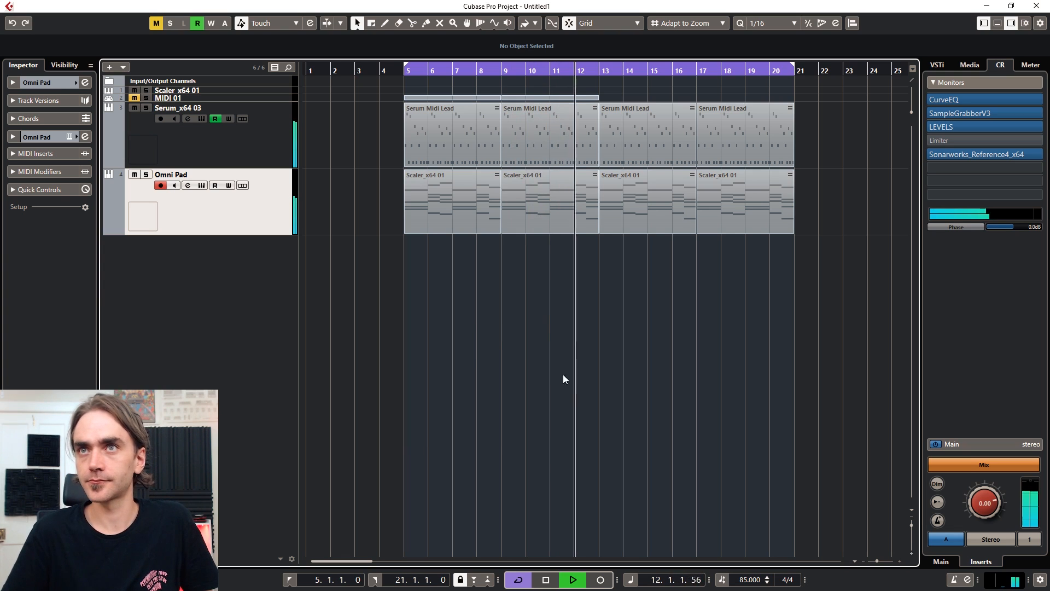
pyautogui.click(108, 162)
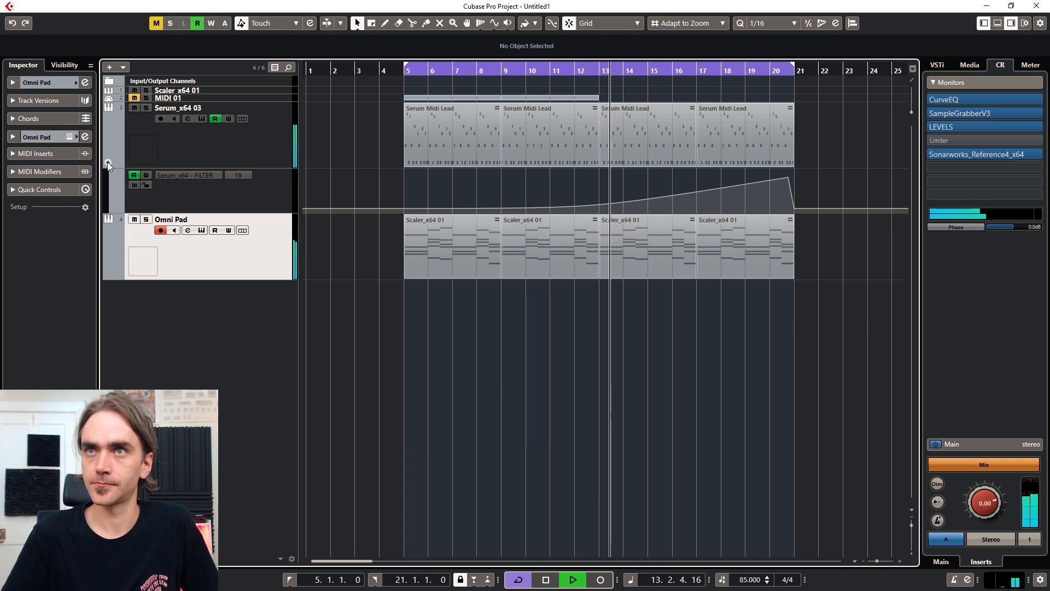
pyautogui.click(108, 163)
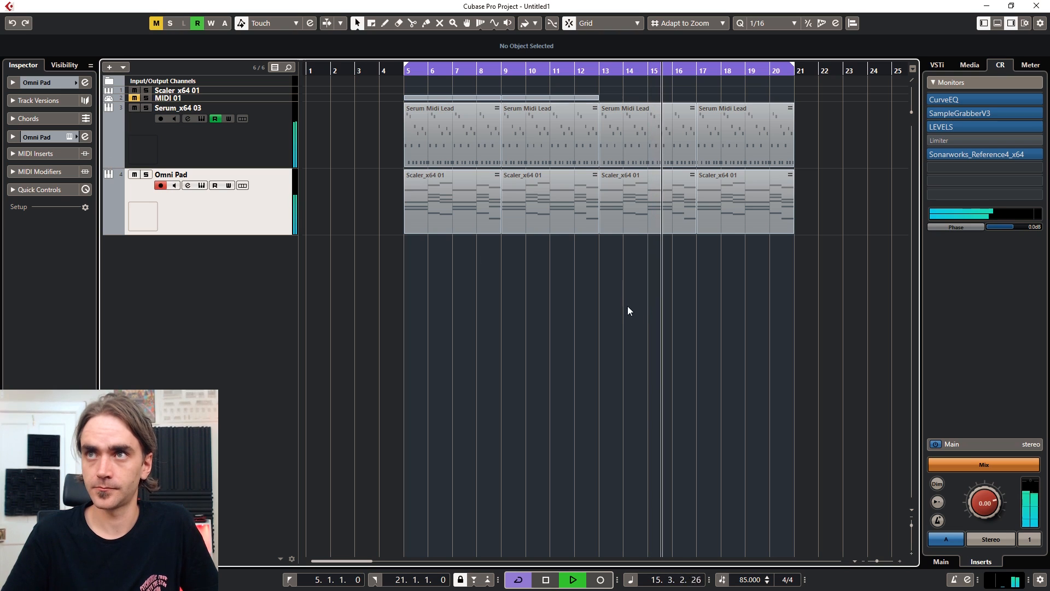
pyautogui.moveTo(792, 234)
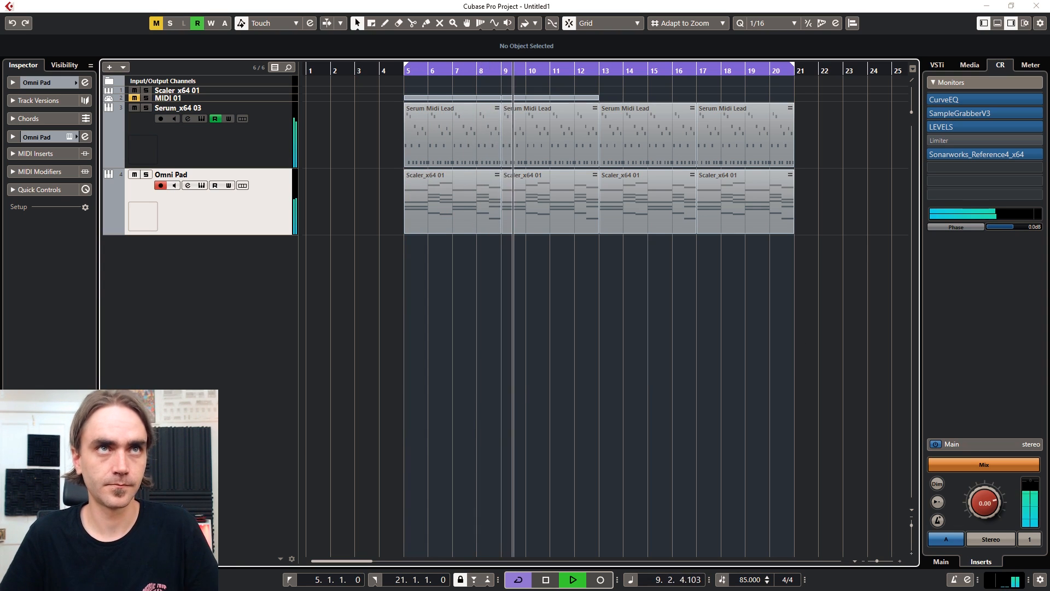
# Lower the Serum and Omni Pad faders together to -4.65 and -11.7, reset the Stereo Out peak reading, and stop playback.
pyautogui.press('F3')
pyautogui.moveTo(565, 65); pyautogui.dragTo(565, 0)
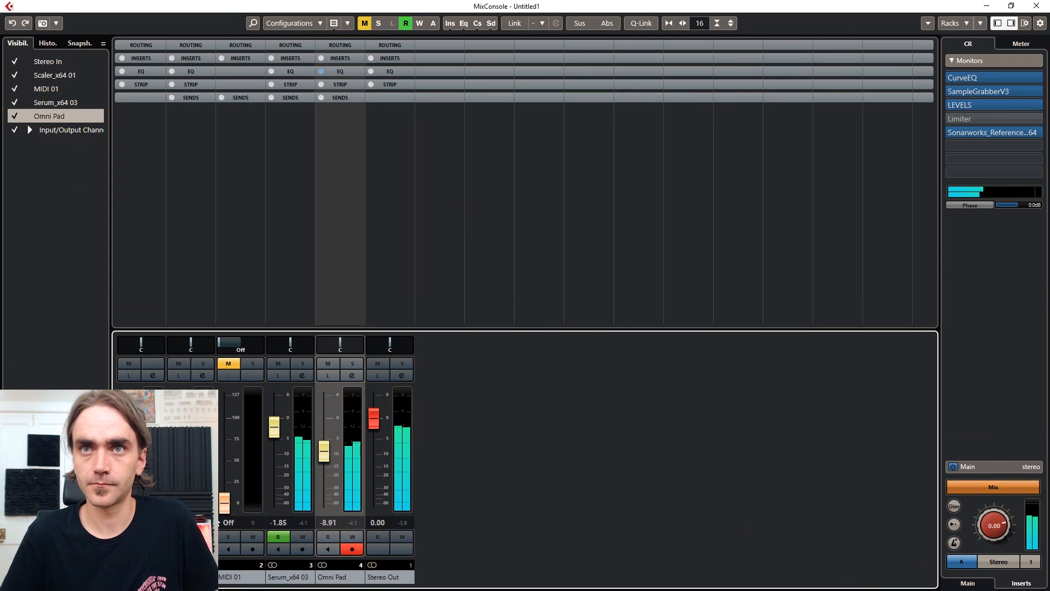
pyautogui.keyDown('shift'); pyautogui.click(290, 577); pyautogui.keyUp('shift')
pyautogui.moveTo(327, 458); pyautogui.dragTo(327, 467)
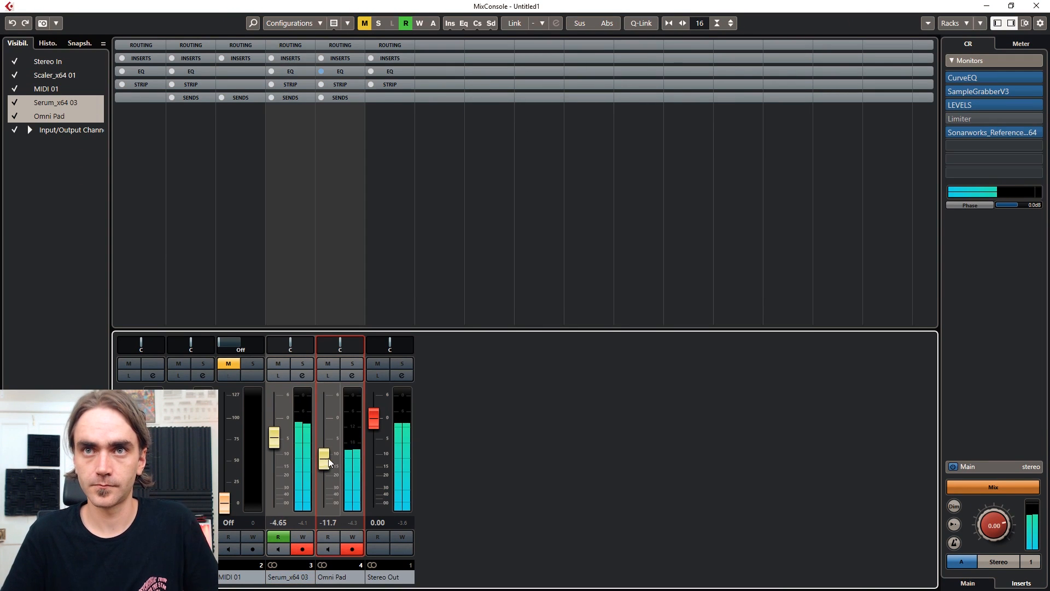
pyautogui.click(402, 522)
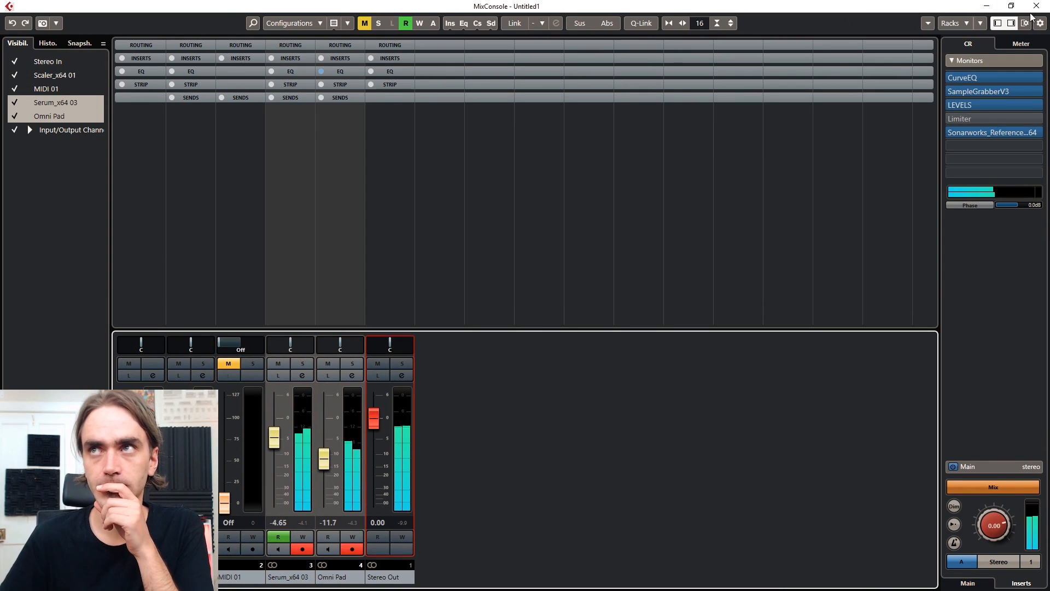
pyautogui.press('F3')
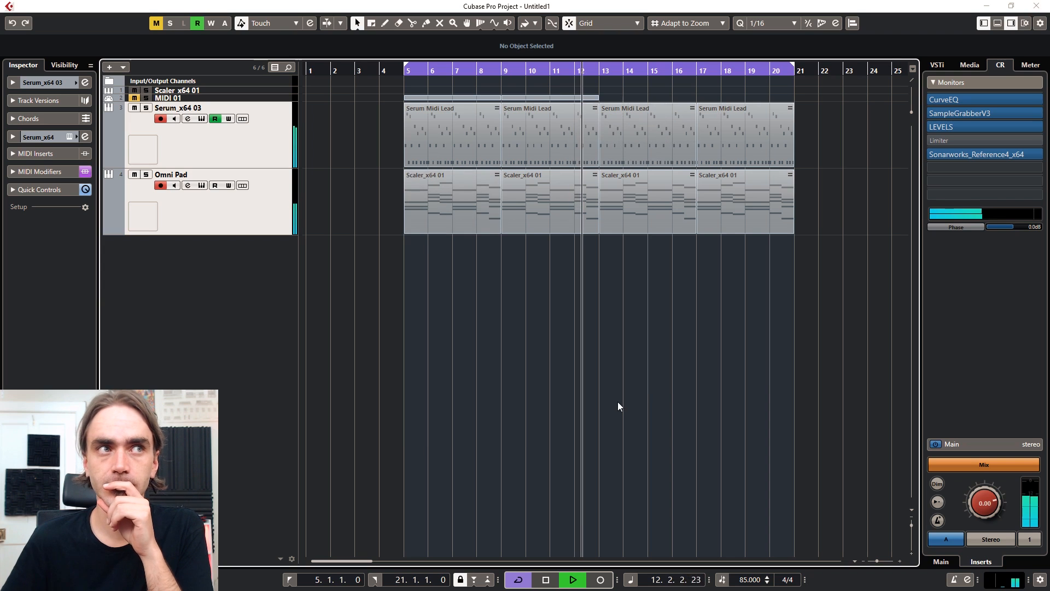
pyautogui.press('space')
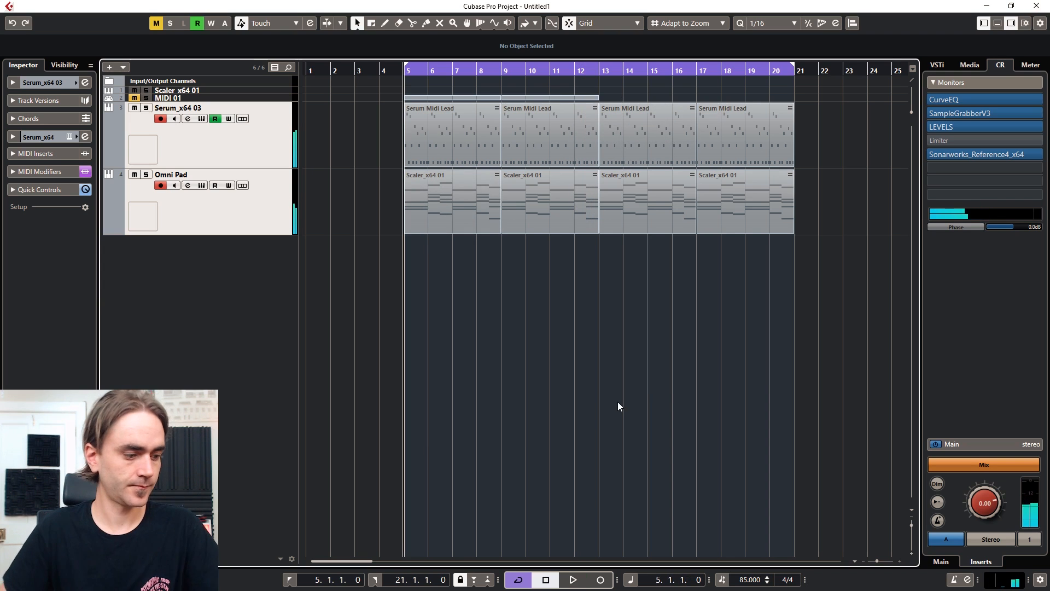